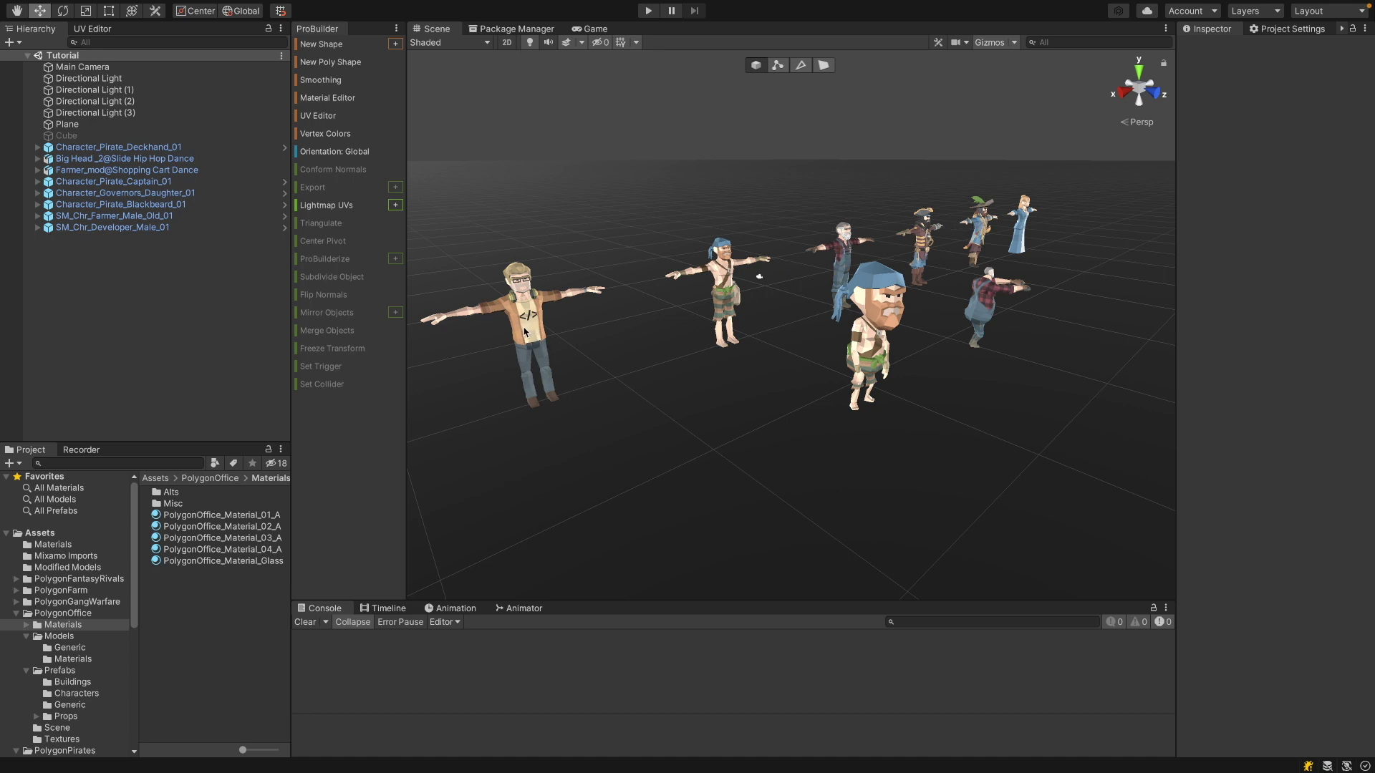
Frame the Big Head character and orbit the view around it
left_click(874, 351)
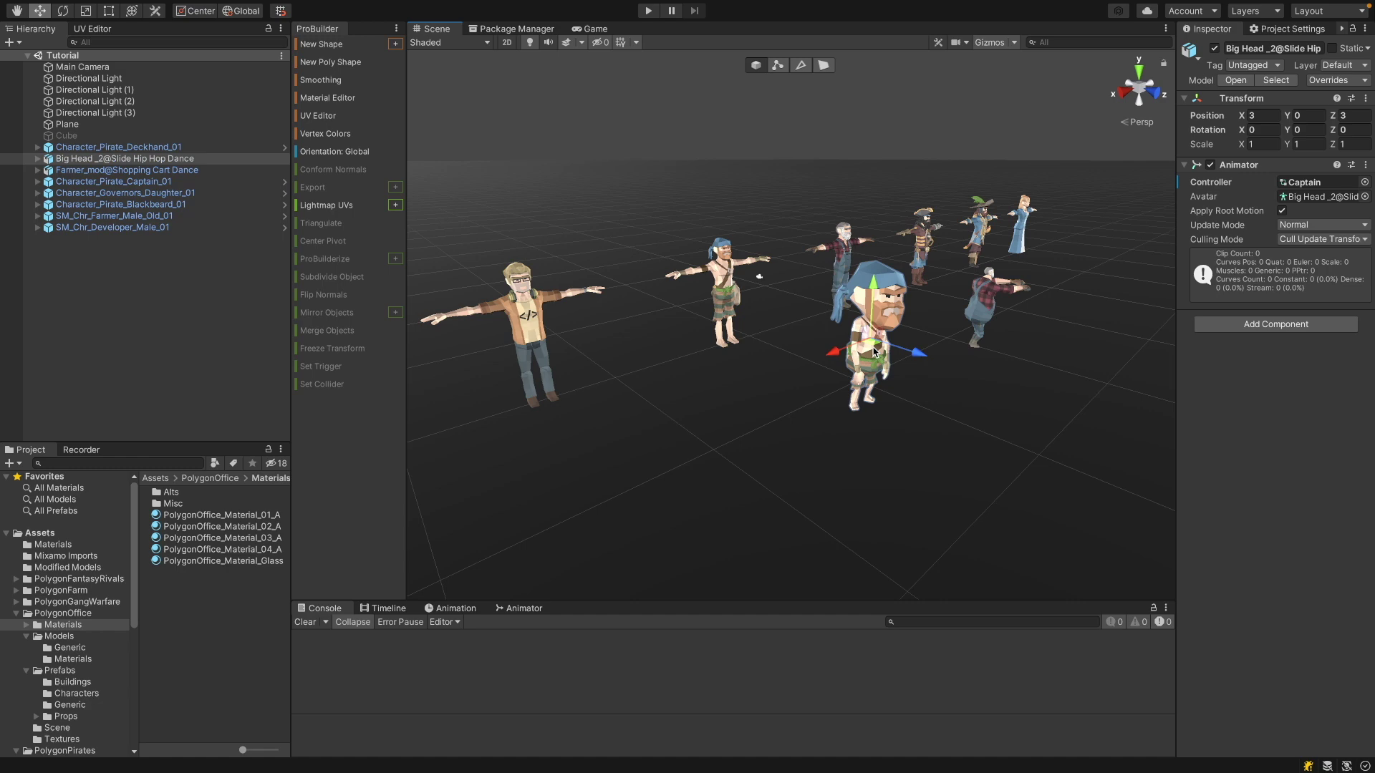
key("f")
left_click_drag(915, 362, 821, 281, "alt")
Frame the dancing farmer, then select the ground plane and the Directional Light
left_click(1021, 285)
key("f")
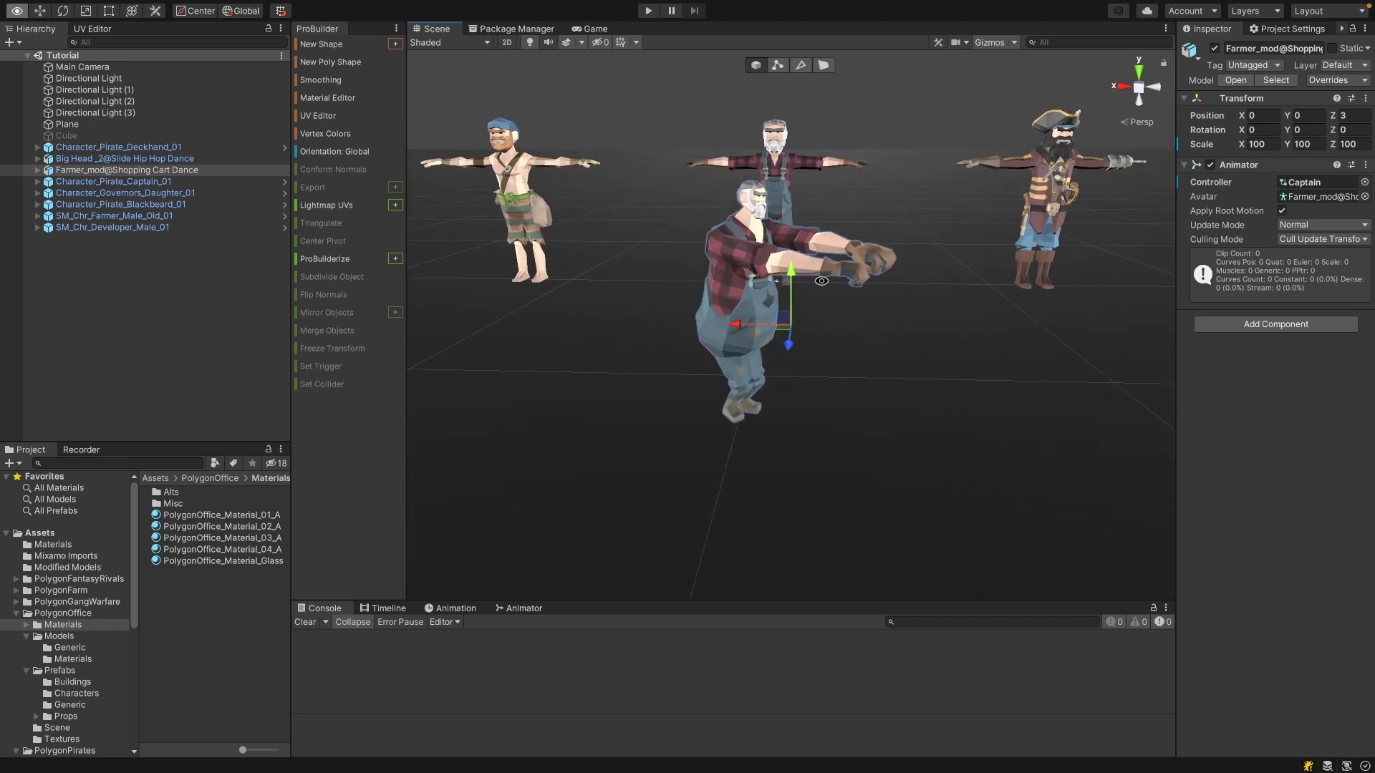
left_click(883, 413)
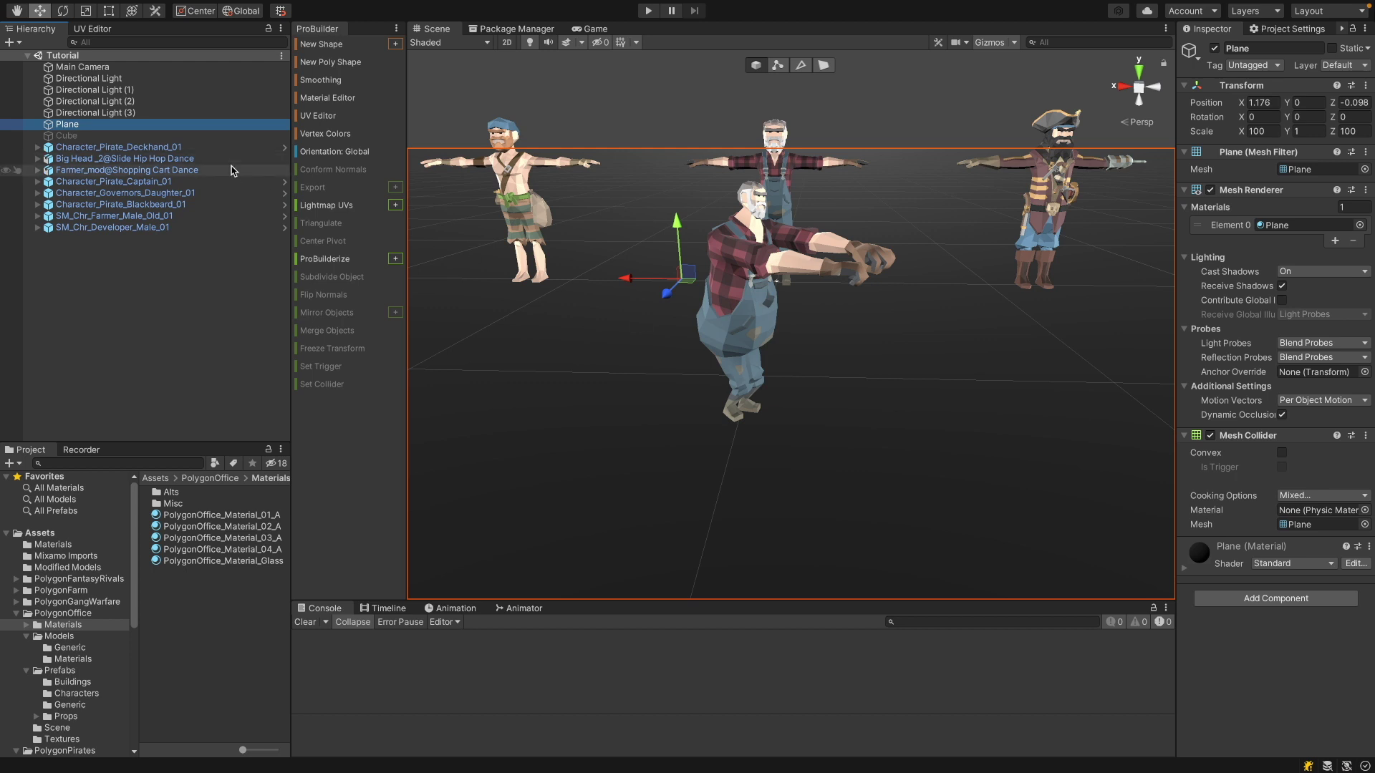
left_click(171, 79)
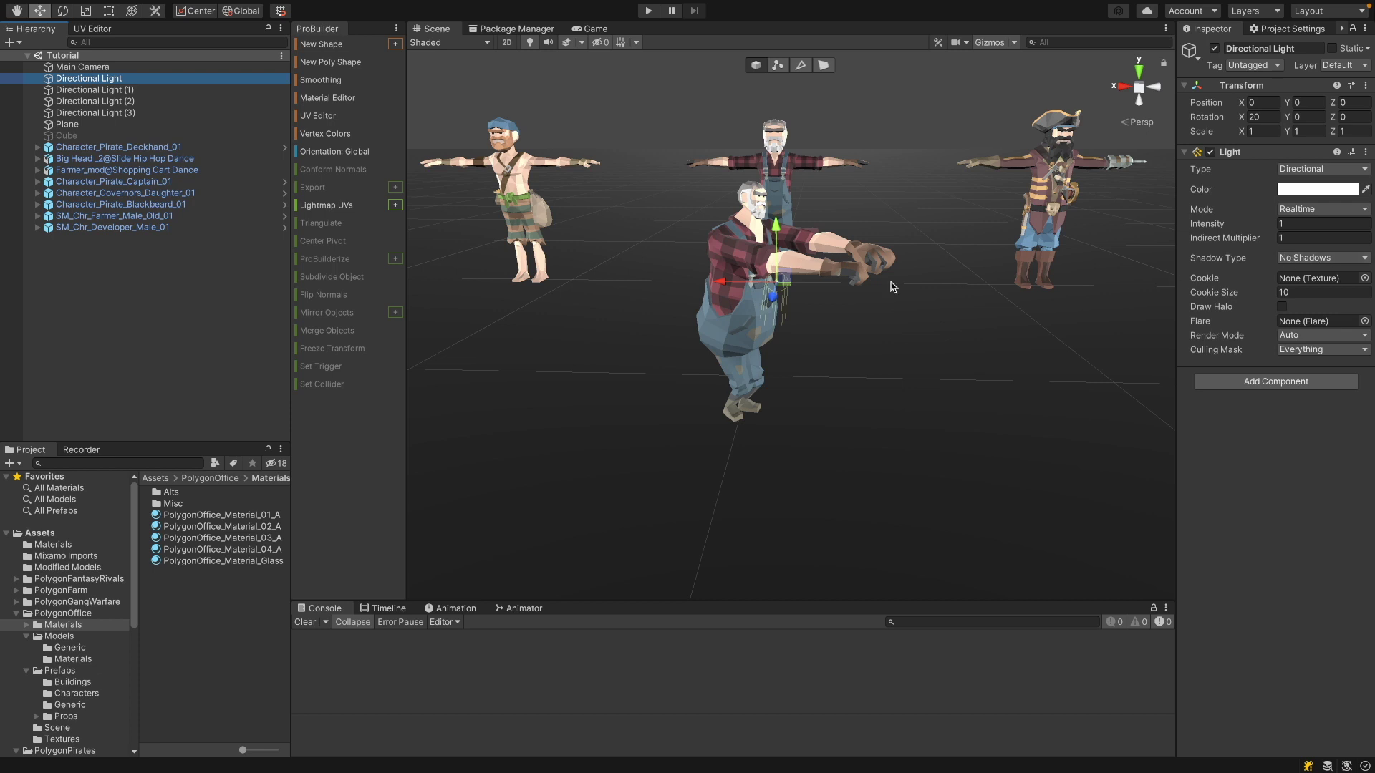
Search the Unity Registry in Package Manager for 'probuilder' to confirm it is installed
left_click(516, 33)
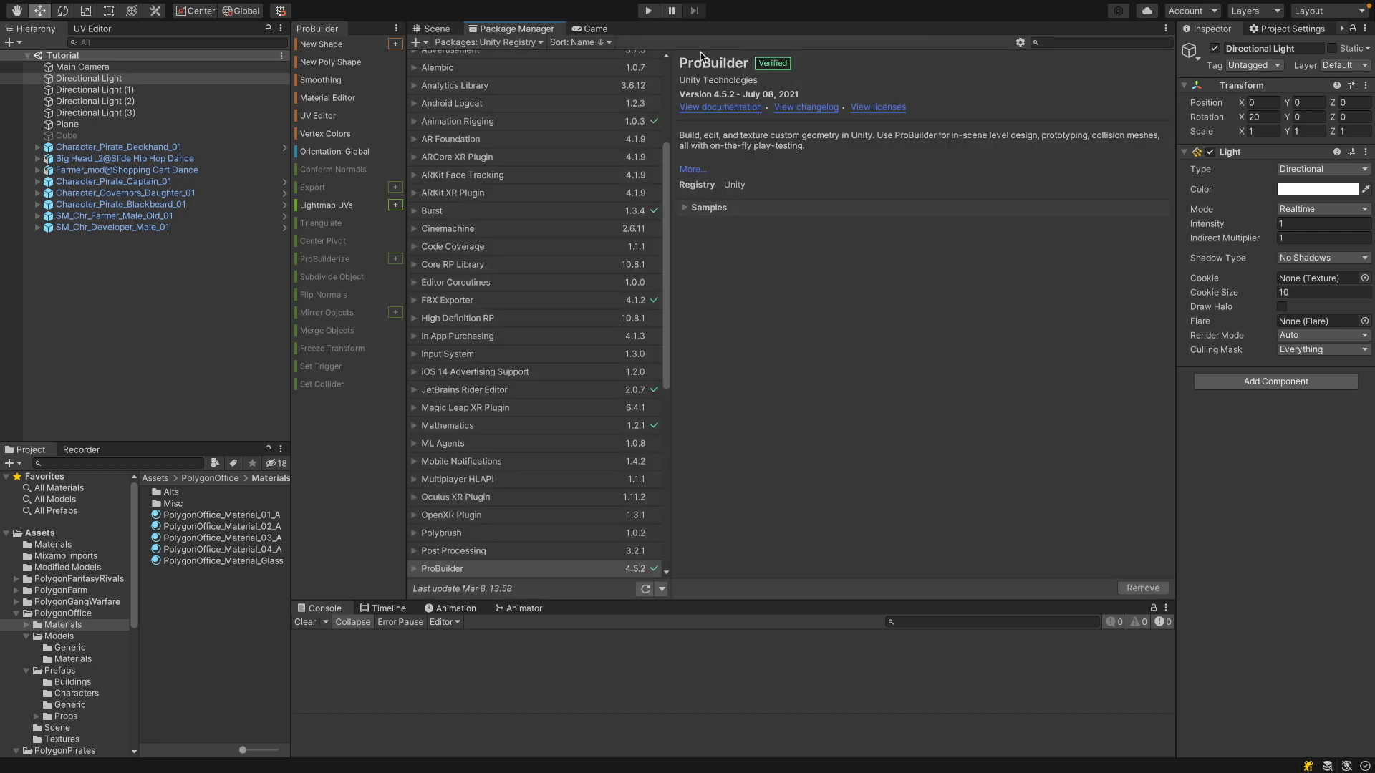
left_click(486, 43)
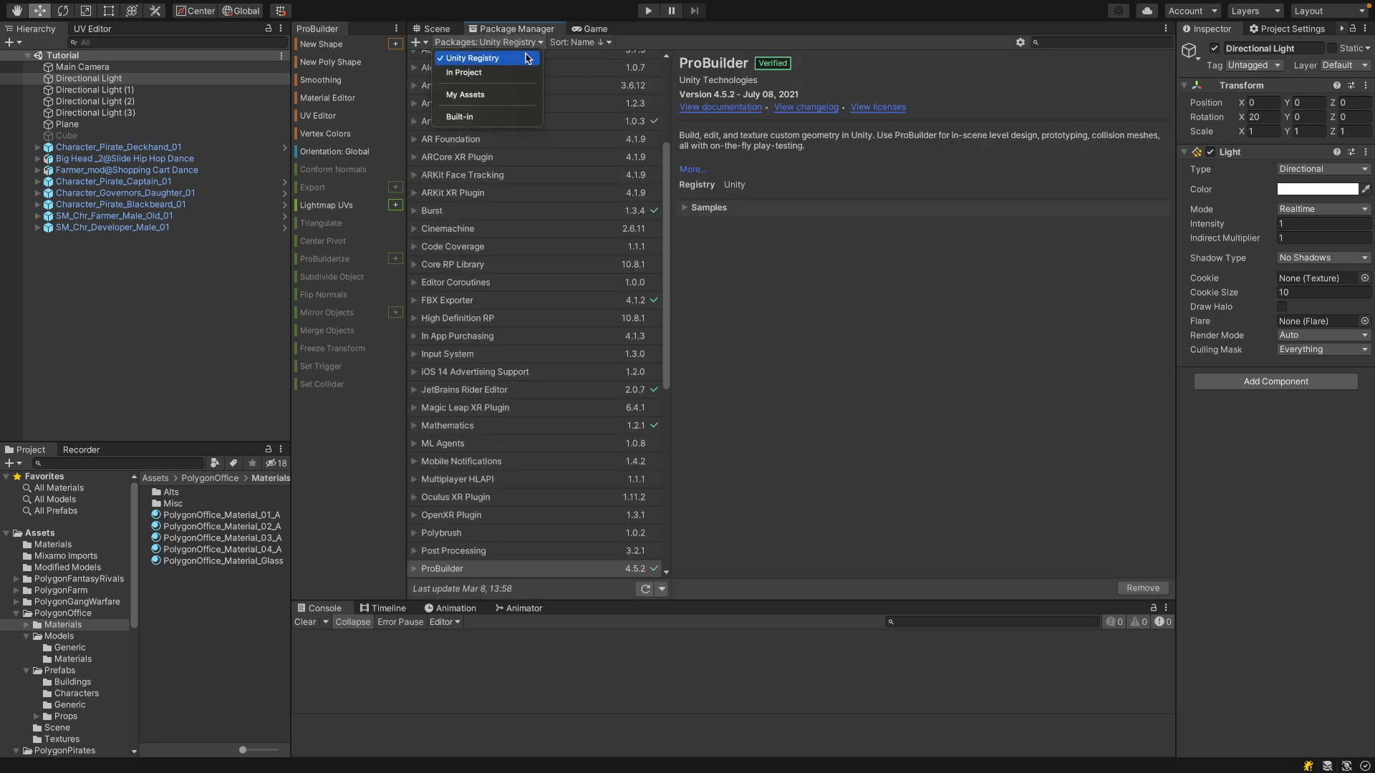
left_click(1052, 42)
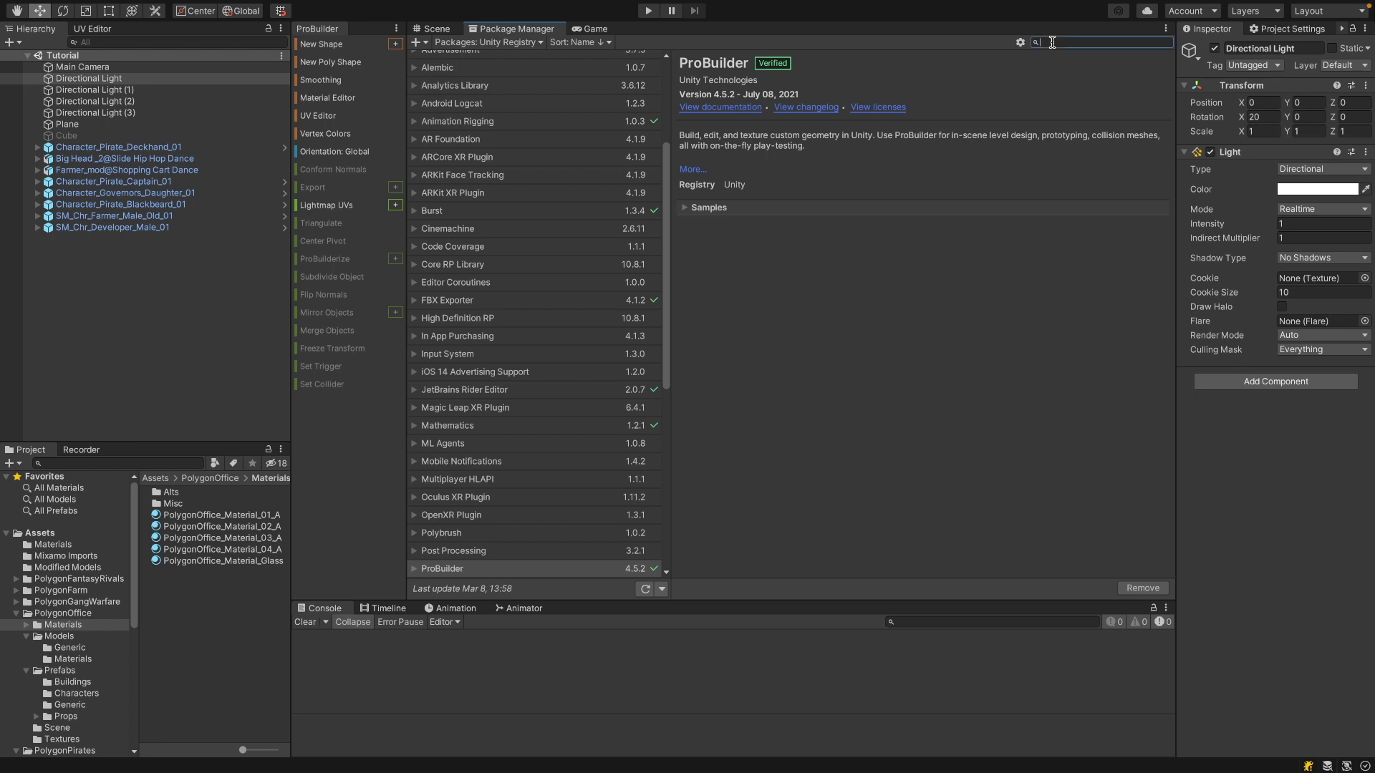
type("probui")
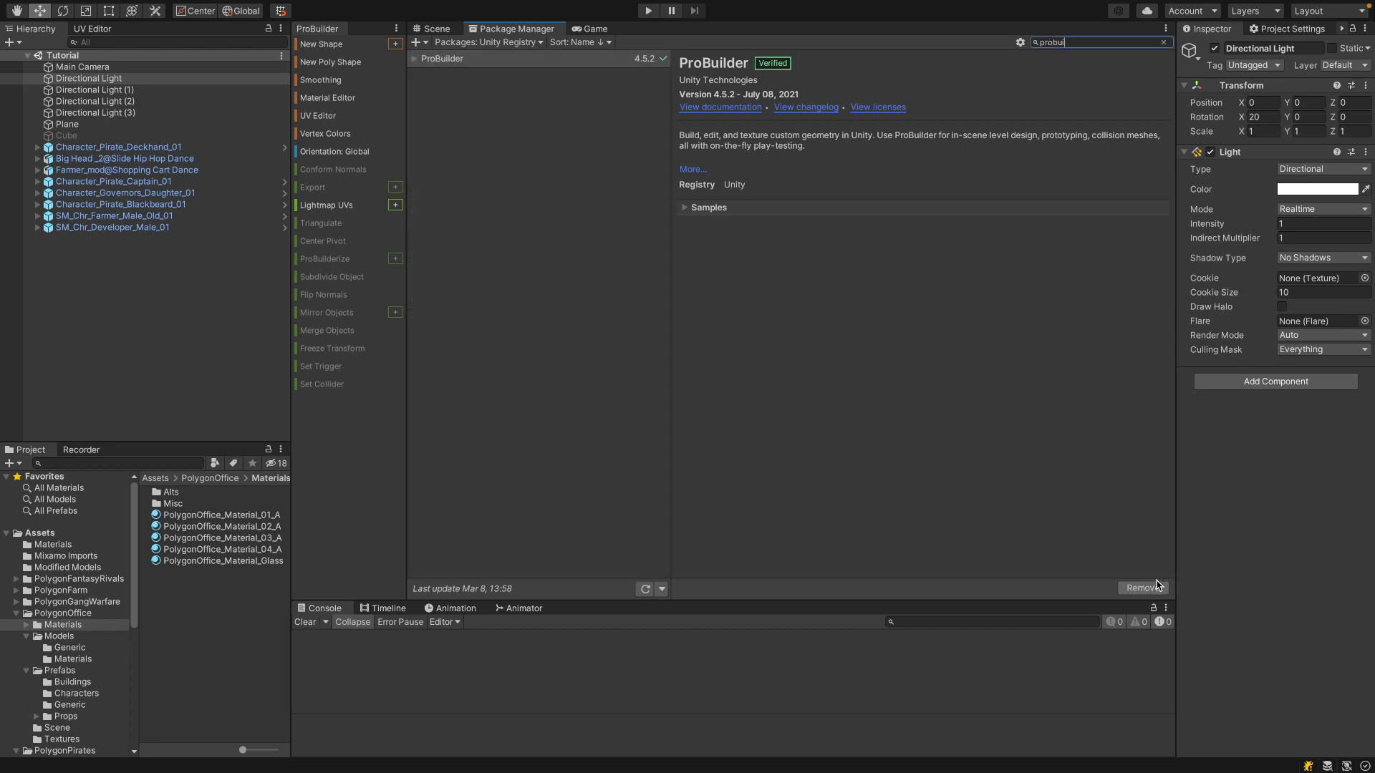
Return to the Scene and reopen Tools > ProBuilder > ProBuilder Window
left_click(437, 28)
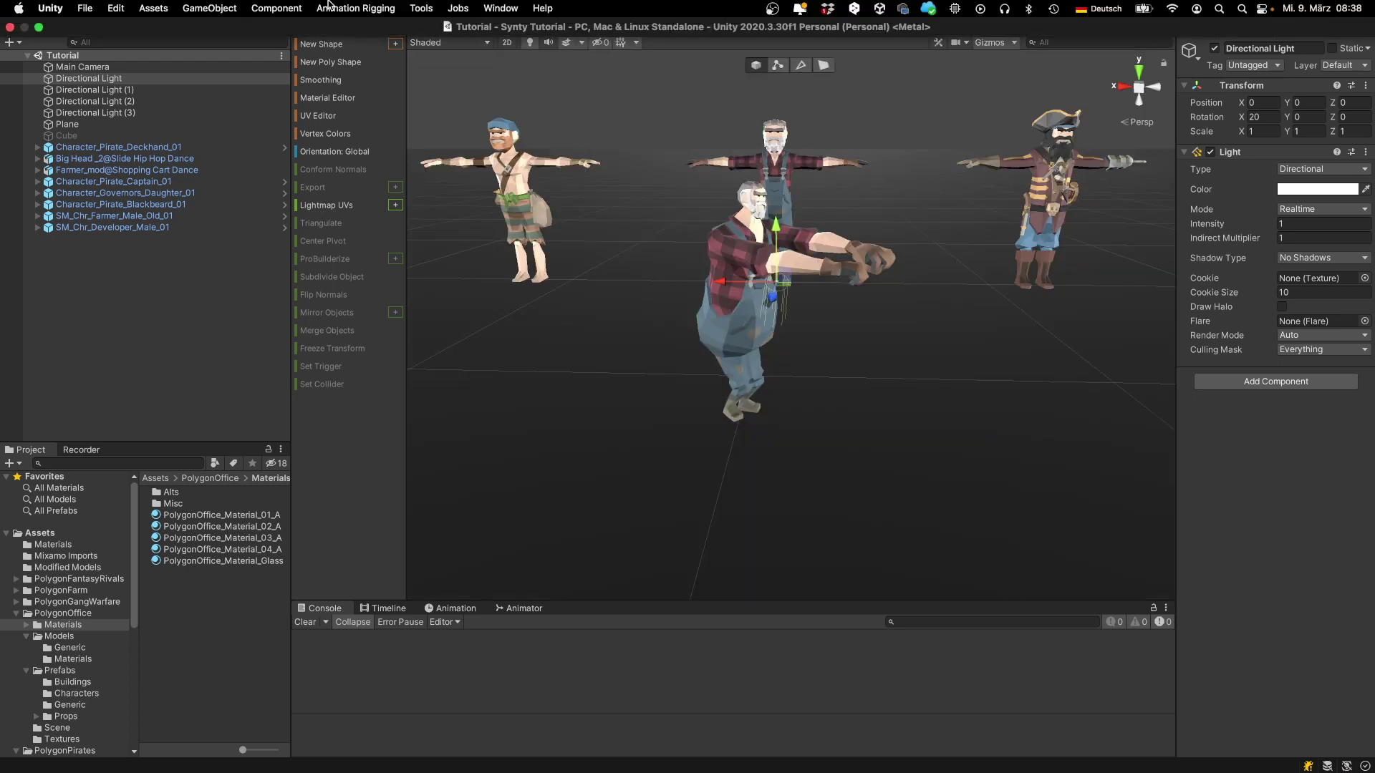
left_click(424, 8)
mouse_move(424, 30)
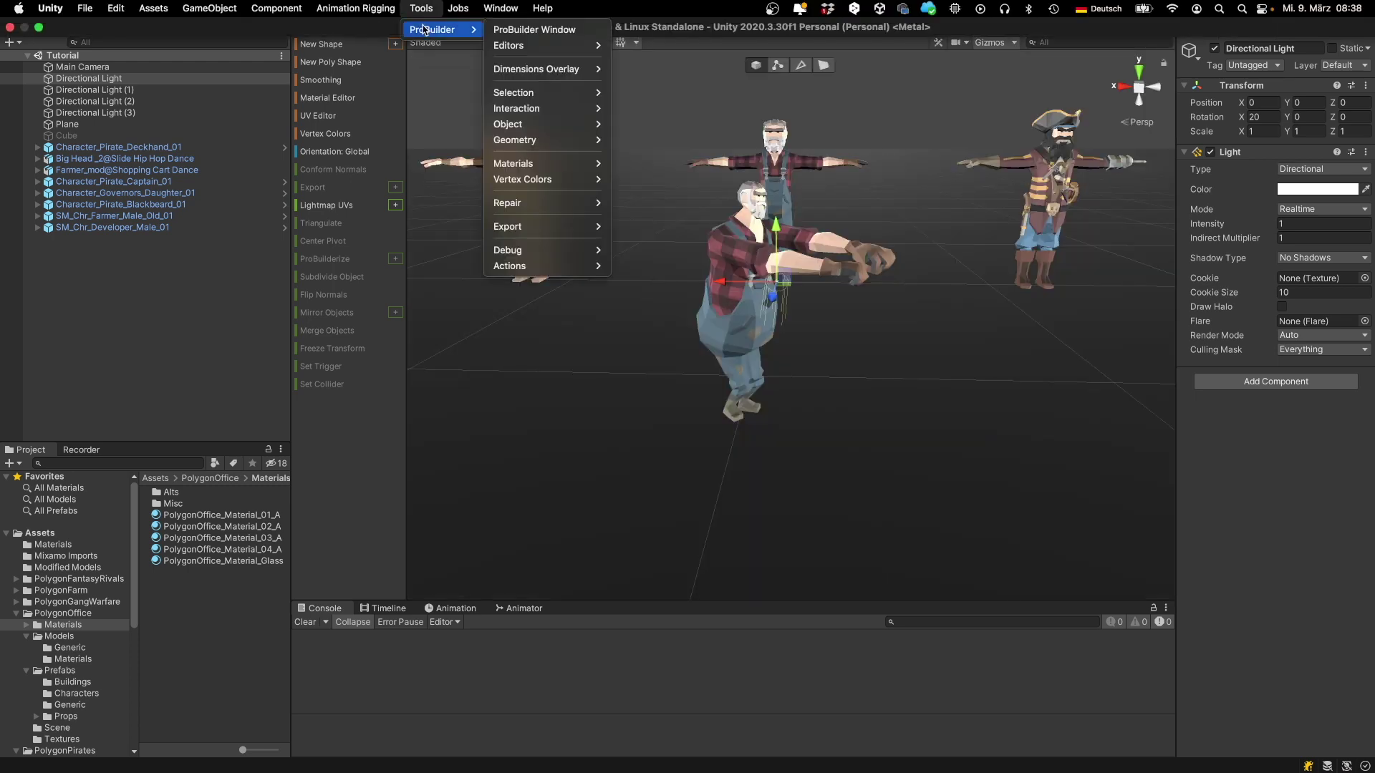
left_click(537, 31)
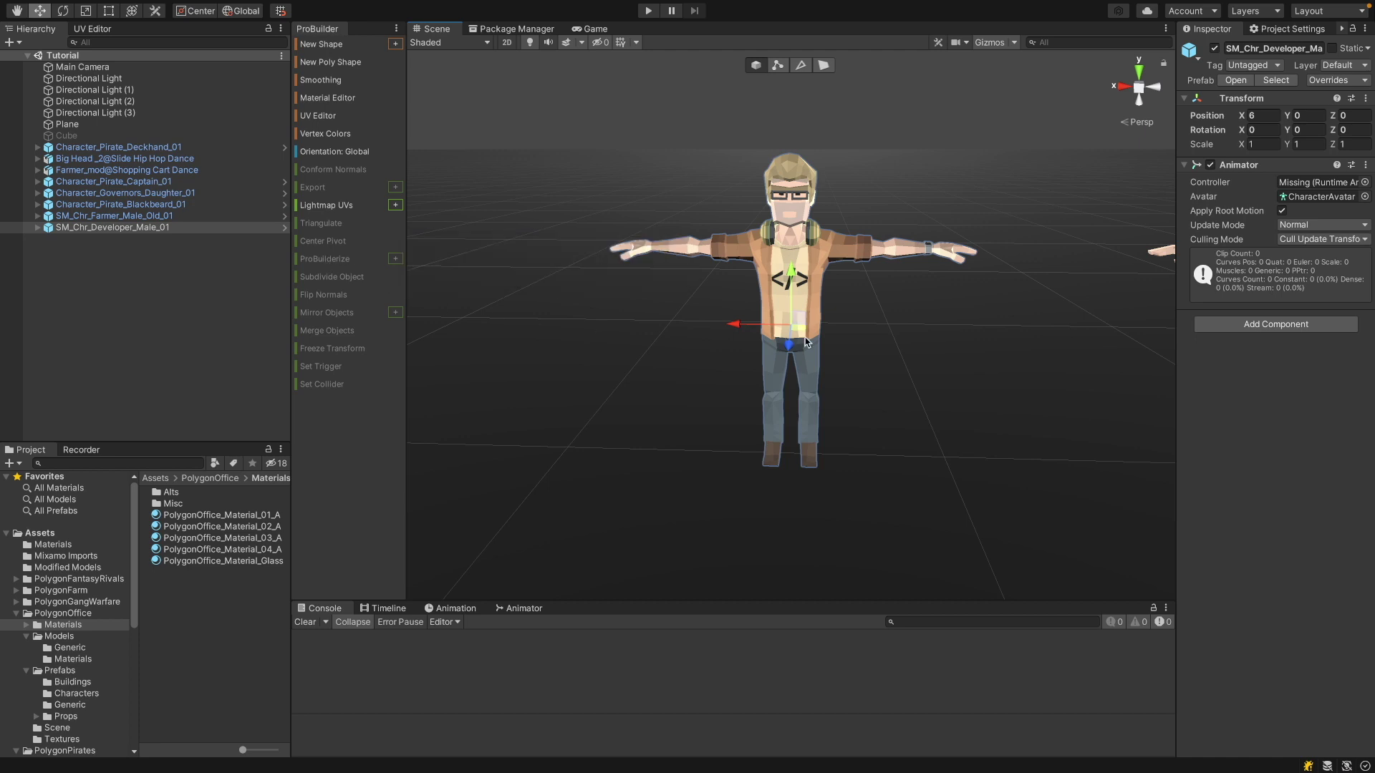
Find the developer's body mesh asset: 4851 vertices, 2296 triangles, 50 skin bones
left_click(36, 229)
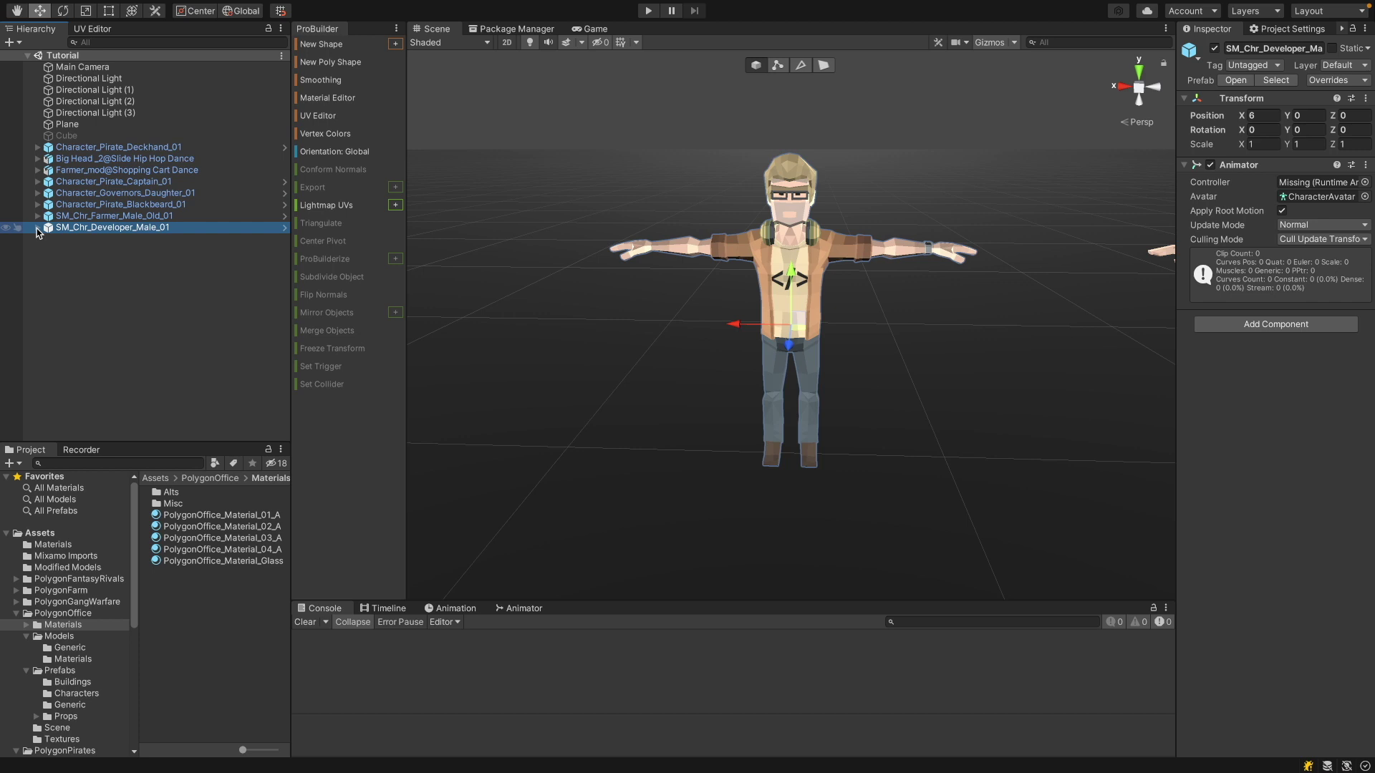
left_click(36, 227)
left_click(122, 410)
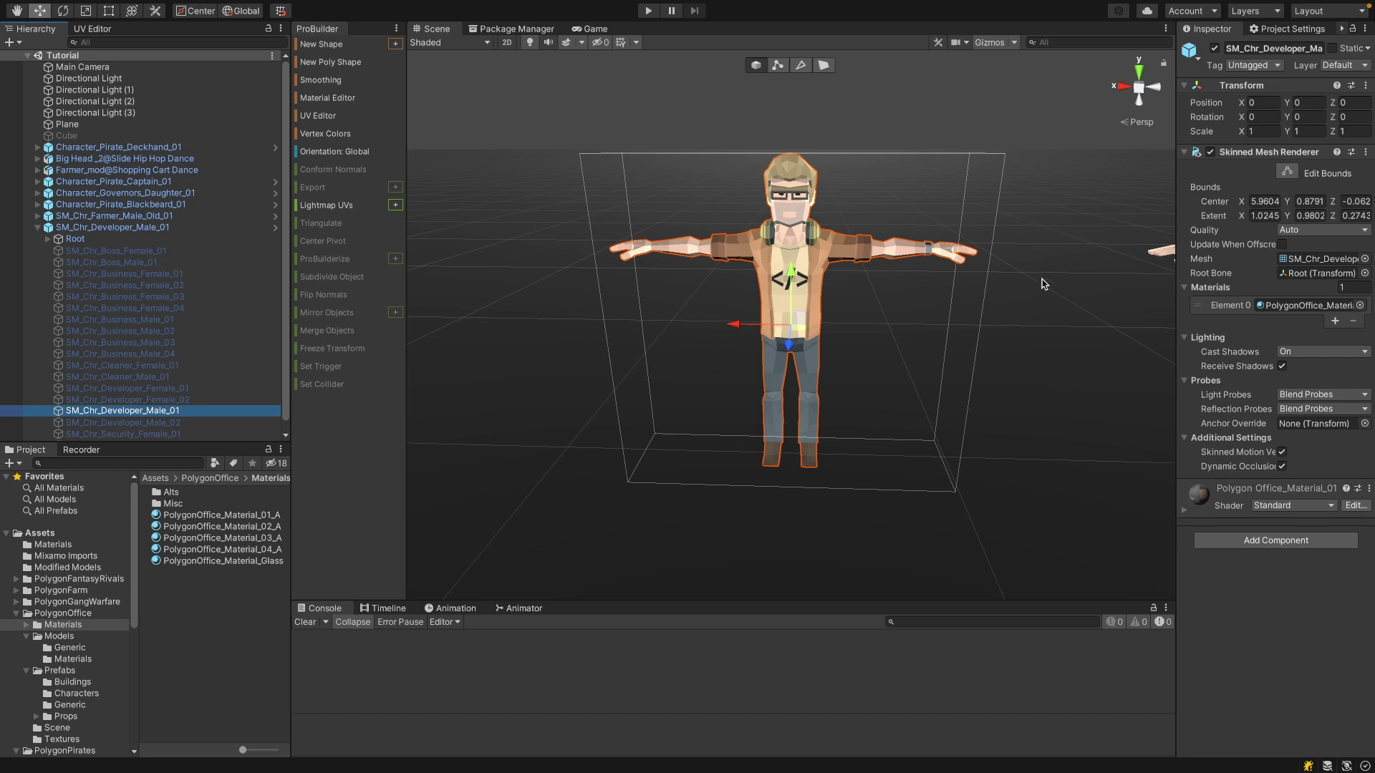
left_click(1321, 258)
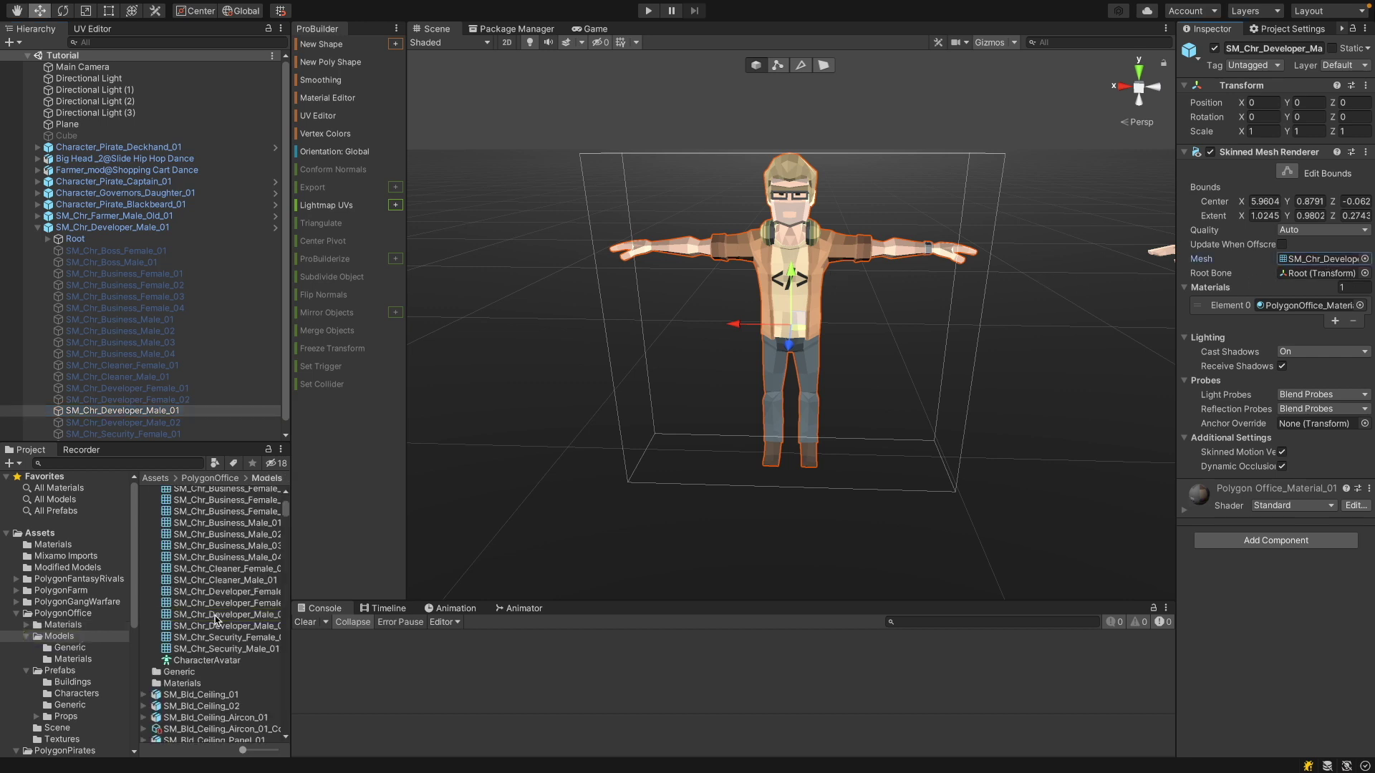
left_click(215, 616)
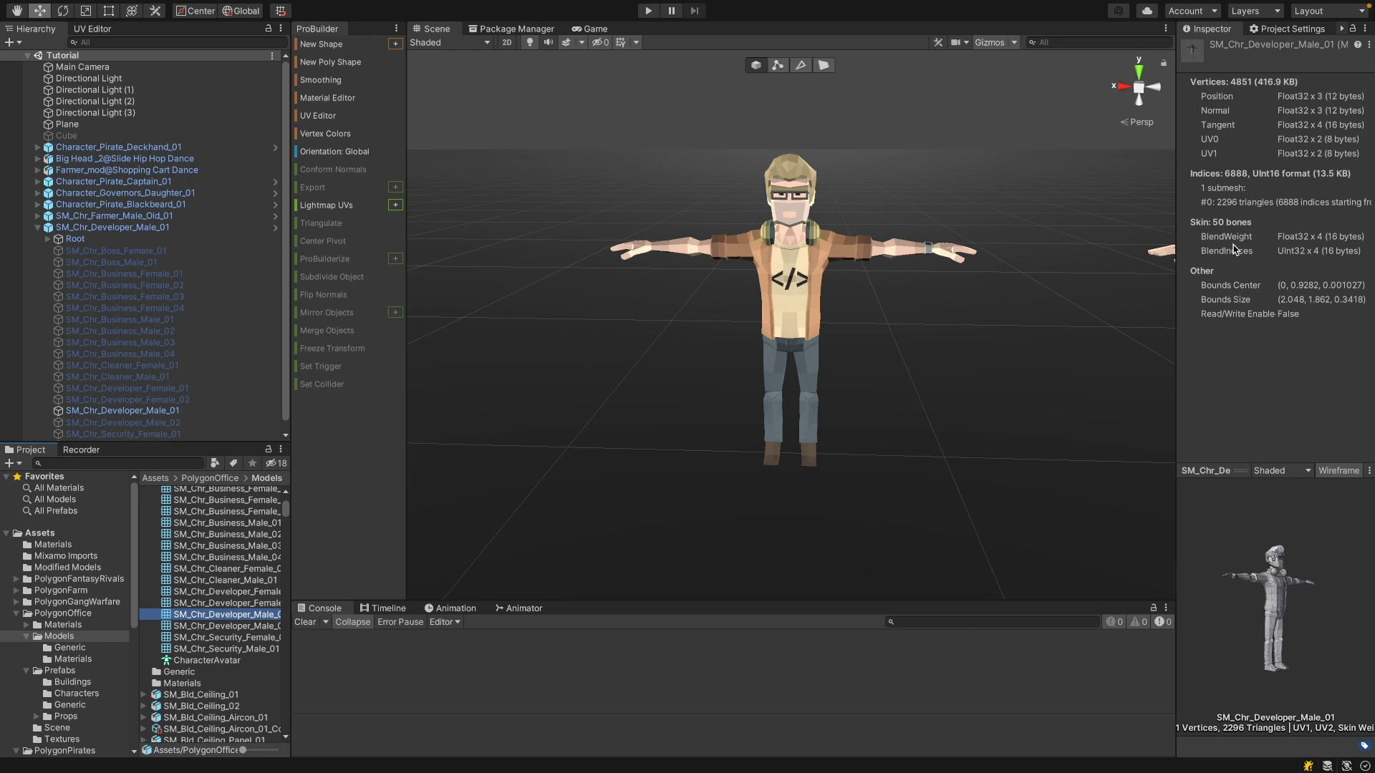
Frame the pirate deckhand, inspect its bag attachment, then refocus on SM_Chr_Developer_Male_01
right_click_drag(1074, 301, 999, 311)
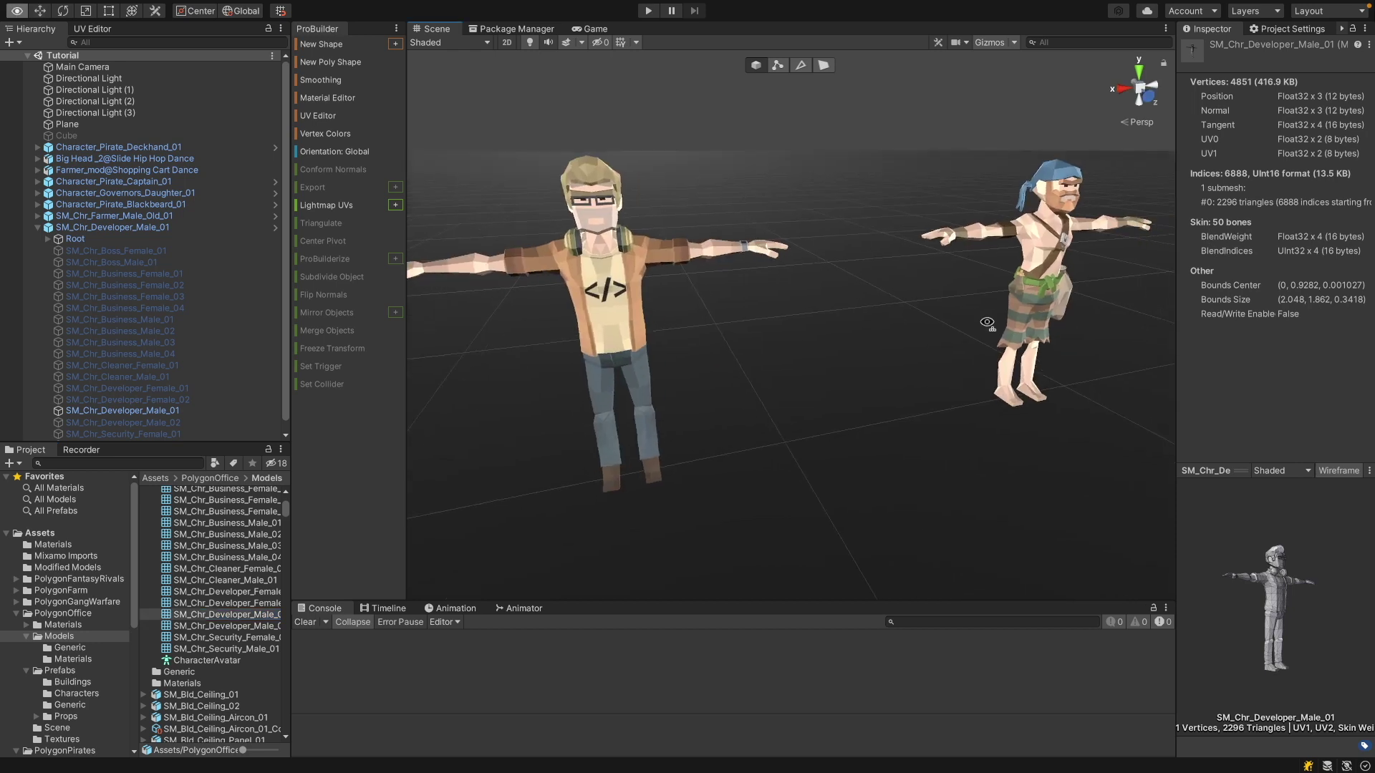
left_click(1047, 261)
key("f")
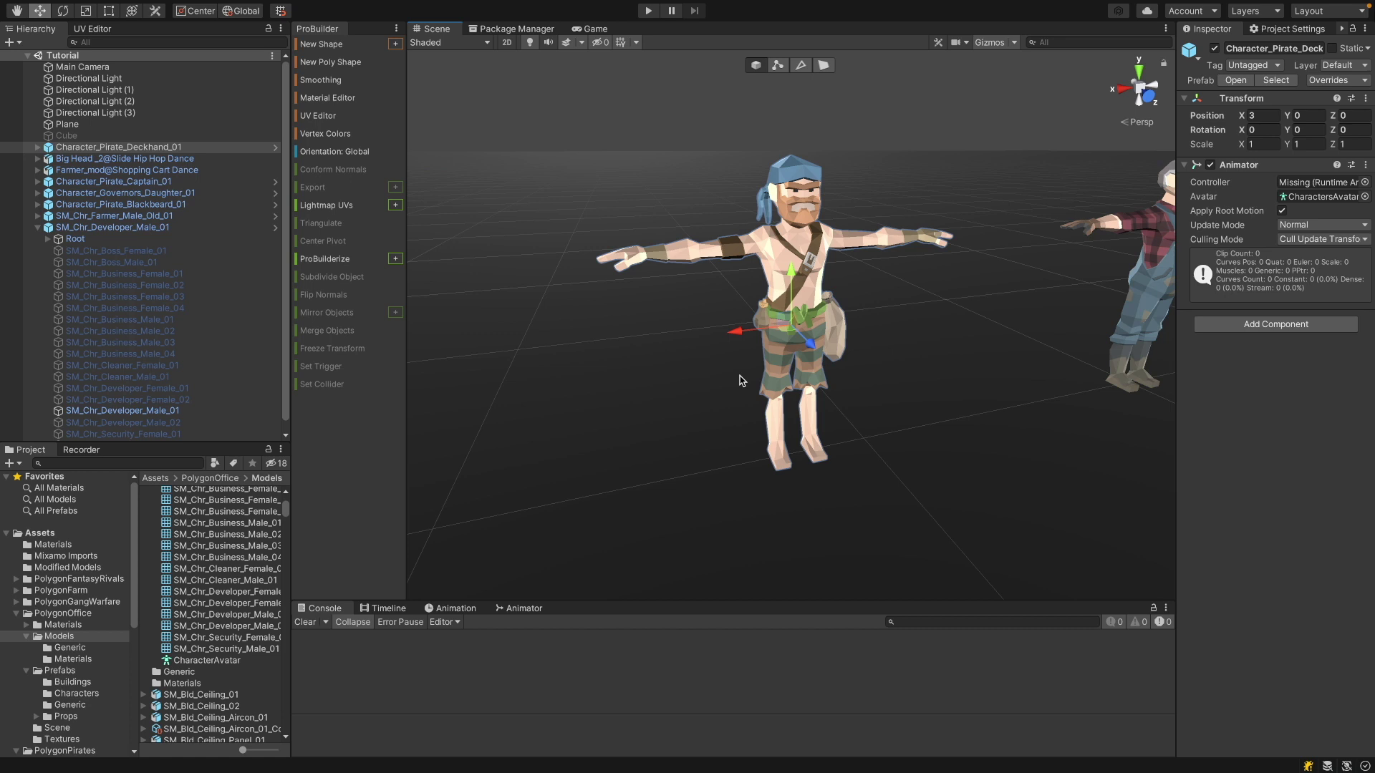
left_click(834, 330)
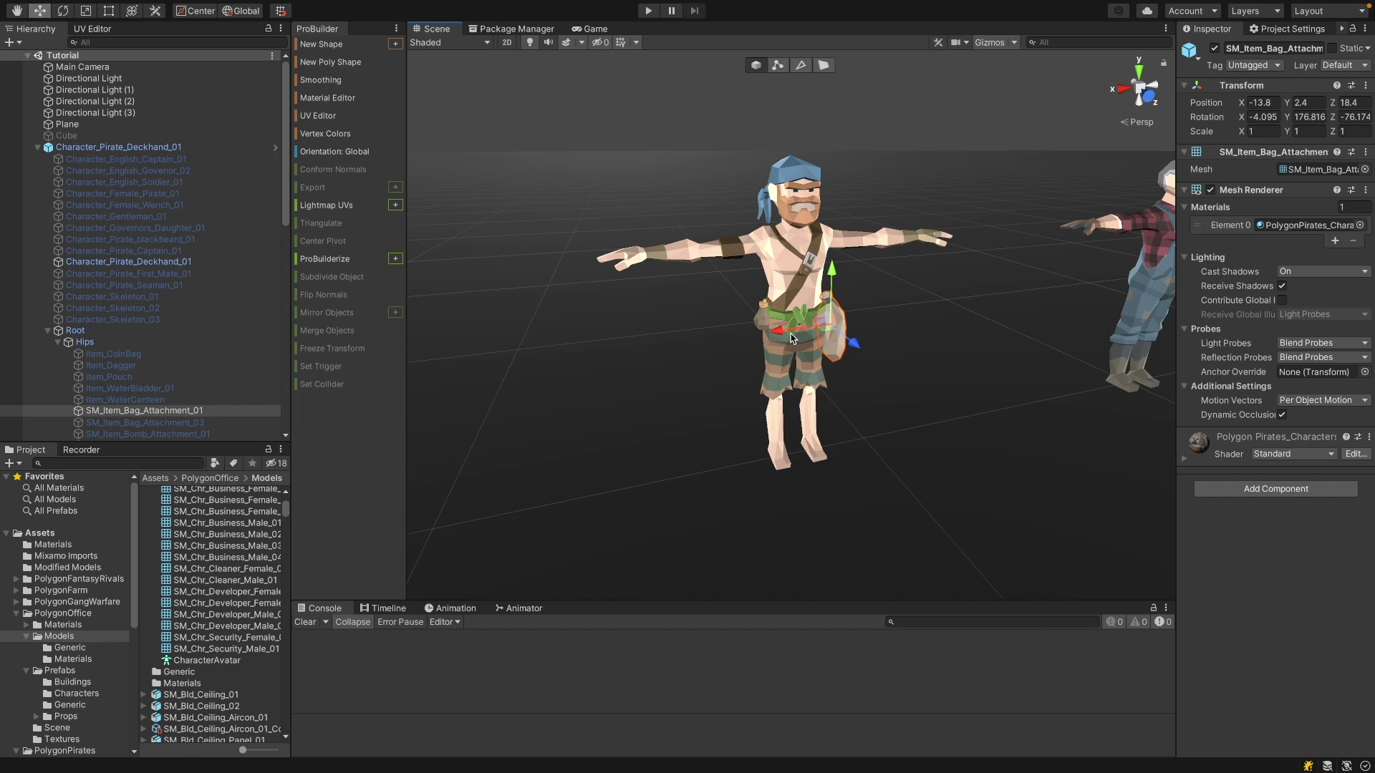
left_click(795, 256)
double_click(192, 219)
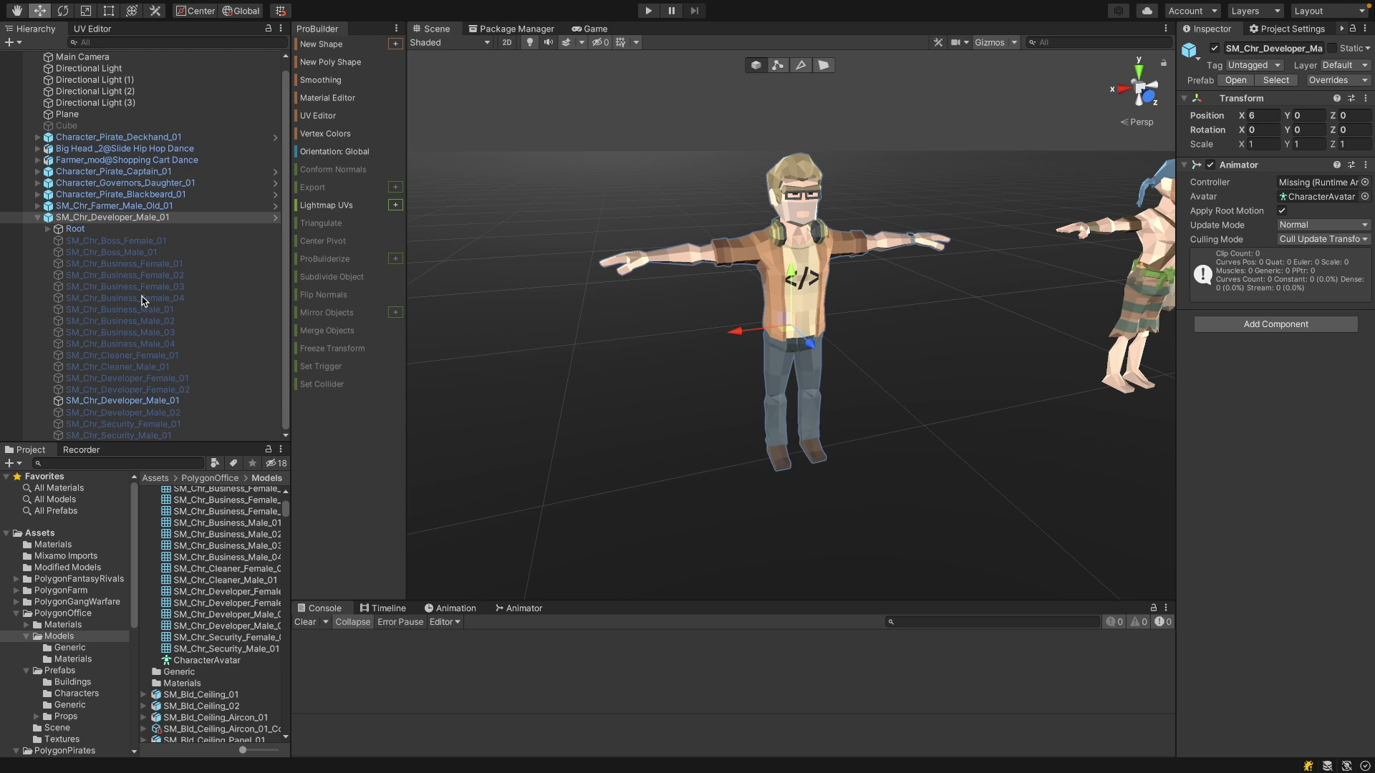
Expand the developer's Root and Hips bones, then select the SM_Chr_Developer_Male_01 body mesh
left_click(74, 231)
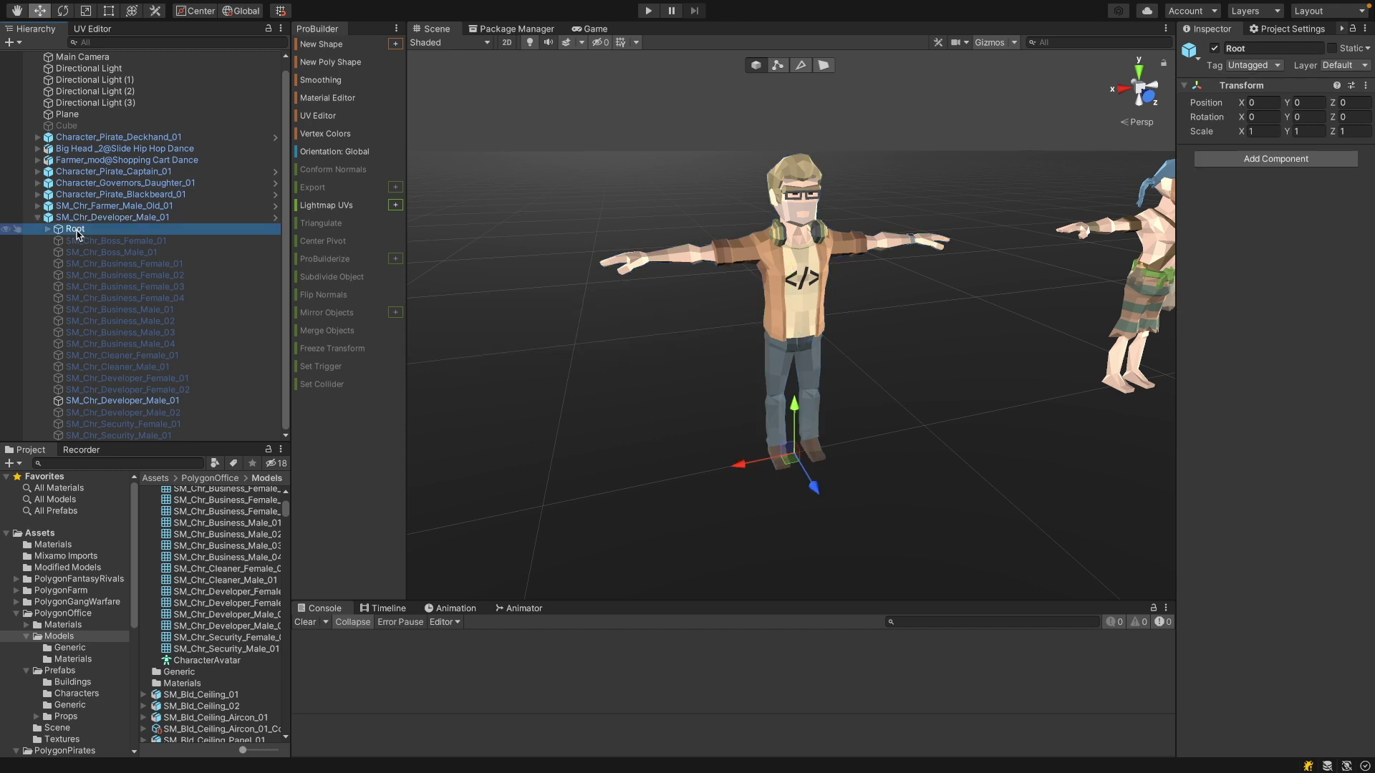
left_click(48, 229)
left_click(59, 240)
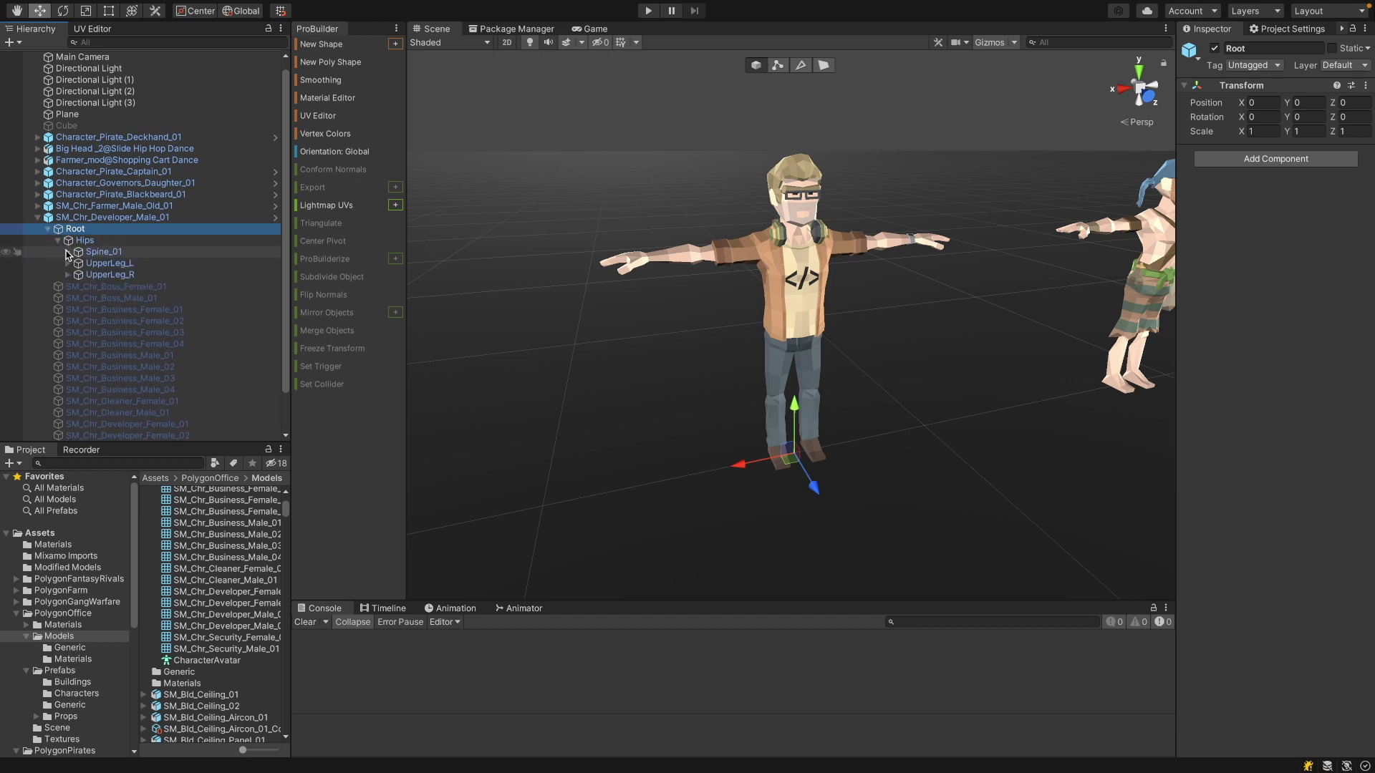
left_click(146, 401)
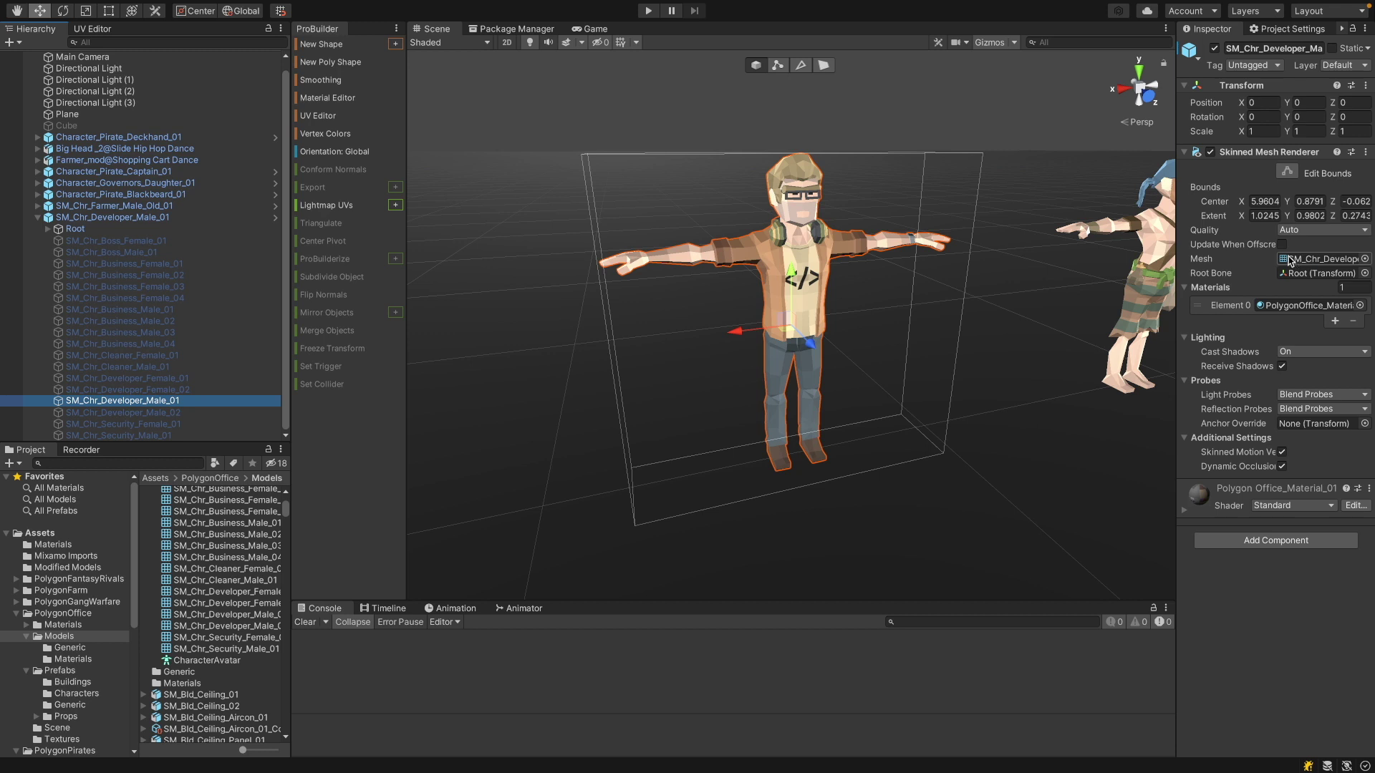
Add a developer mesh copy at Y 0, Z 0, move it forward, and apply PolygonOffice_Material_01
left_click(1314, 262)
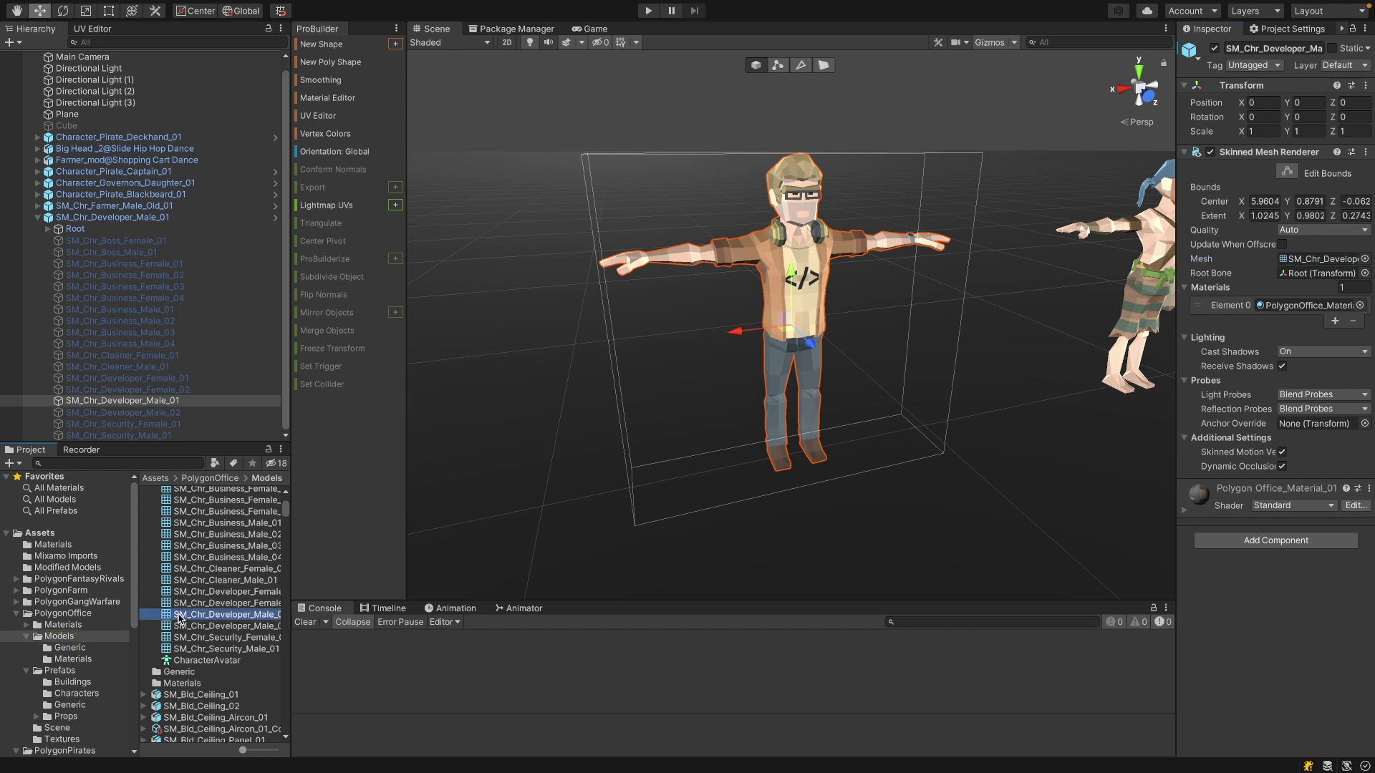
left_click_drag(179, 619, 863, 562)
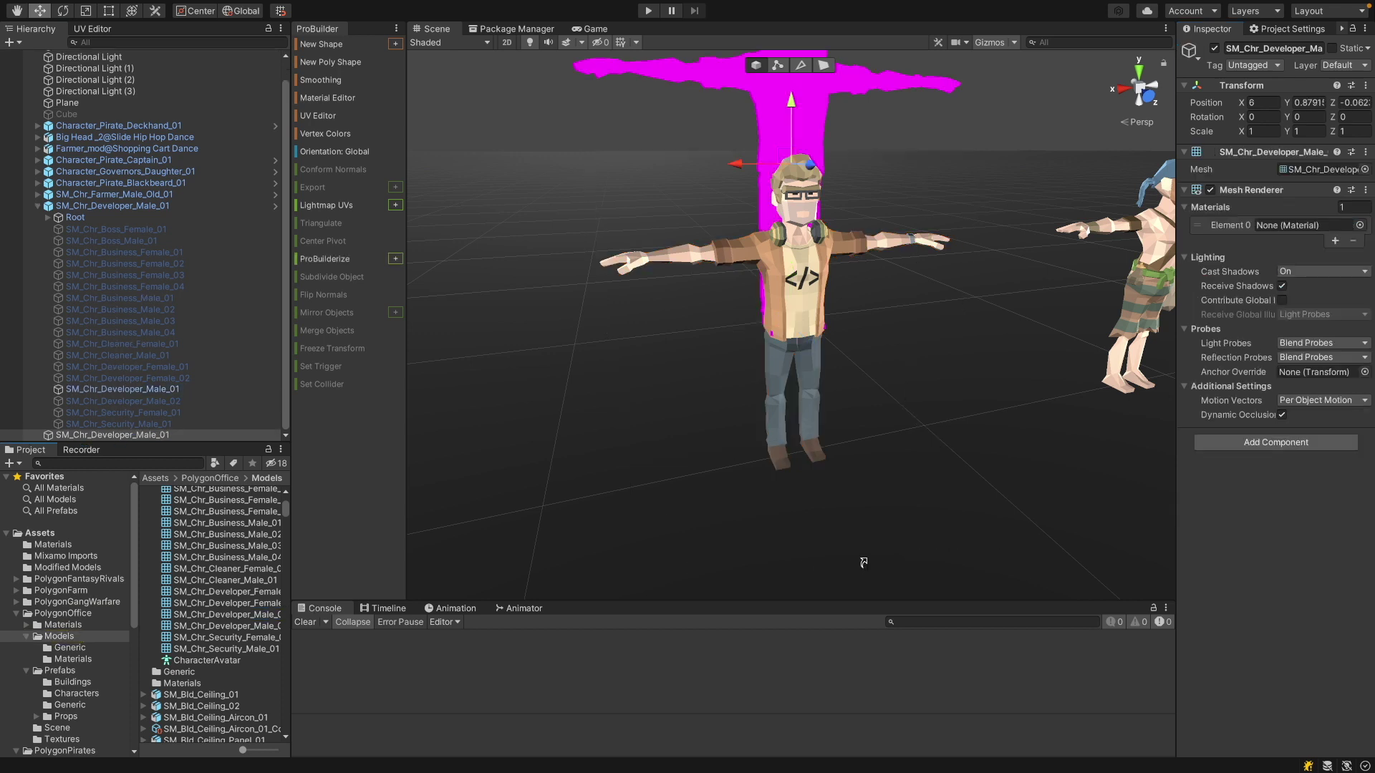
left_click(1314, 102)
type("0")
key("Tab")
type("0")
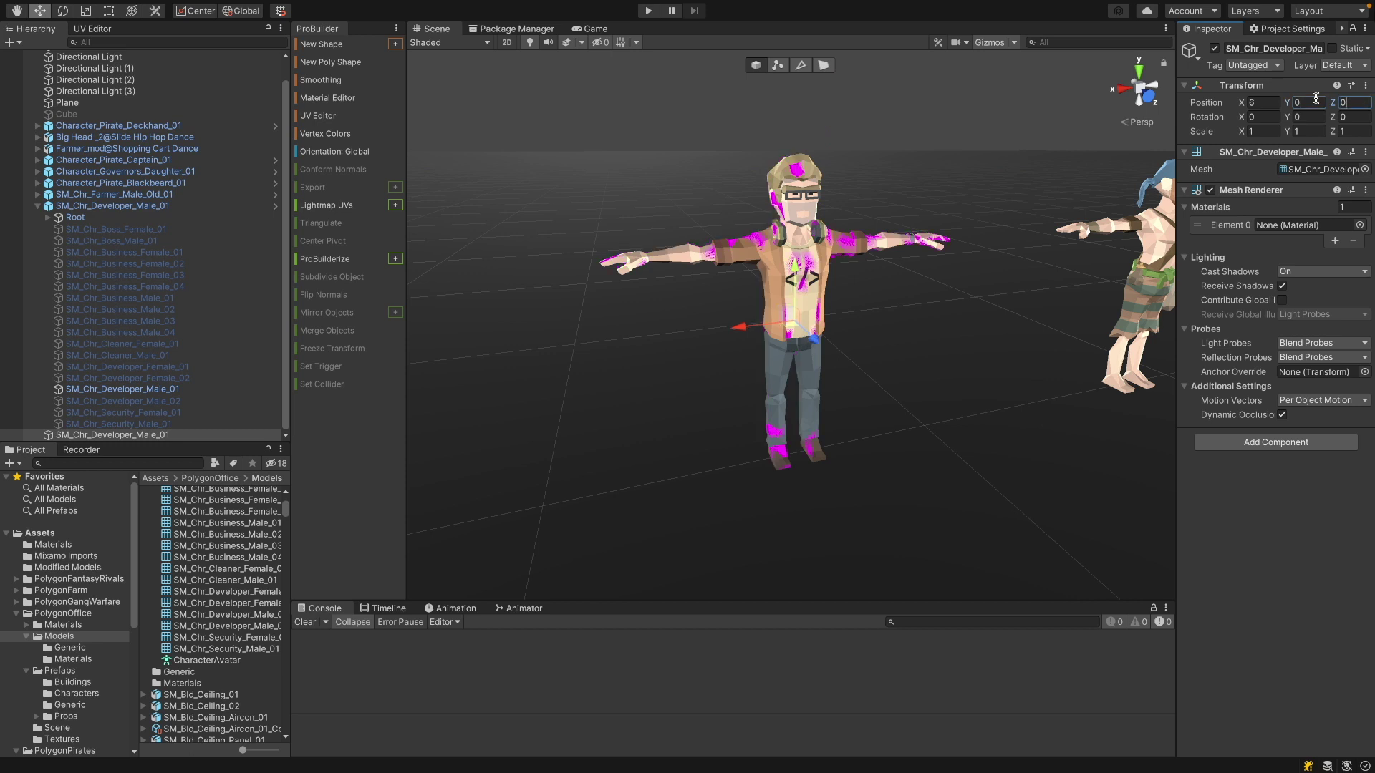
scroll(859, 429, "down", 3)
left_click_drag(859, 491, 931, 515)
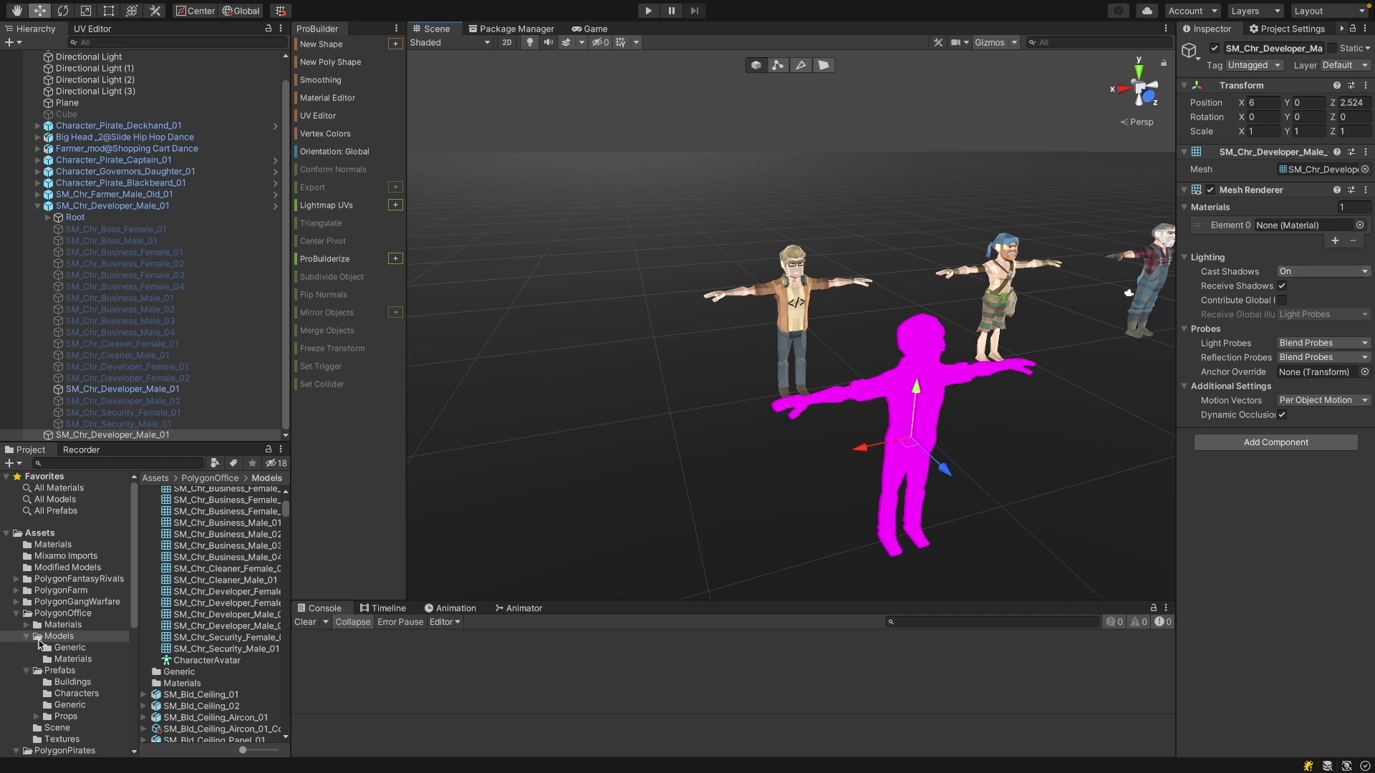
left_click(62, 625)
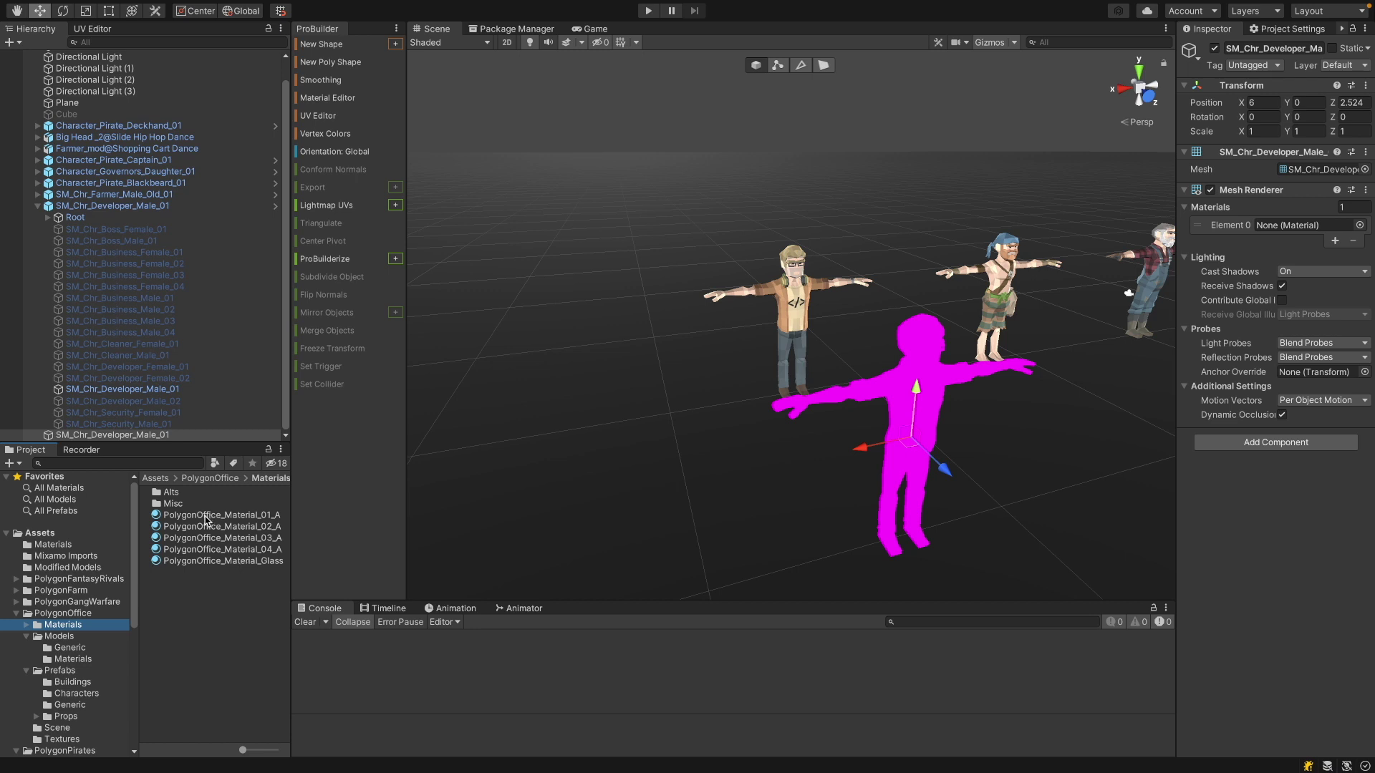
left_click_drag(209, 524, 1311, 228)
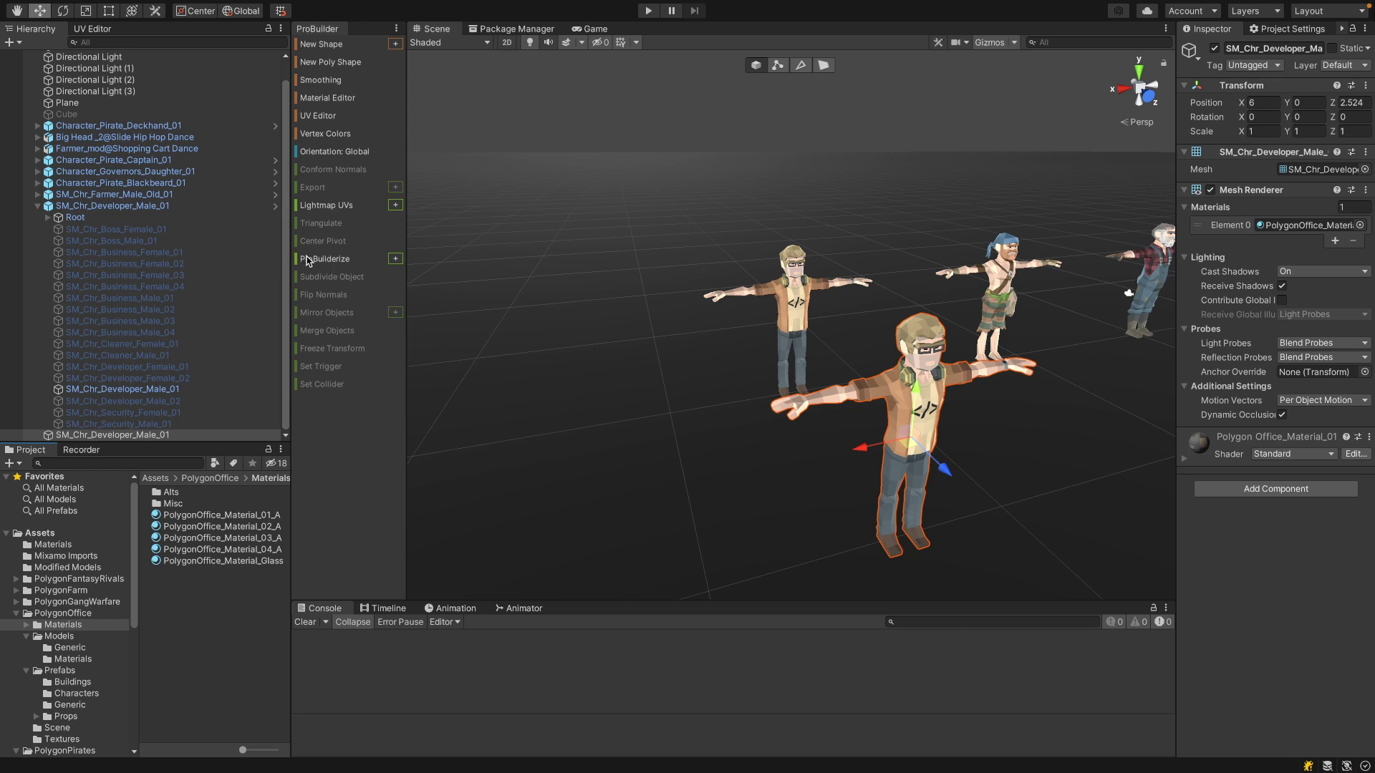
Set the scene draw mode to plain Shaded
left_click(488, 45)
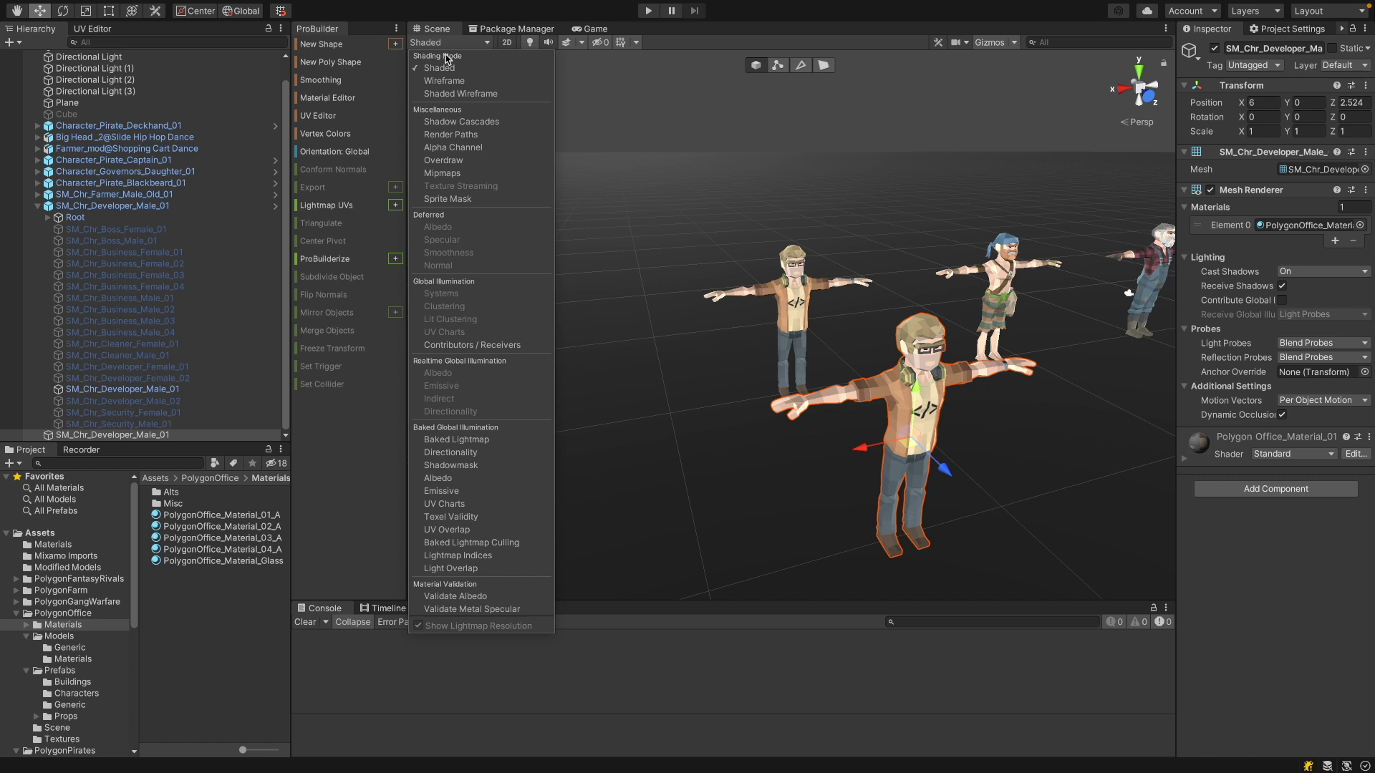
left_click(459, 94)
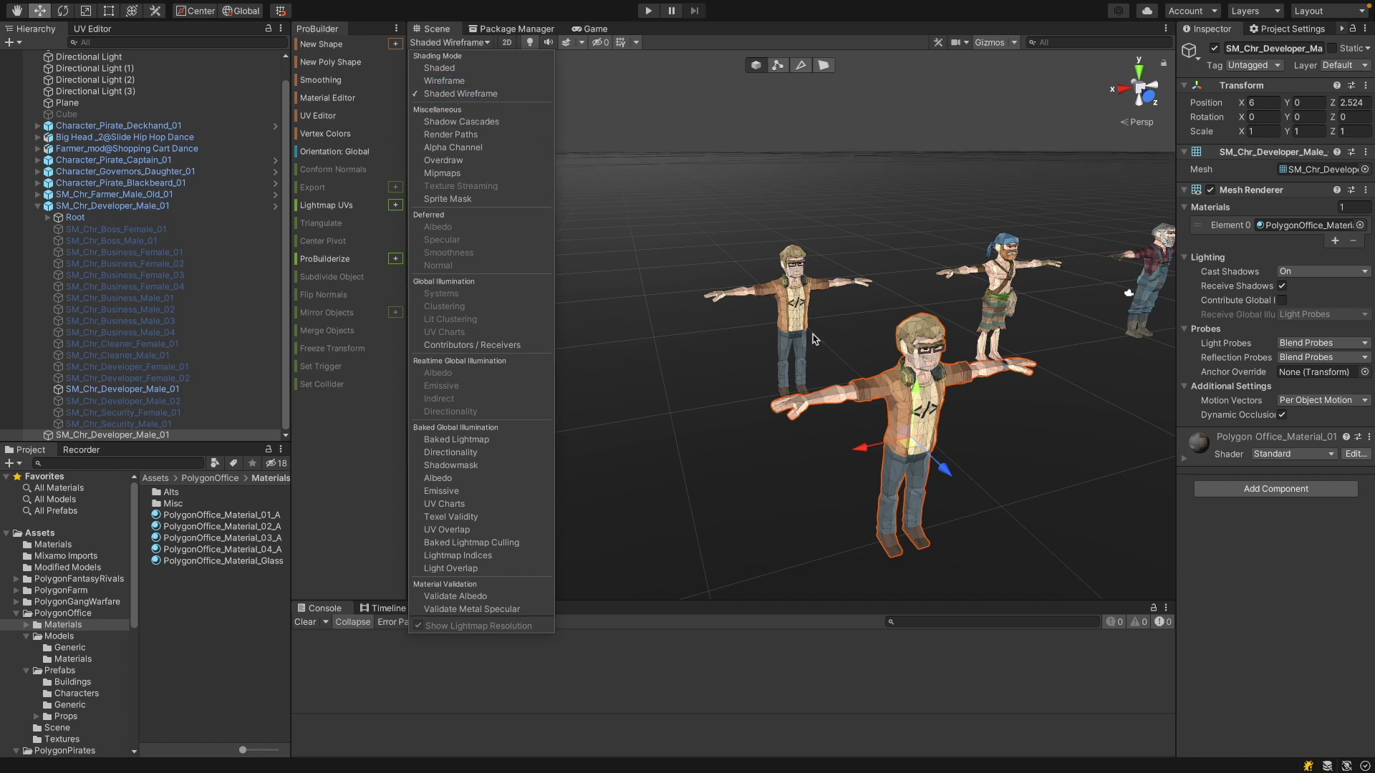
scroll(908, 497, "up", 5)
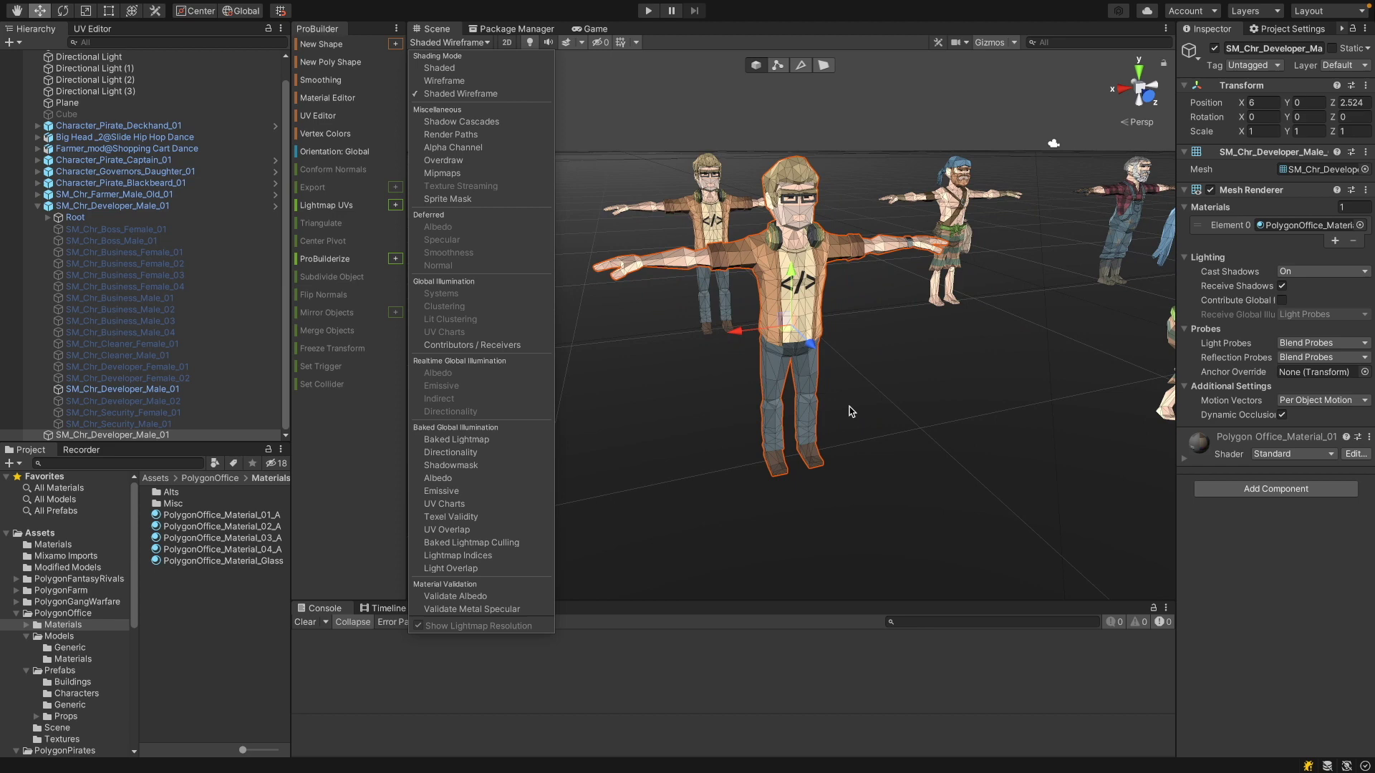
scroll(841, 393, "up", 5)
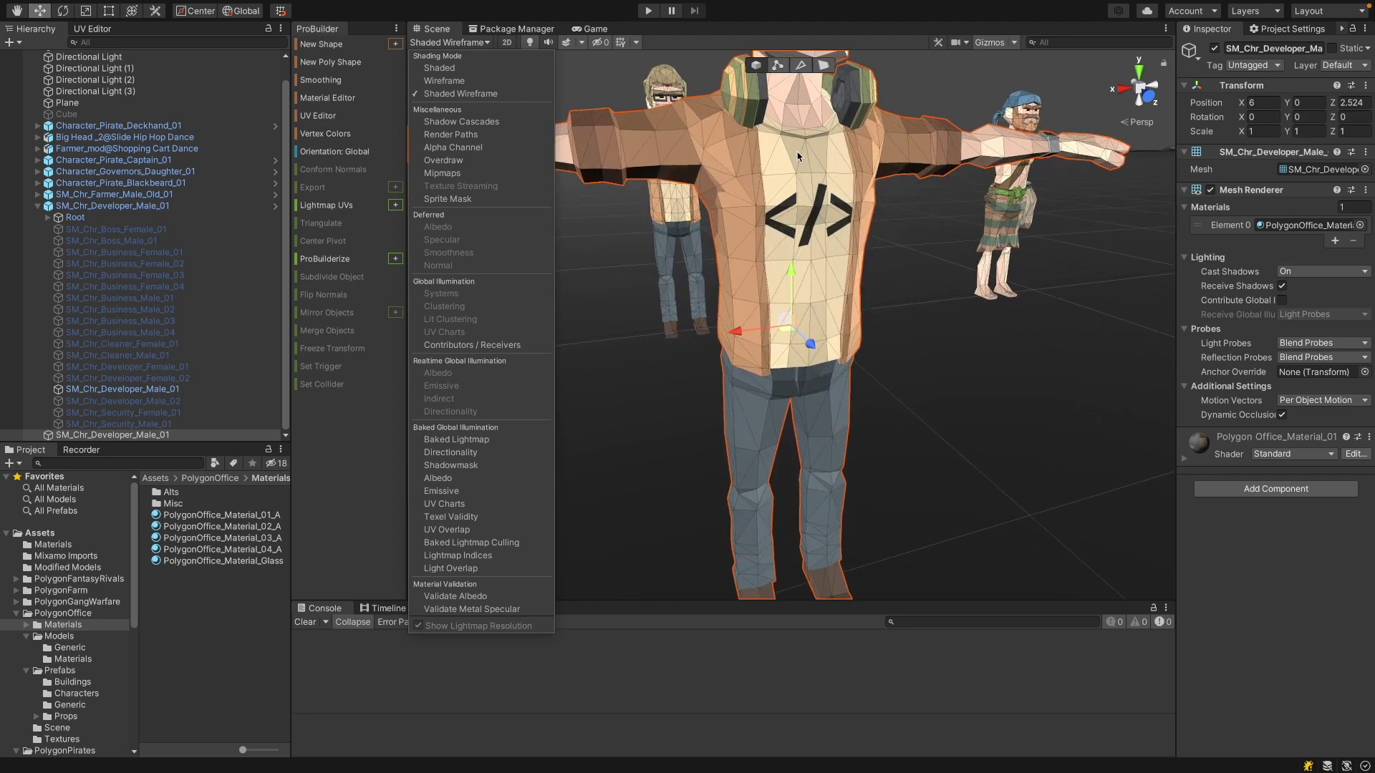
left_click(439, 67)
ProBuilderize the developer mesh into an editable ProBuilder mesh
left_click(395, 259)
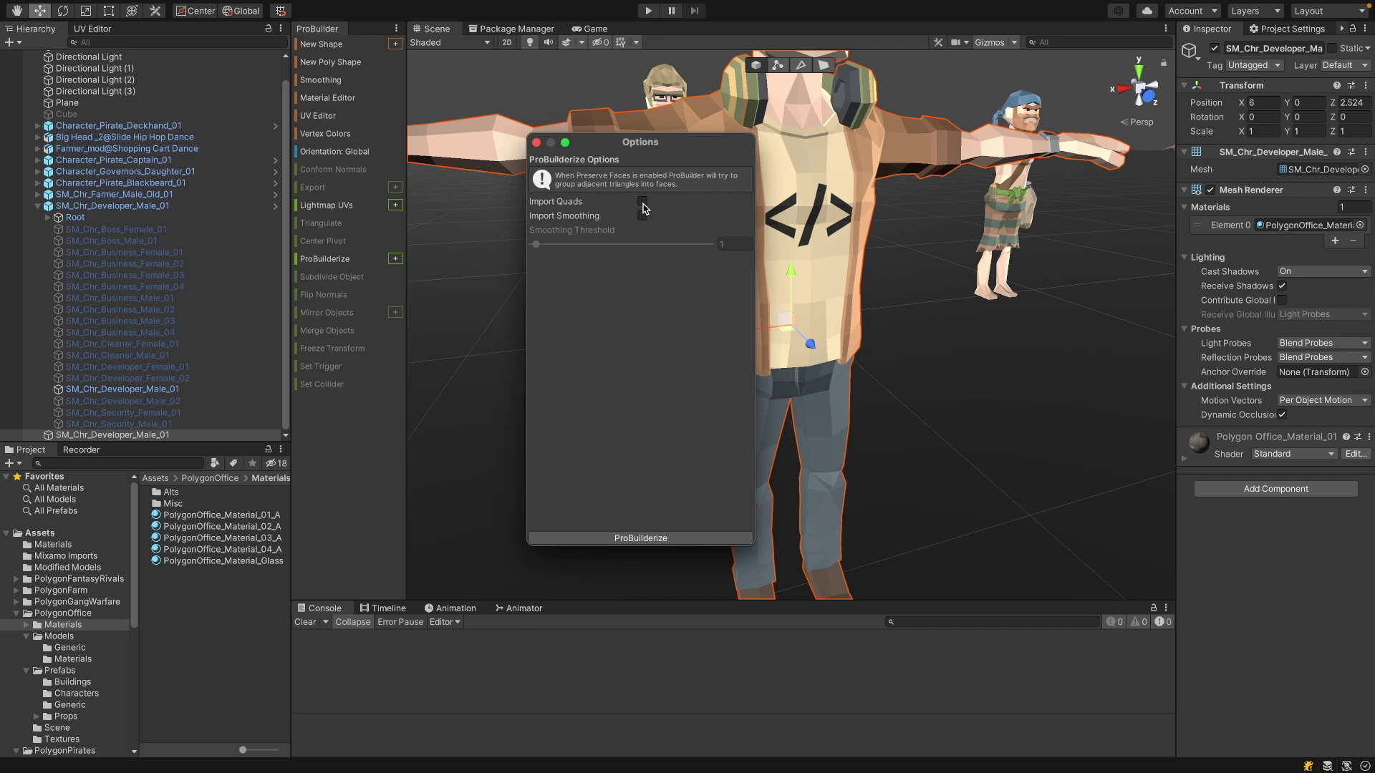
left_click(343, 258)
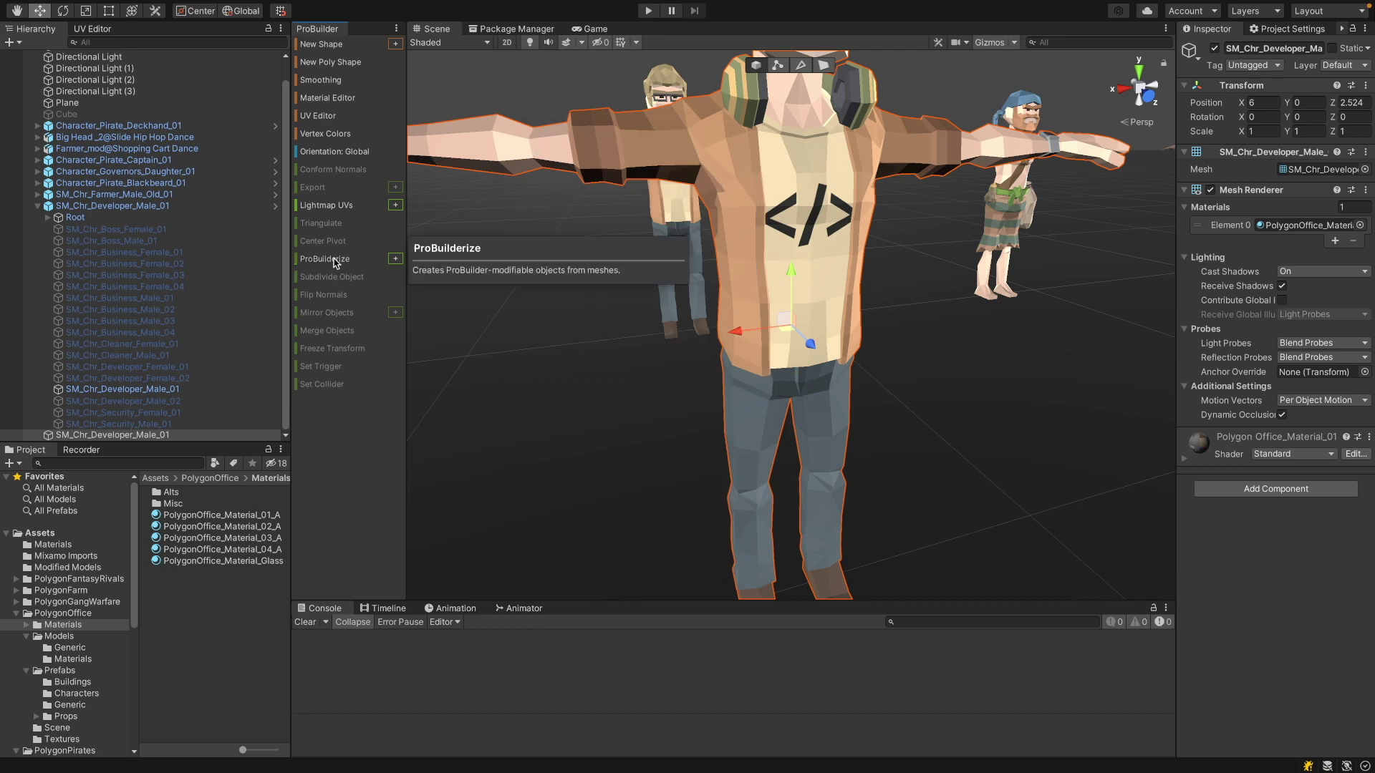
left_click(334, 260)
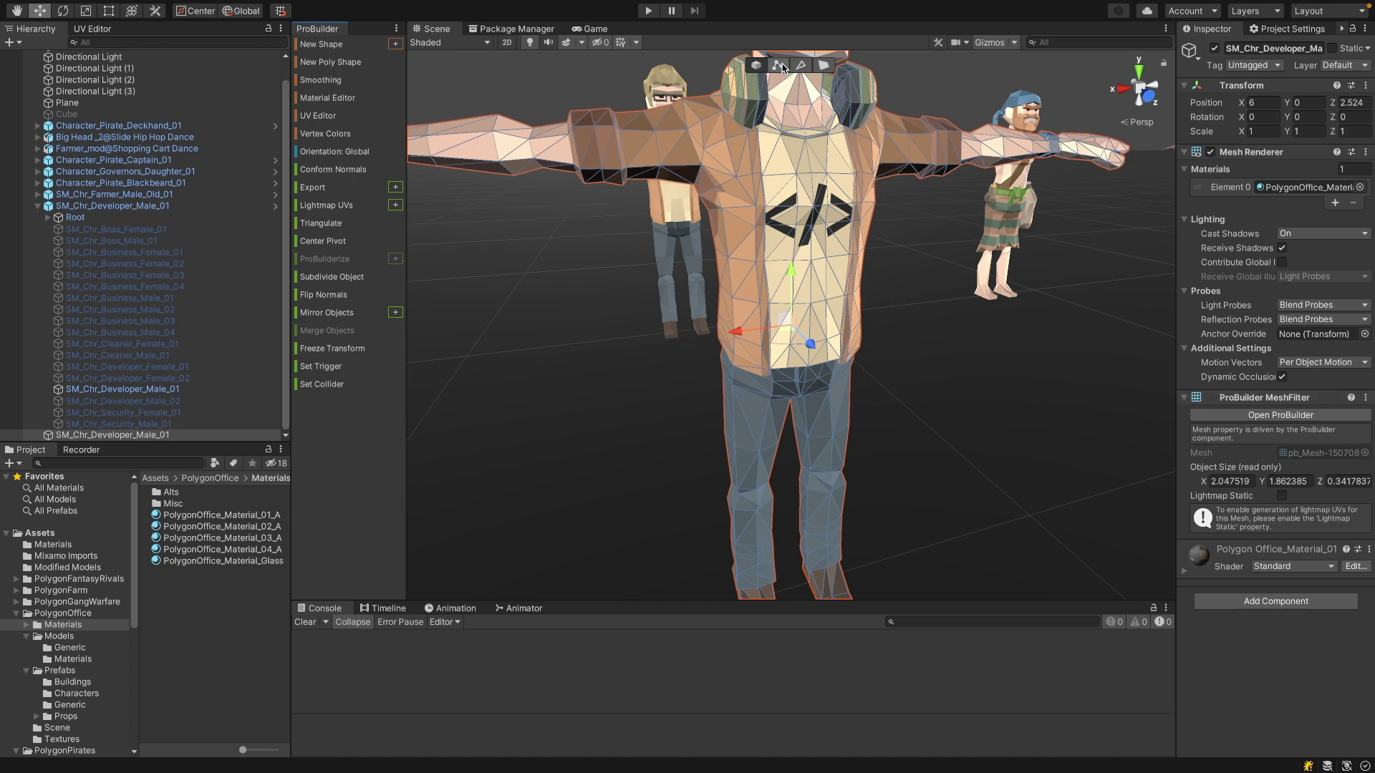
Switch ProBuilder to Face mode, select a chest face on the developer, and frame it
left_click(824, 65)
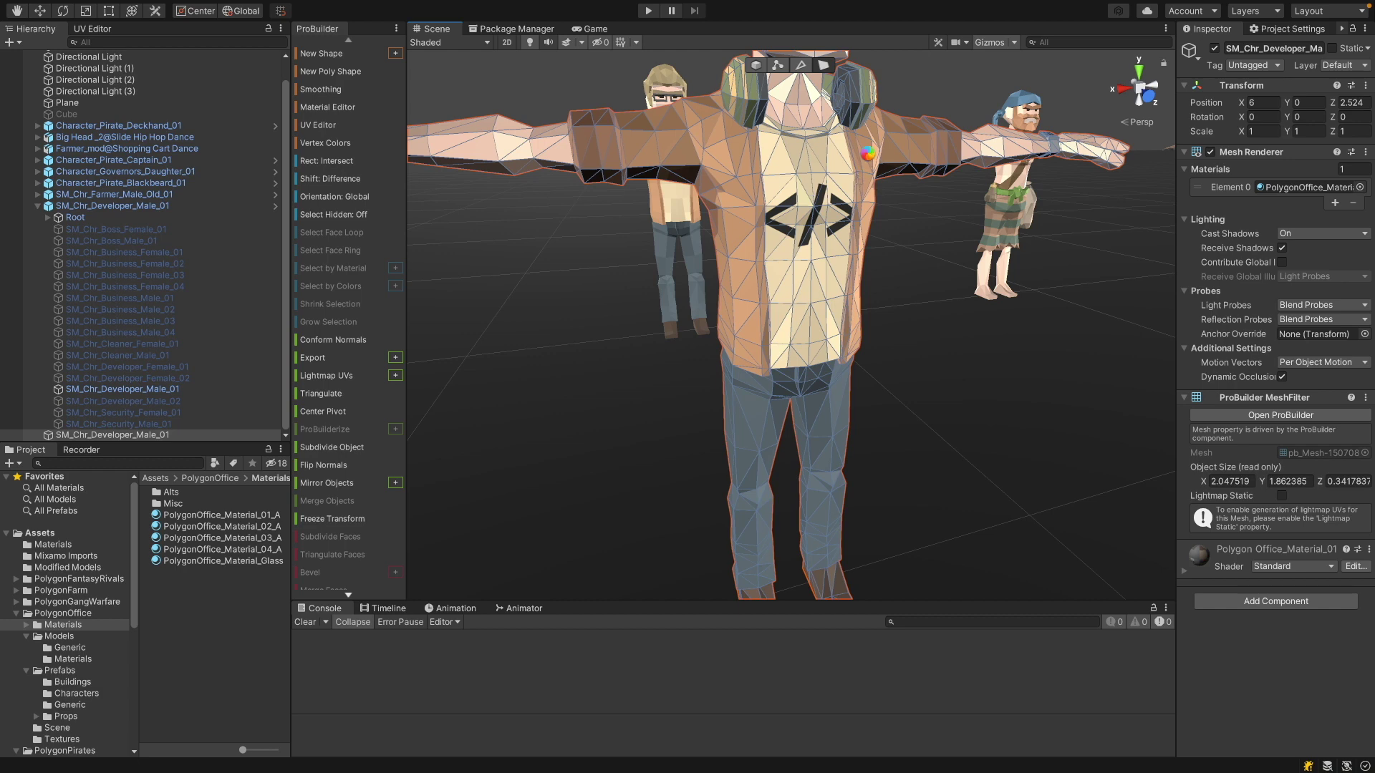
left_click(862, 183)
key("f")
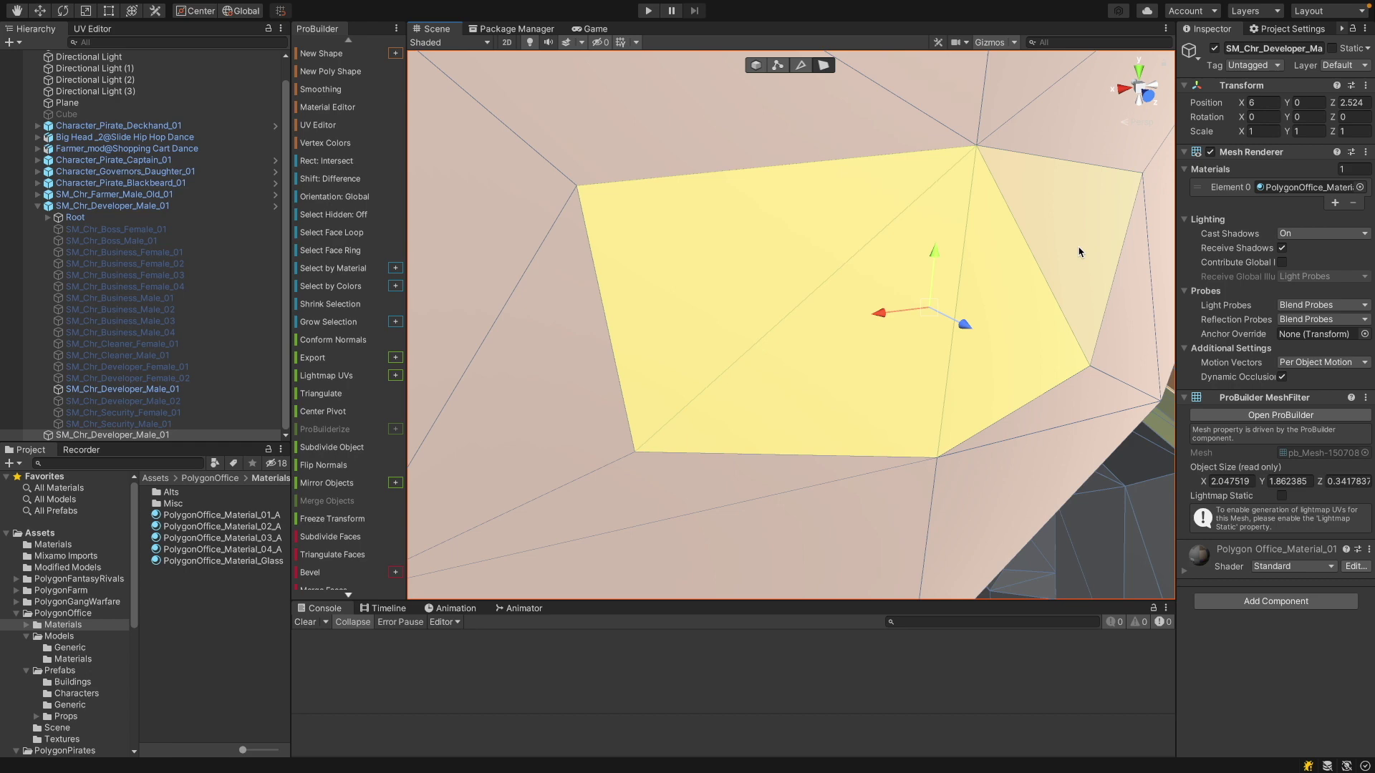
scroll(1081, 254, "down", 5)
scroll(1081, 254, "down", 6)
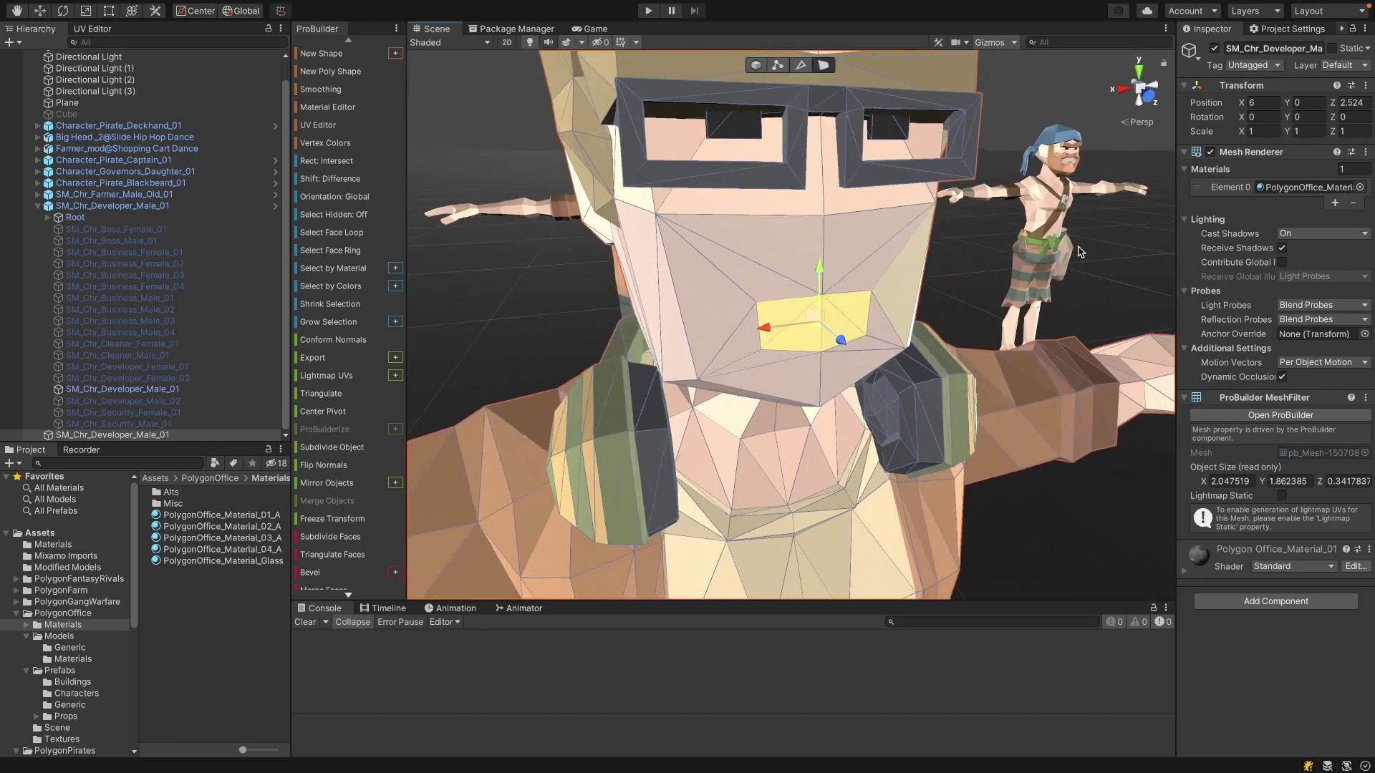
In the UV Editor, move the mouth face's UVs onto a different atlas colour
left_click(318, 126)
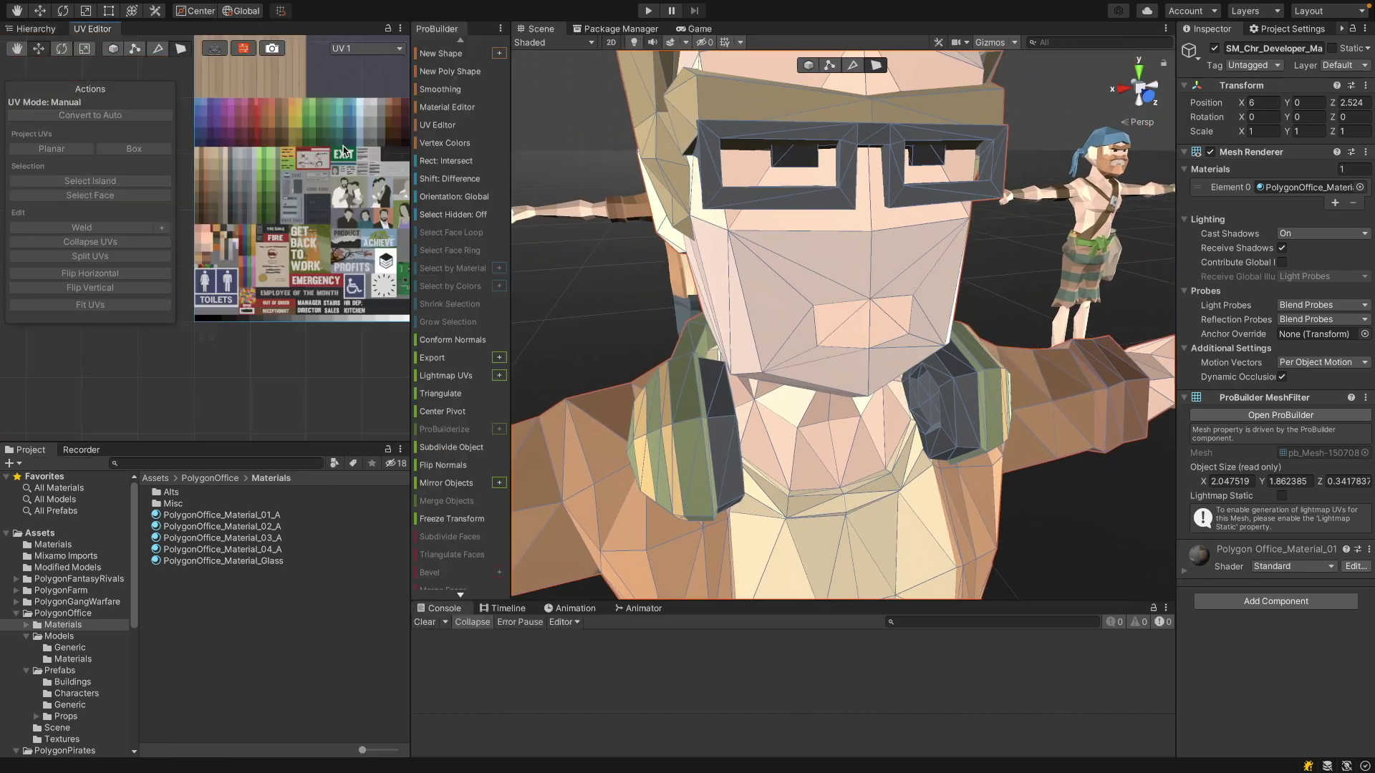
left_click(205, 242)
scroll(204, 242, "up", 3)
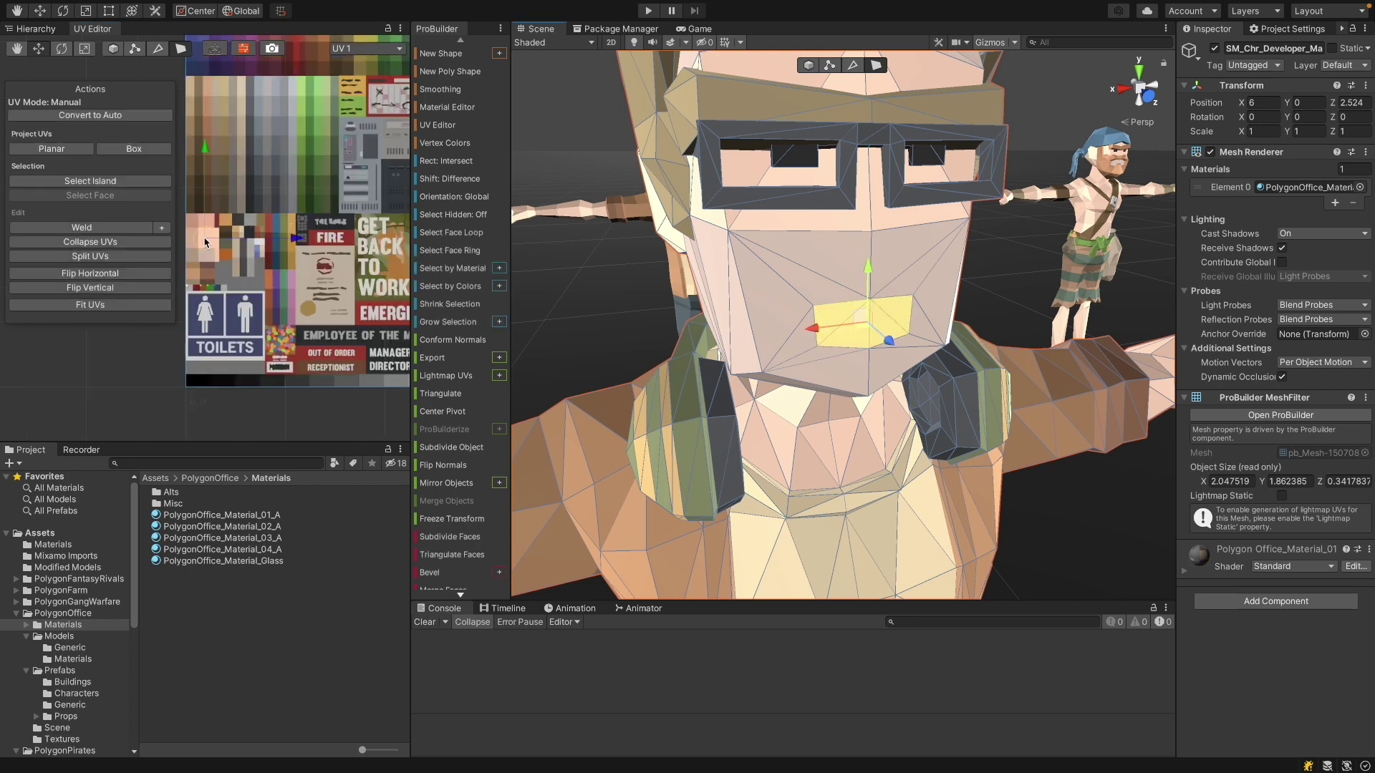
left_click_drag(205, 242, 207, 224)
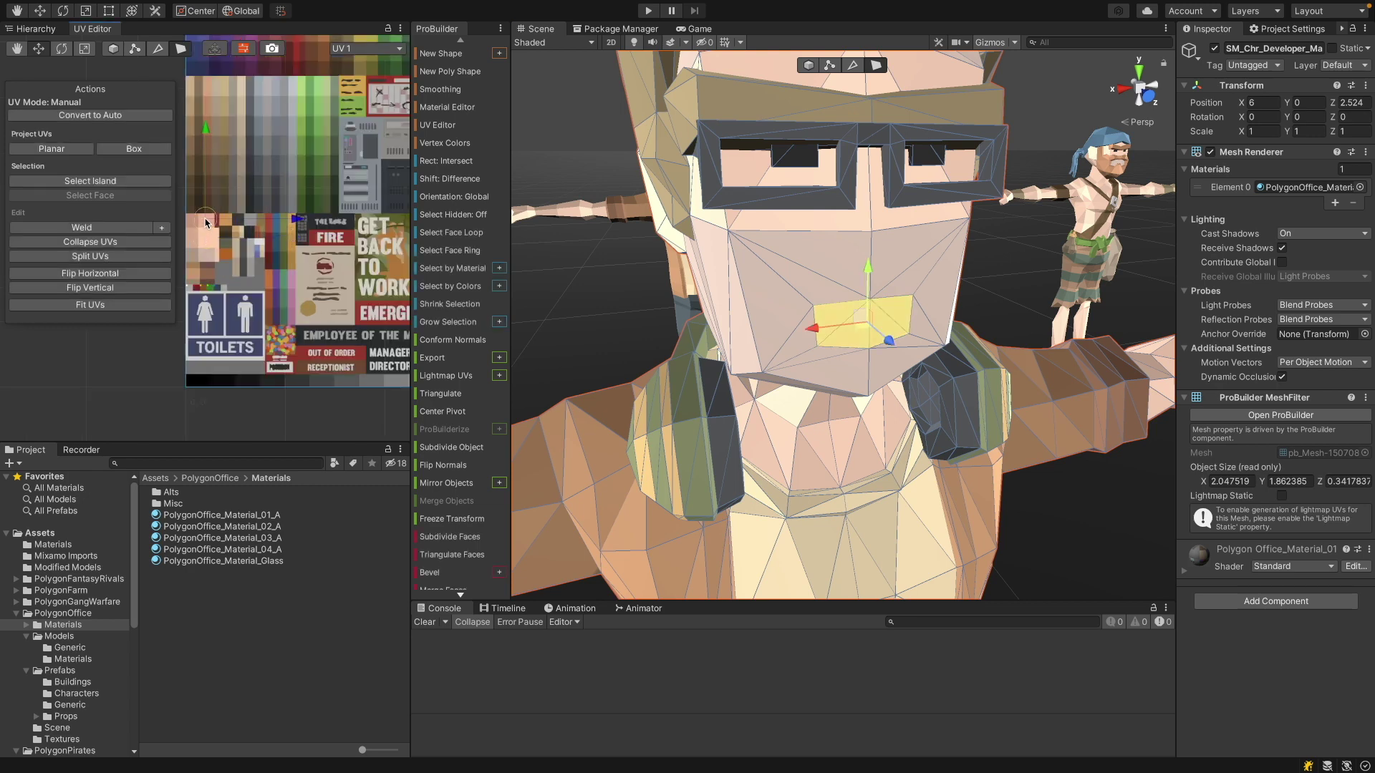
left_click(1012, 284)
scroll(1012, 284, "down", 5)
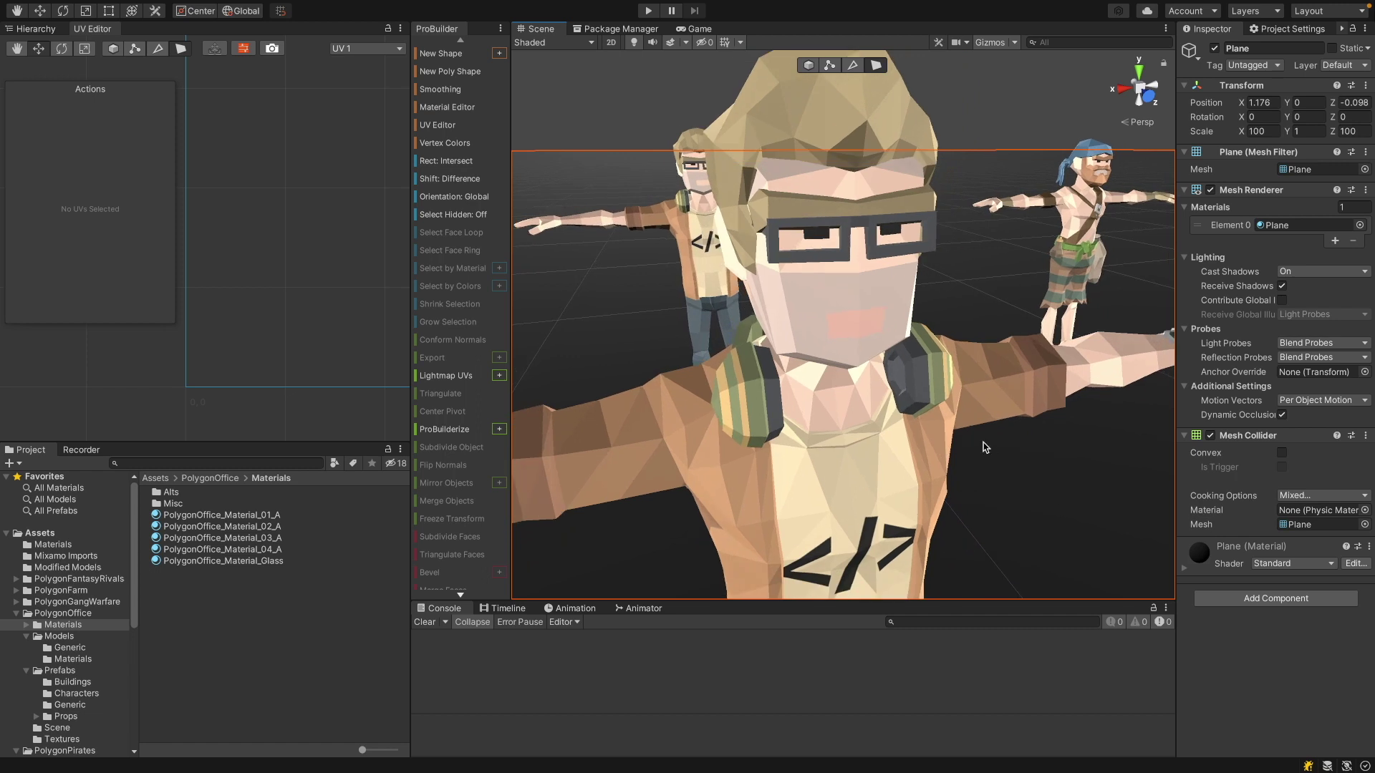
Select the developer mesh from the front and turn off Grow Selection's Restrict to Angle
left_click(940, 382)
left_click_drag(1039, 495, 916, 401, "alt")
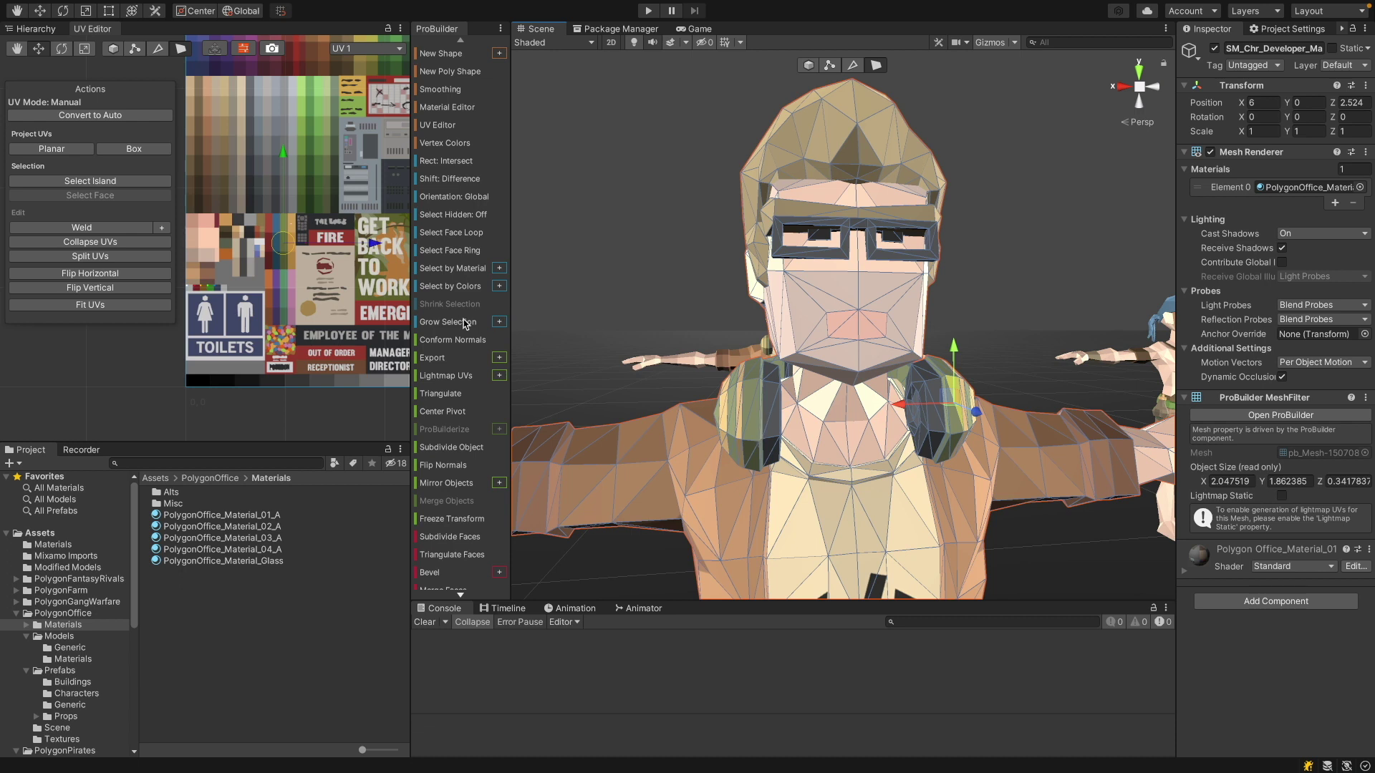
left_click(499, 321)
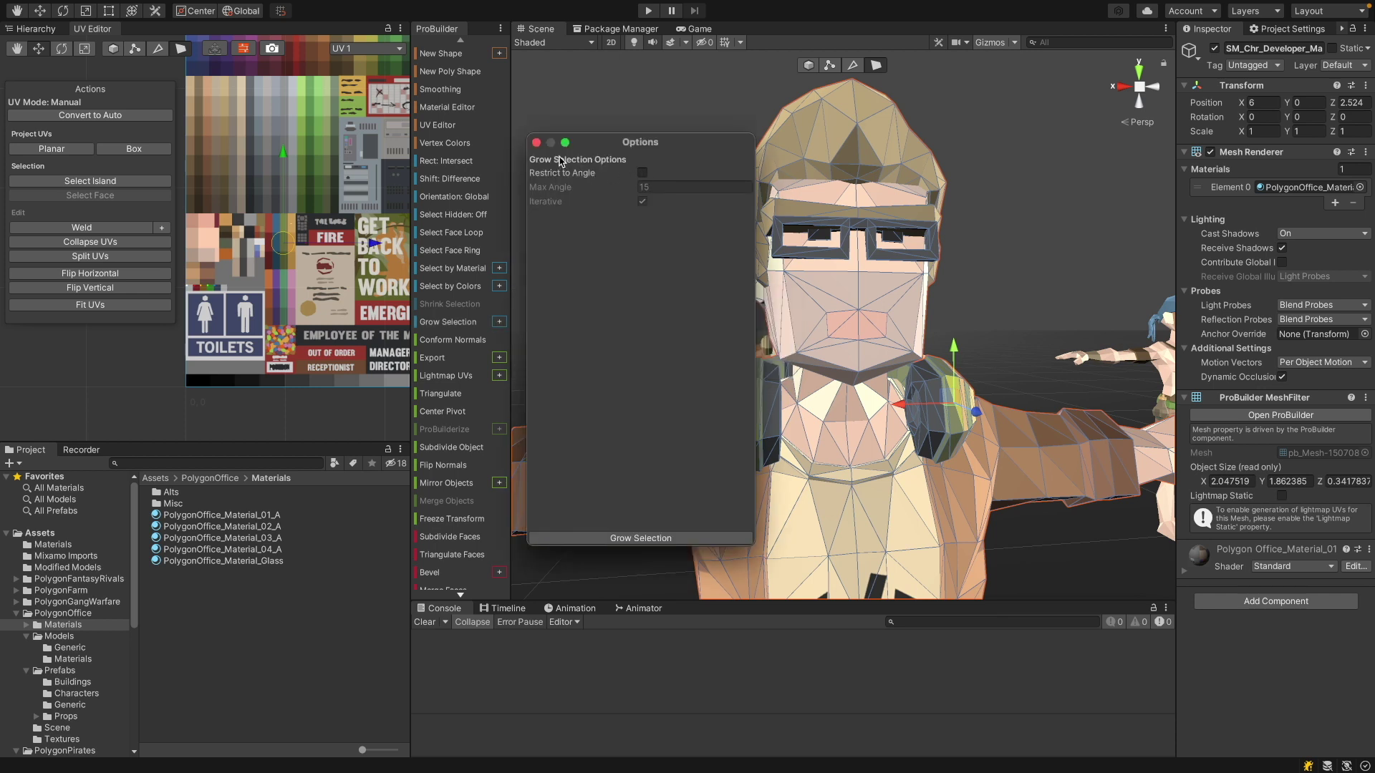
left_click(537, 142)
Grow the face selection from the right ear cup across the neck to the left ear cup
left_click(445, 322)
left_click(445, 322)
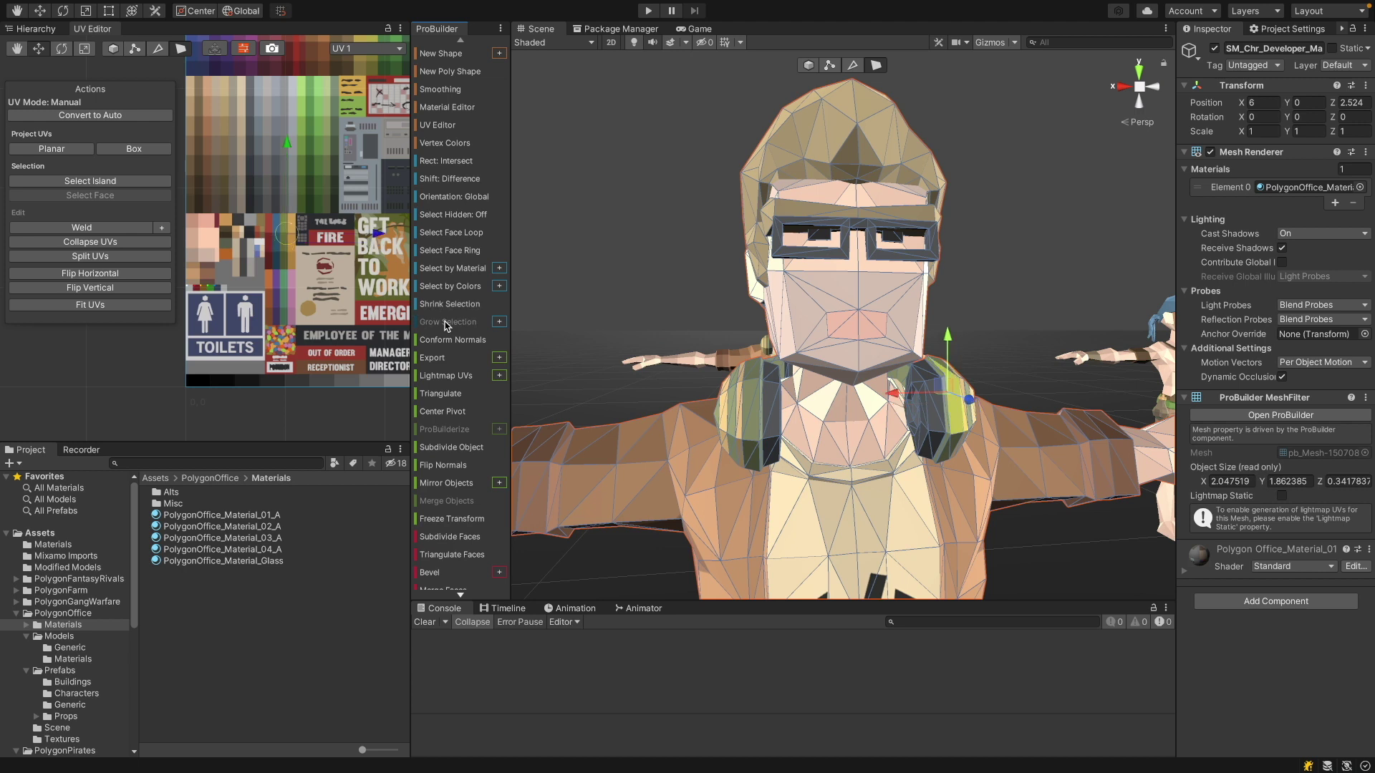
left_click(446, 322)
left_click(445, 322)
left_click(445, 322)
left_click(445, 322)
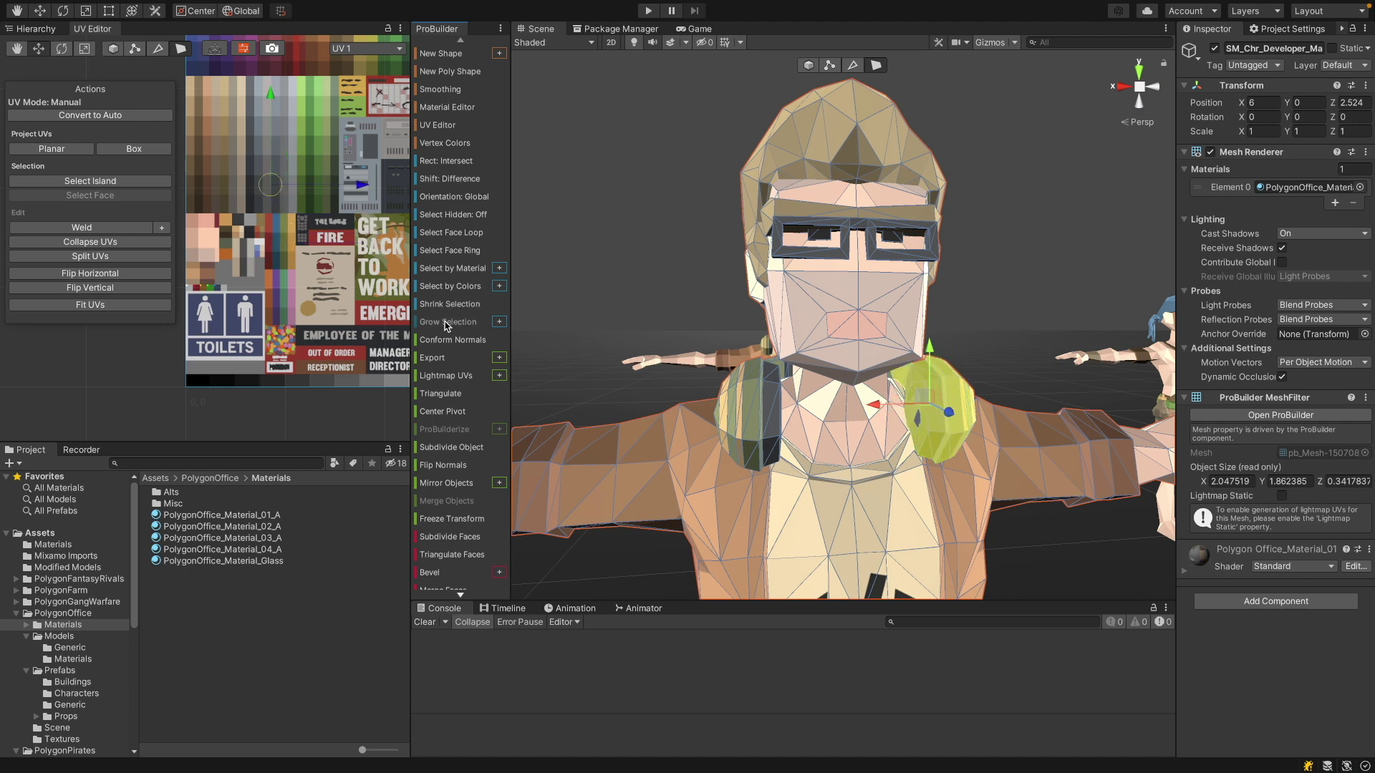
left_click(445, 322)
left_click(445, 323)
left_click(445, 322)
left_click(445, 322)
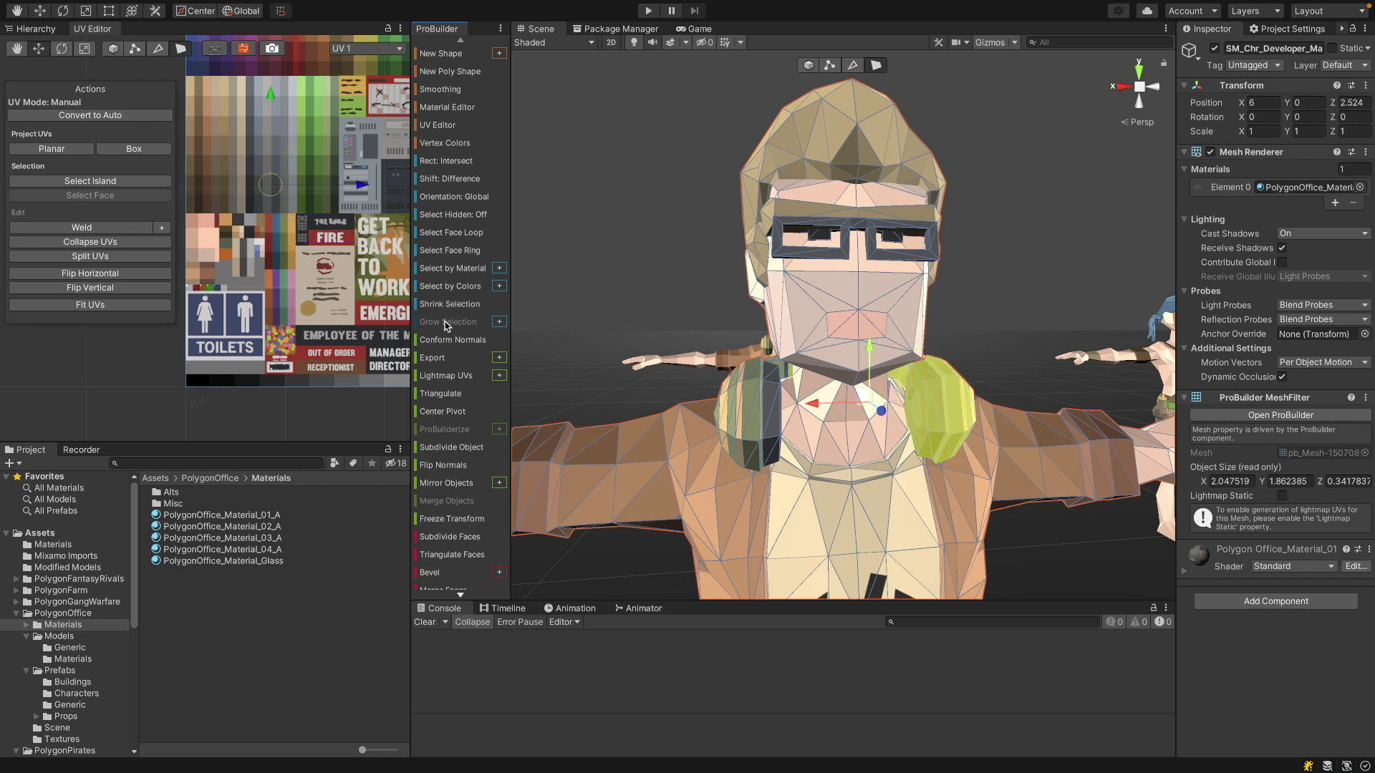
left_click(445, 322)
left_click(446, 323)
left_click(445, 322)
left_click(446, 323)
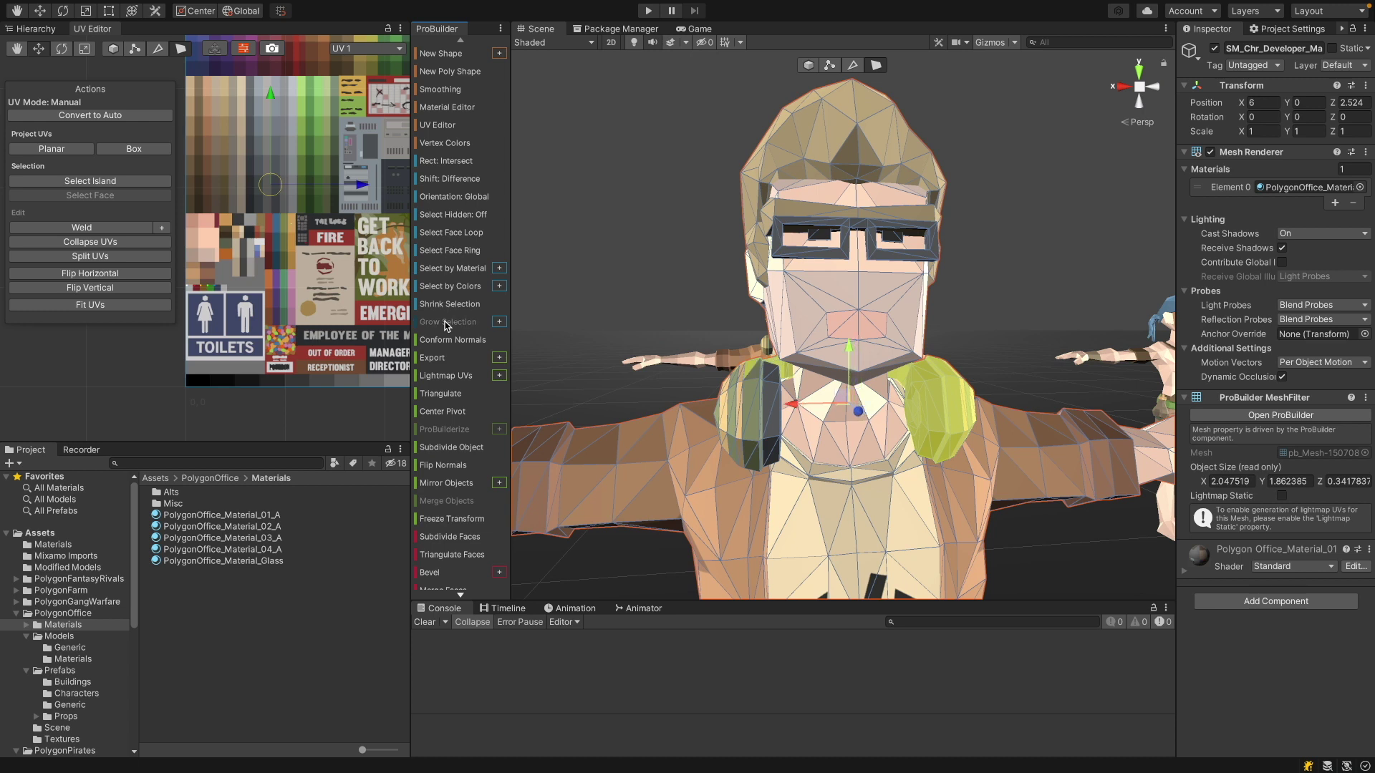
left_click(446, 322)
left_click(445, 322)
left_click(446, 322)
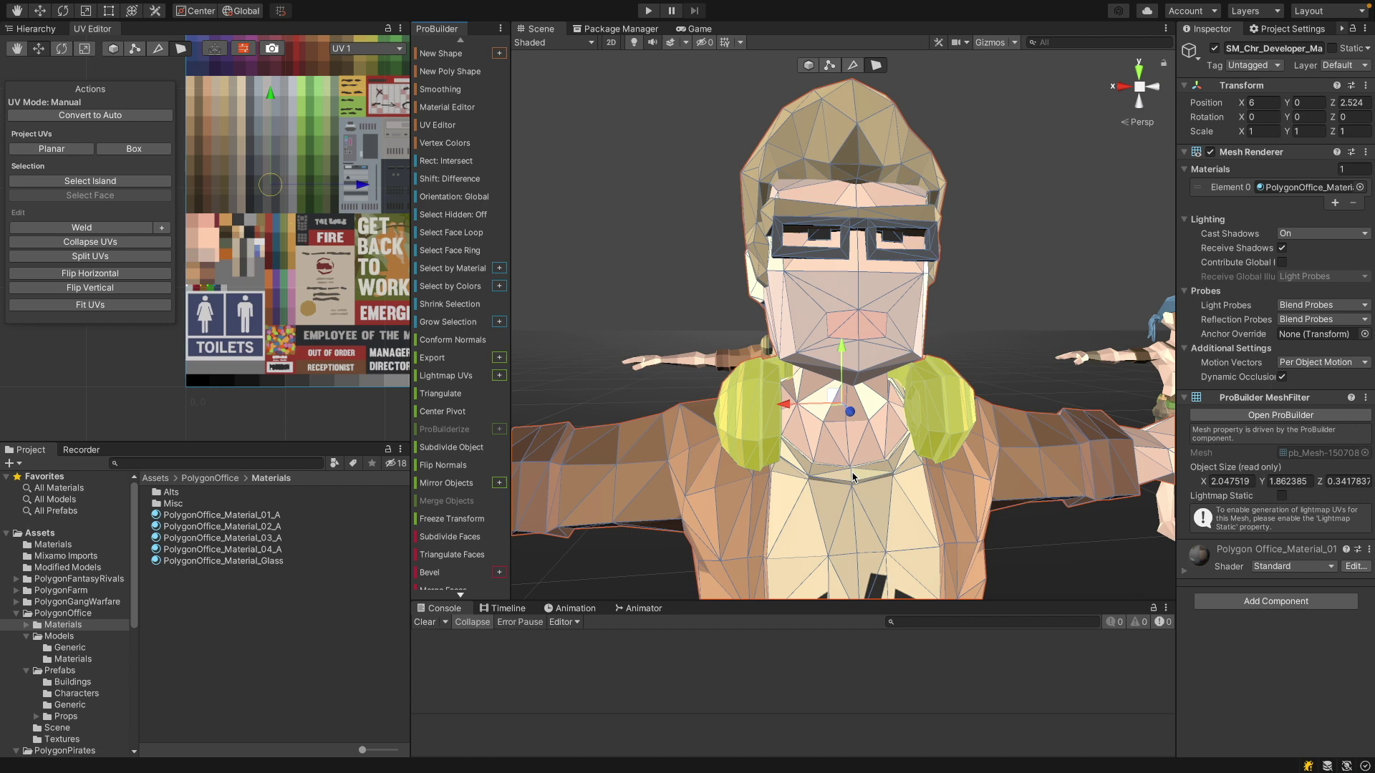
Delete the selected headphone ear-cup faces from the developer mesh
scroll(451, 501, "down", 5)
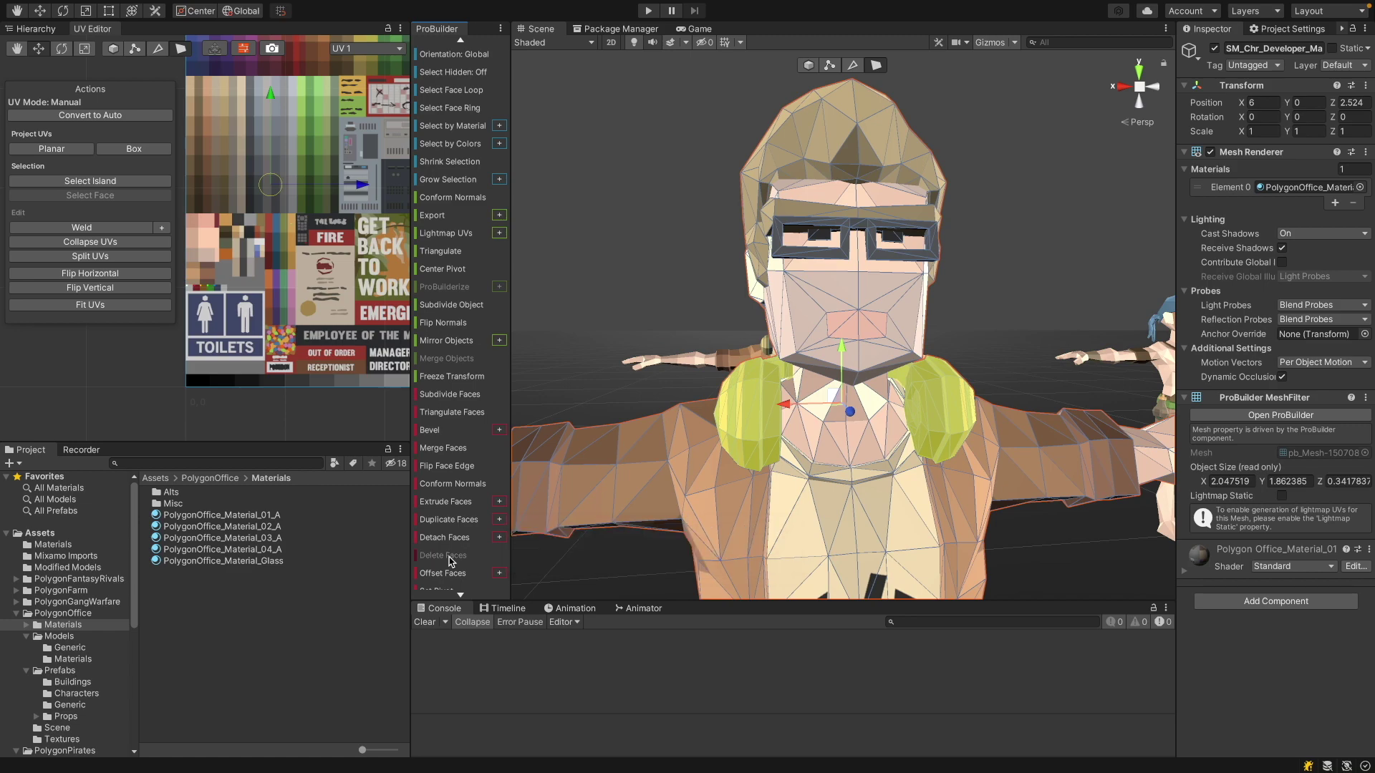
left_click(451, 556)
left_click_drag(730, 451, 691, 458, "alt")
Select the whole glasses frame by growing the selection from a bridge face
left_click(822, 257)
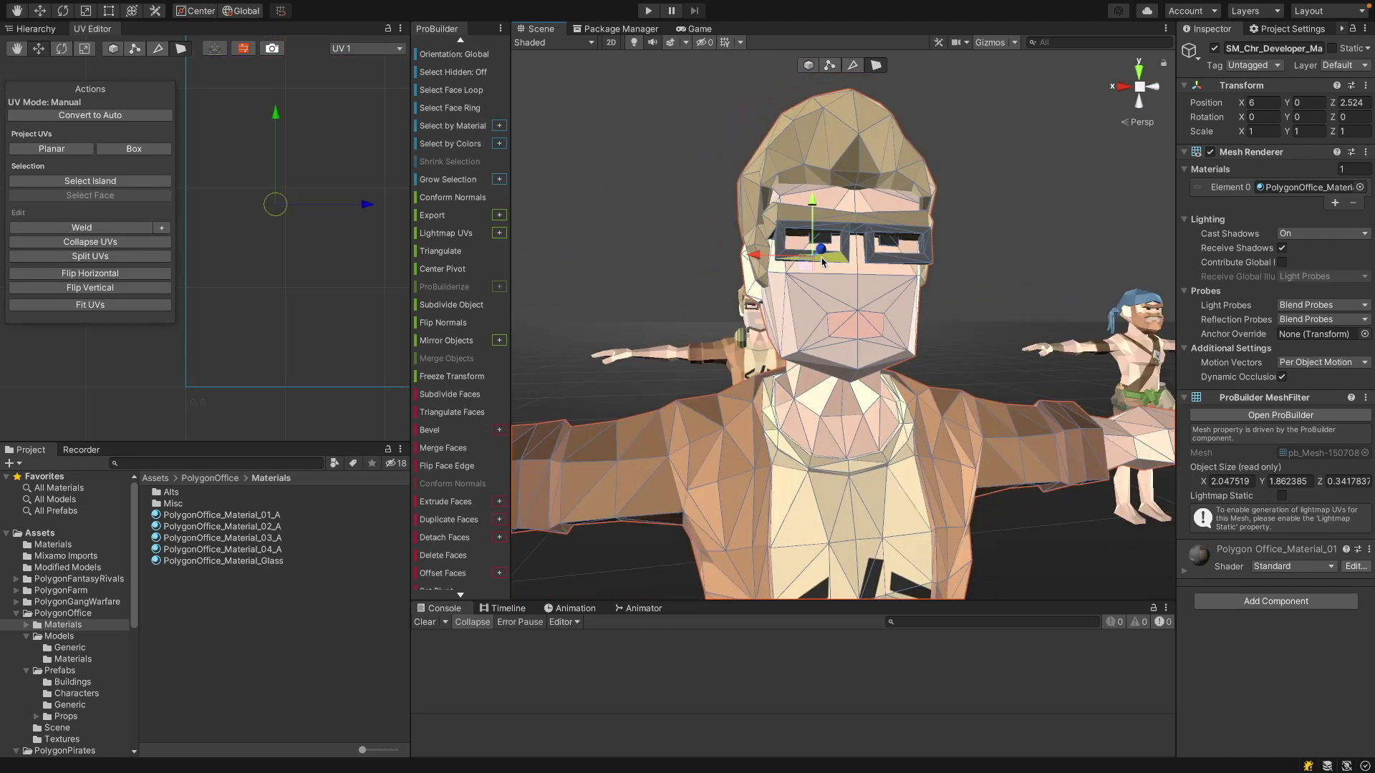
left_click(462, 183)
left_click(462, 184)
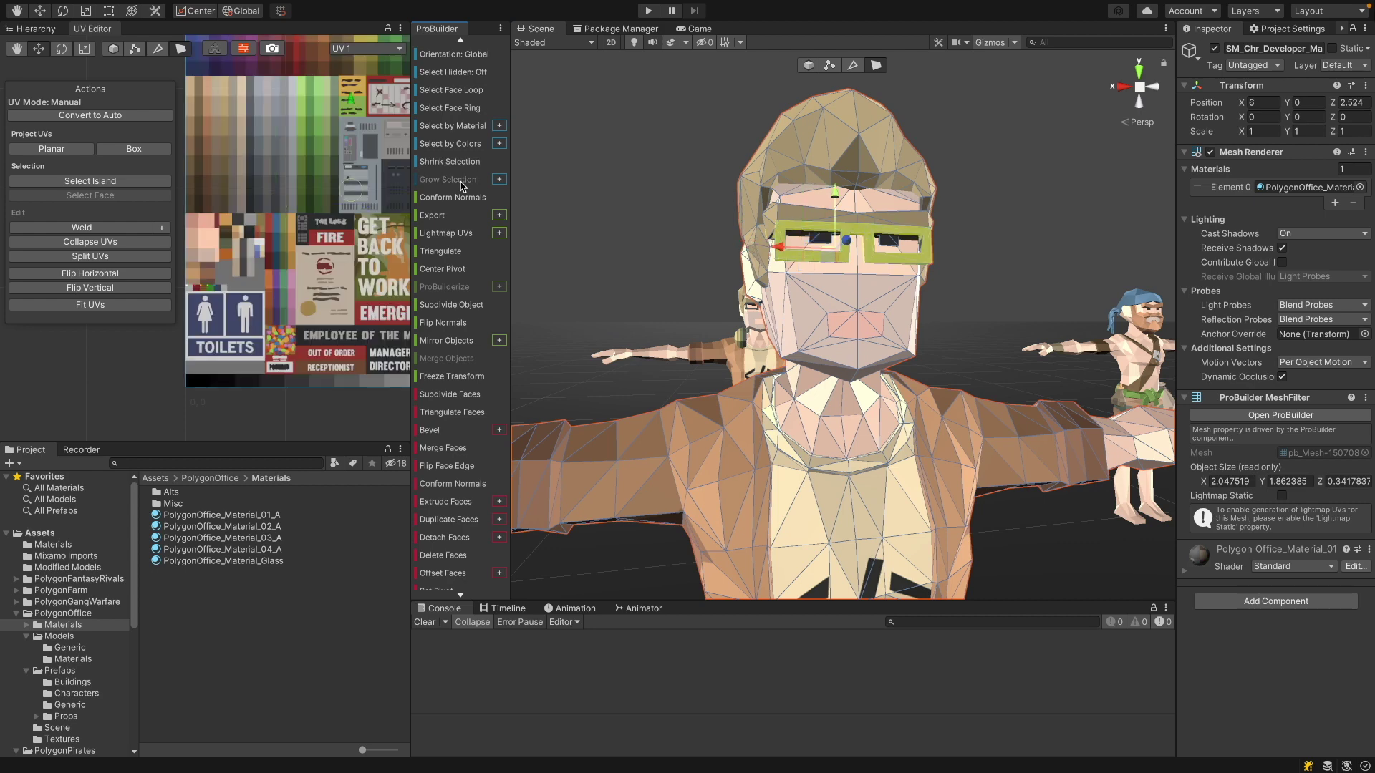
left_click(462, 183)
left_click_drag(660, 237, 677, 270, "alt")
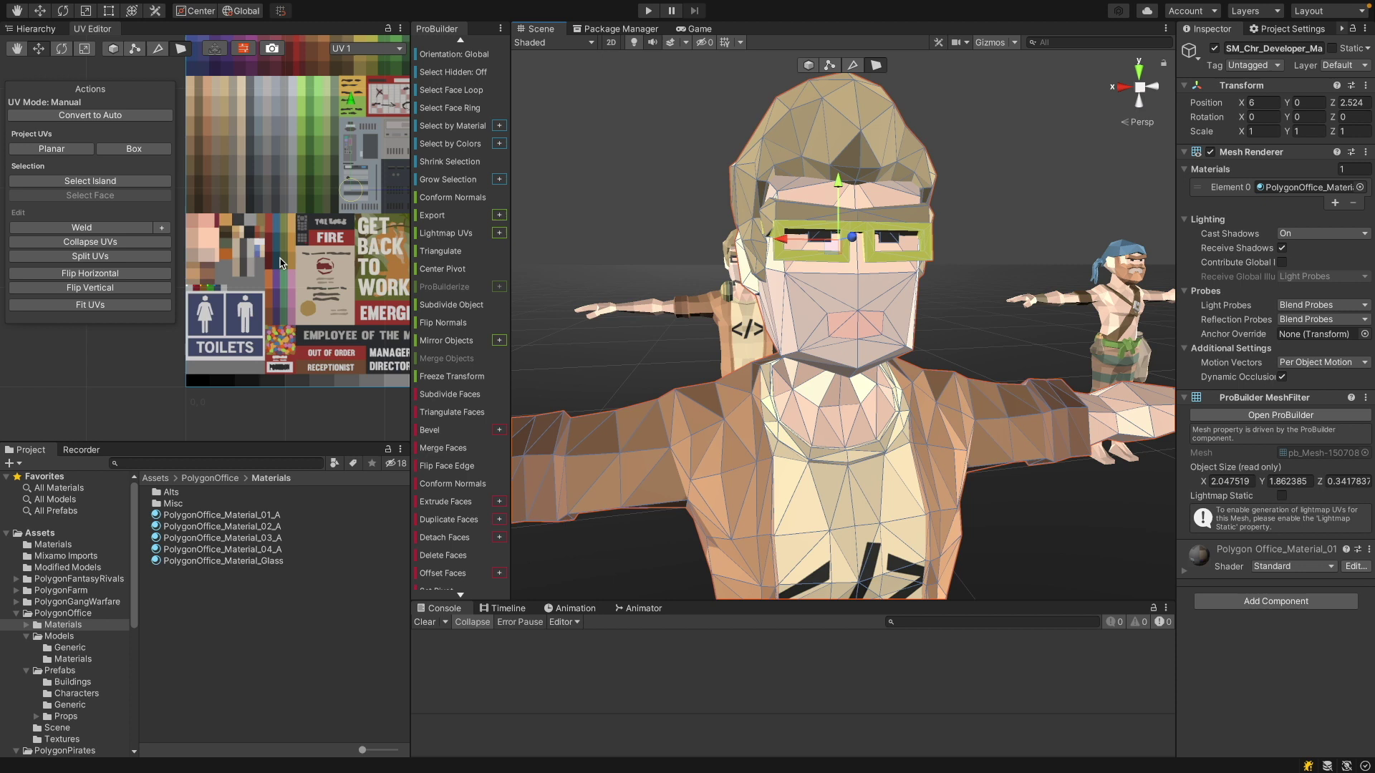
Collapse the glasses UVs and move them onto dark blue in the texture atlas
left_click(85, 243)
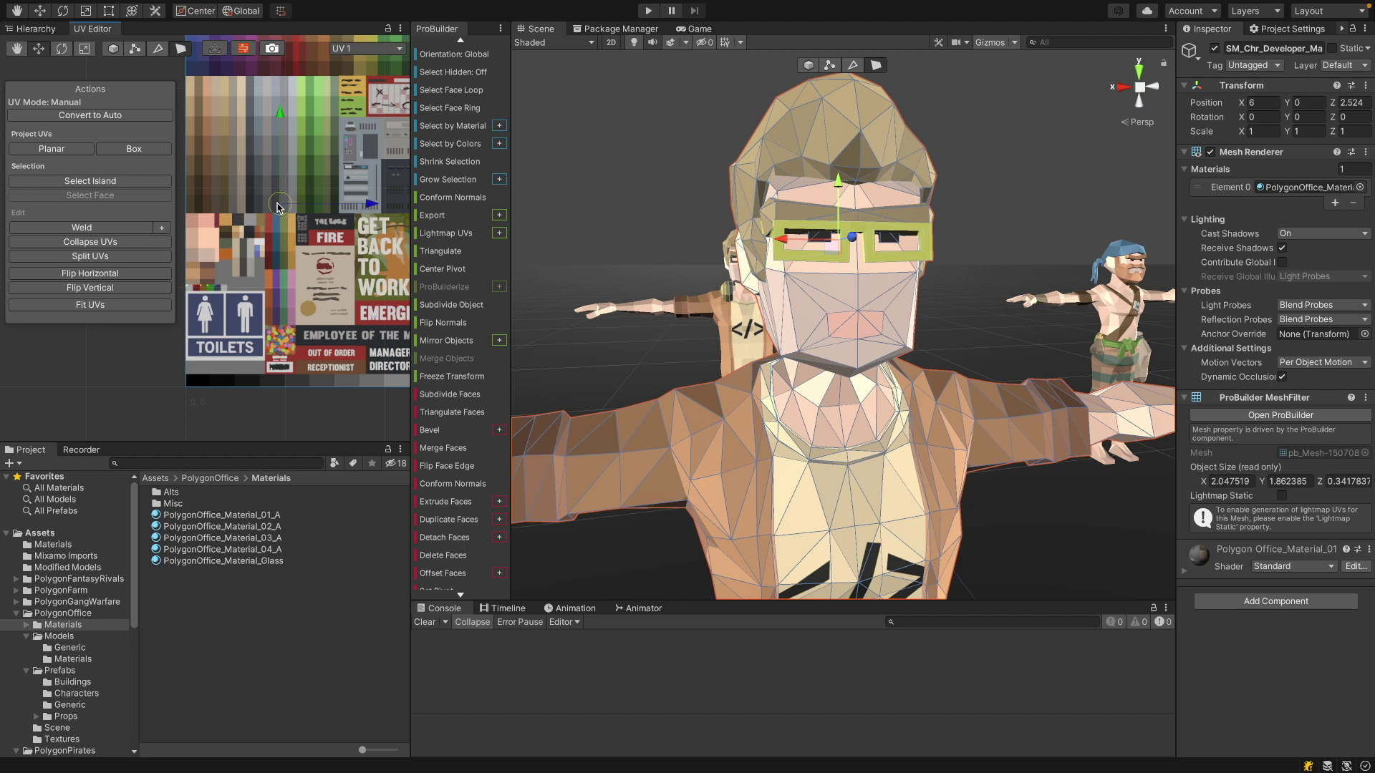
left_click_drag(279, 207, 192, 69)
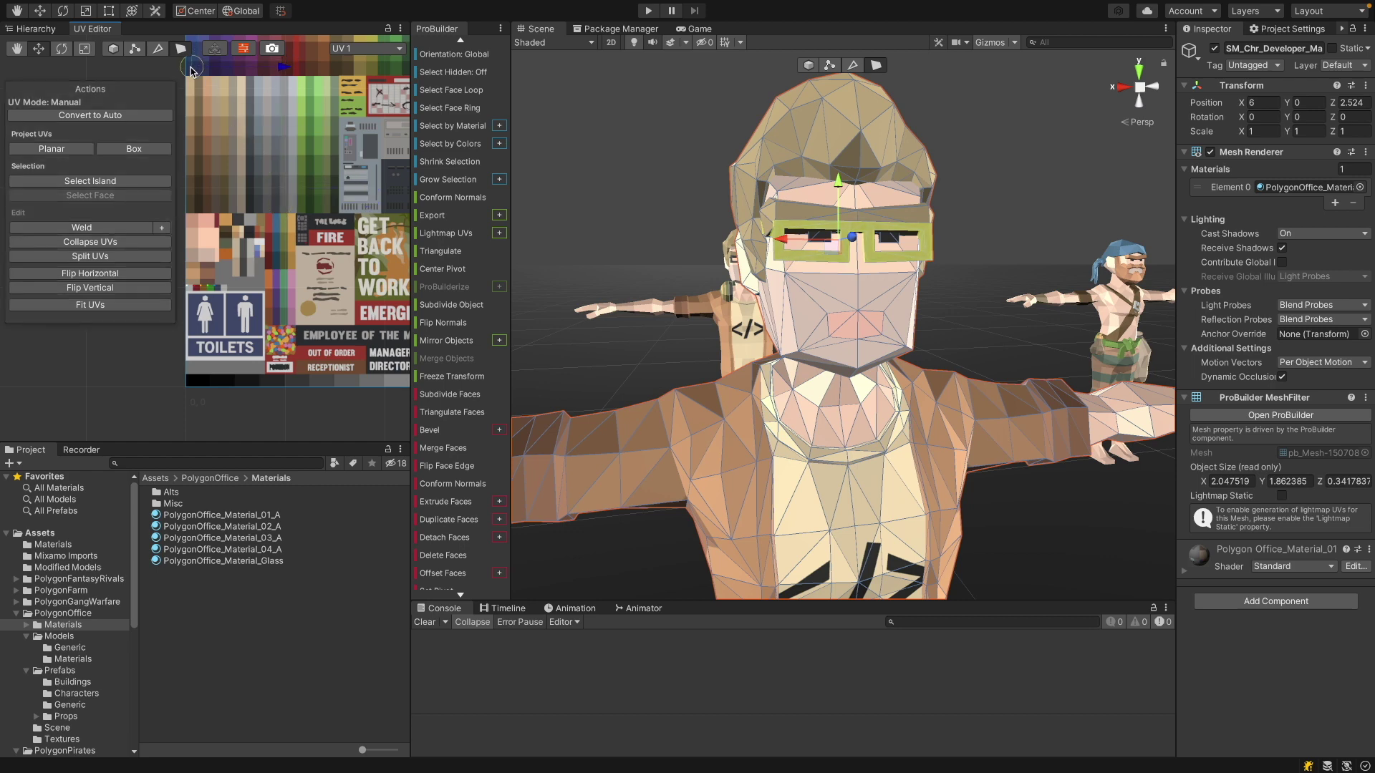
left_click(634, 214)
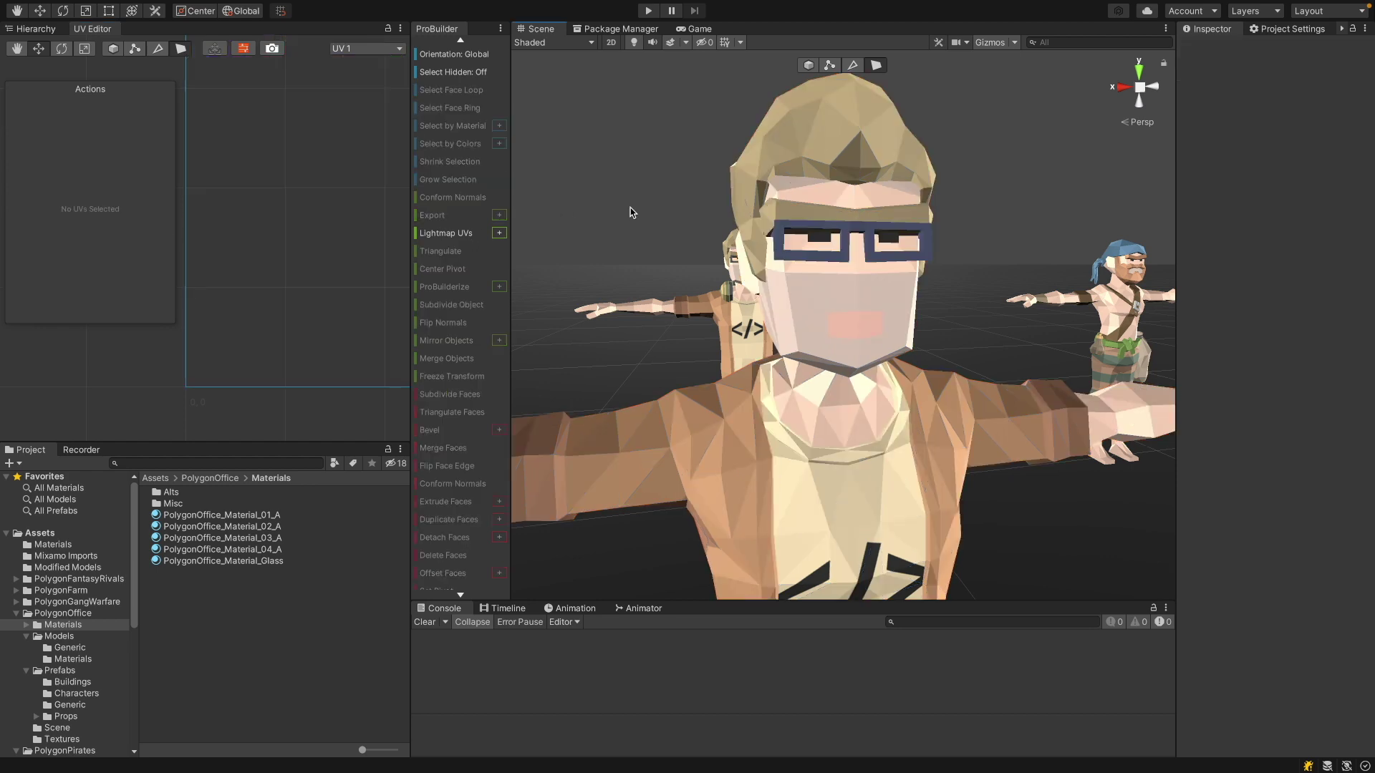
left_click_drag(976, 307, 845, 262, "alt")
Select the cap brim faces, scale them slightly, then deselect by clicking the ground
left_click(801, 220)
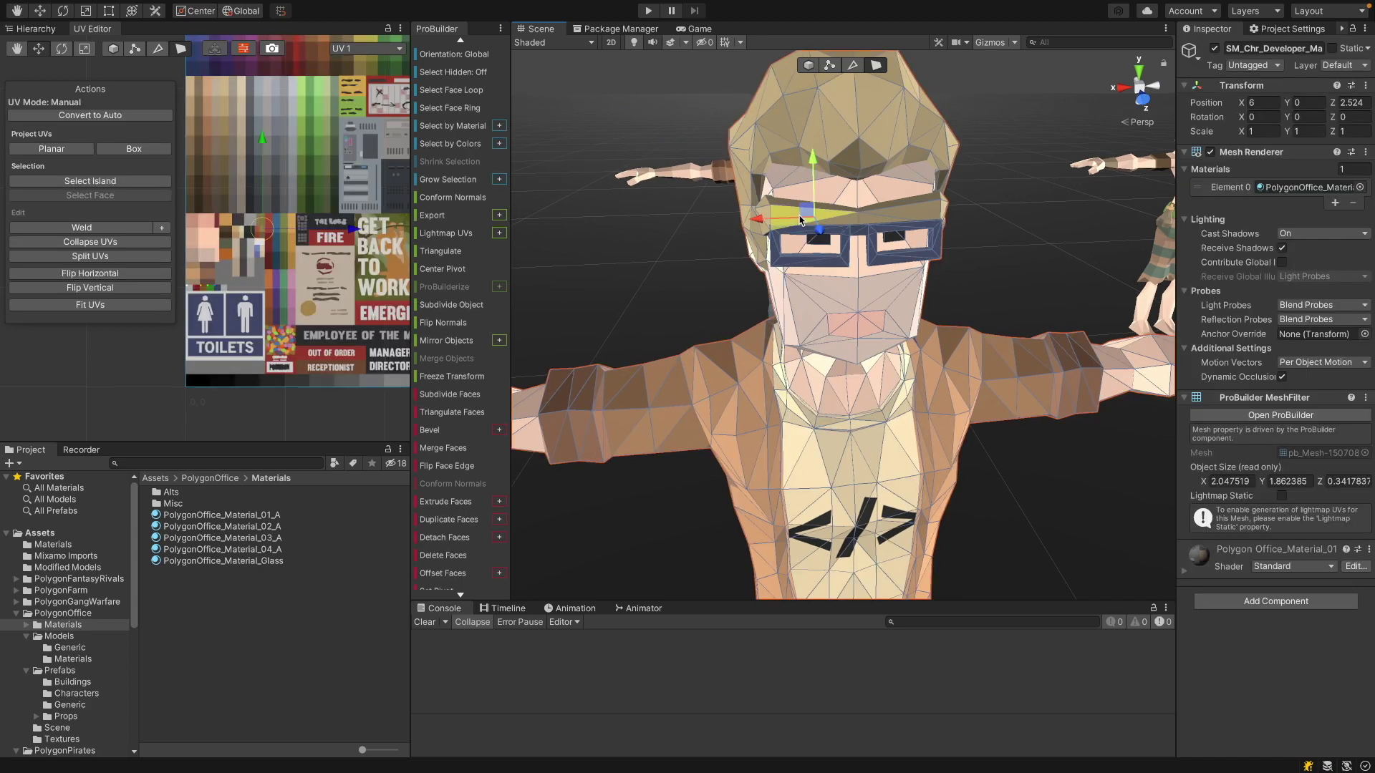
left_click(453, 180)
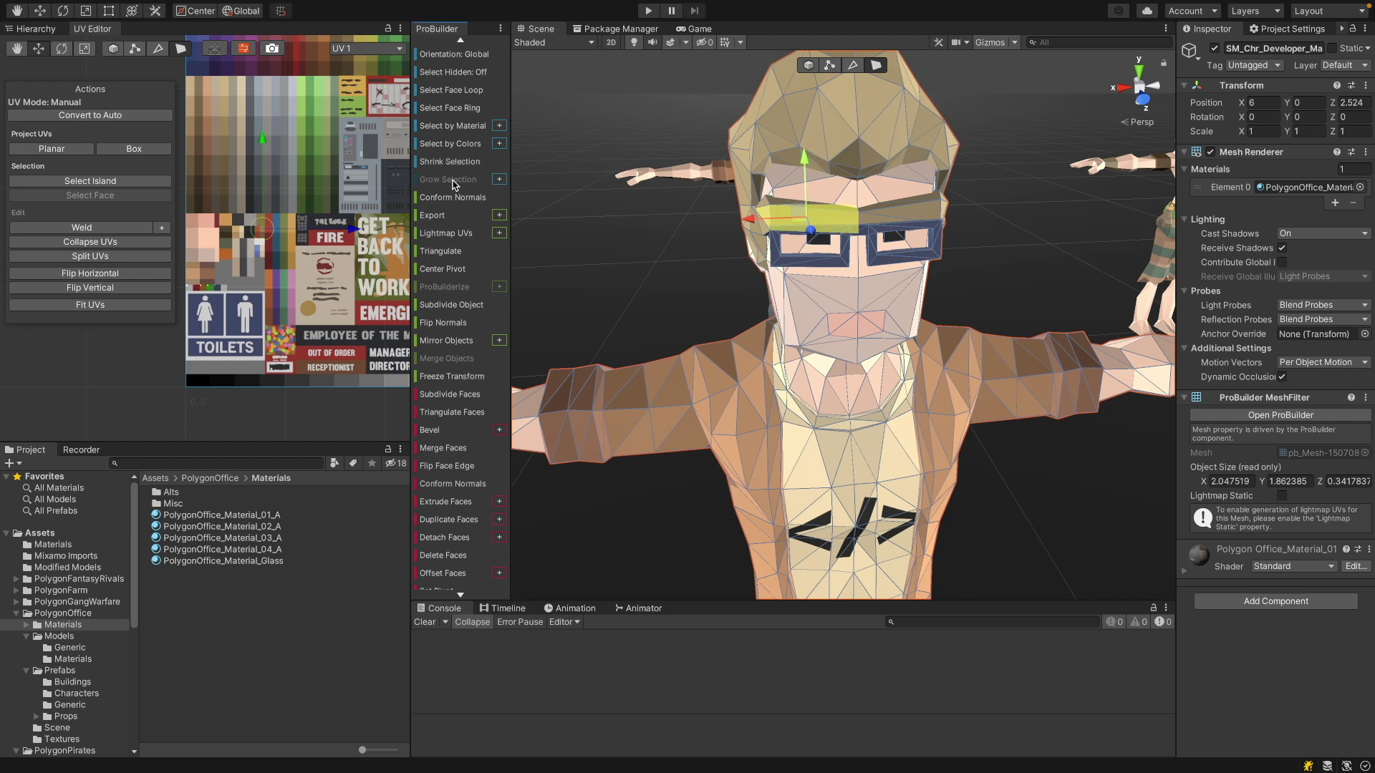
left_click(453, 182)
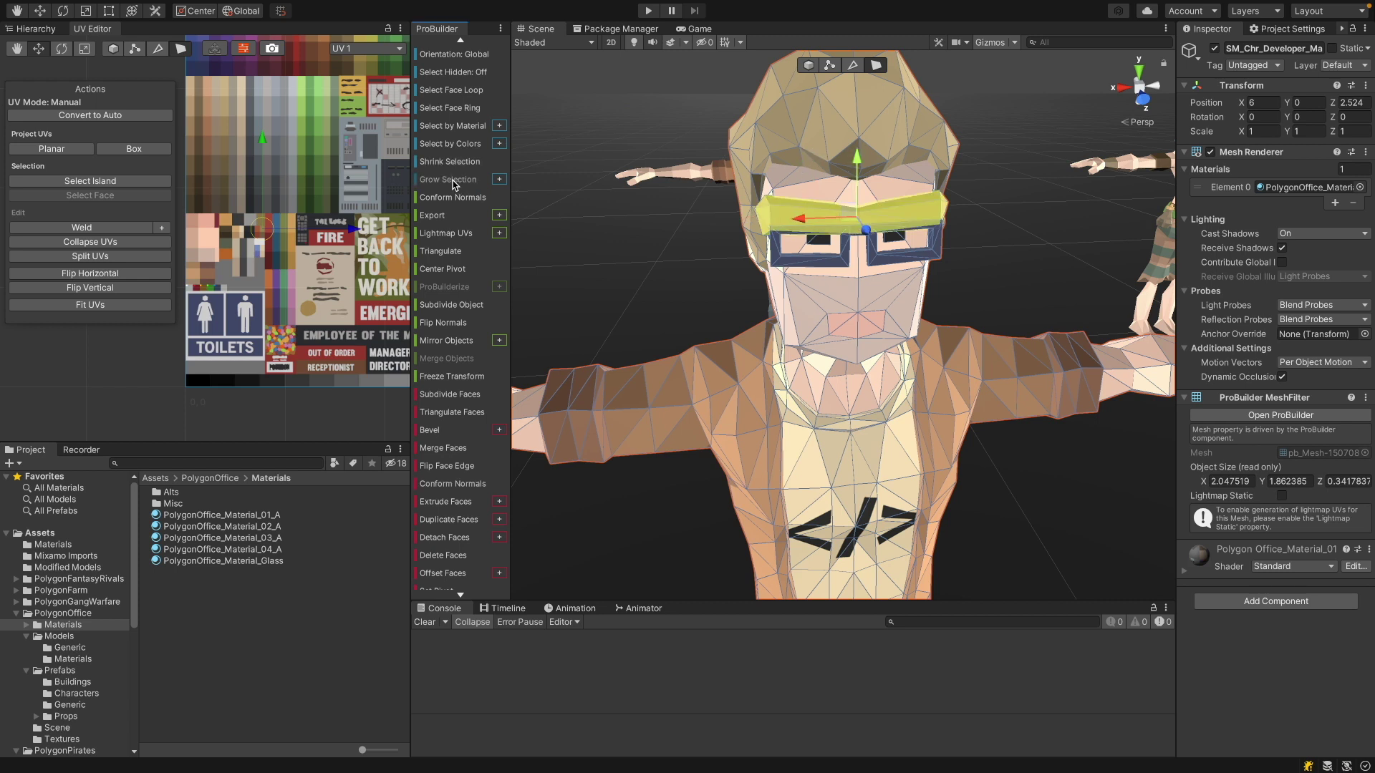
key("r")
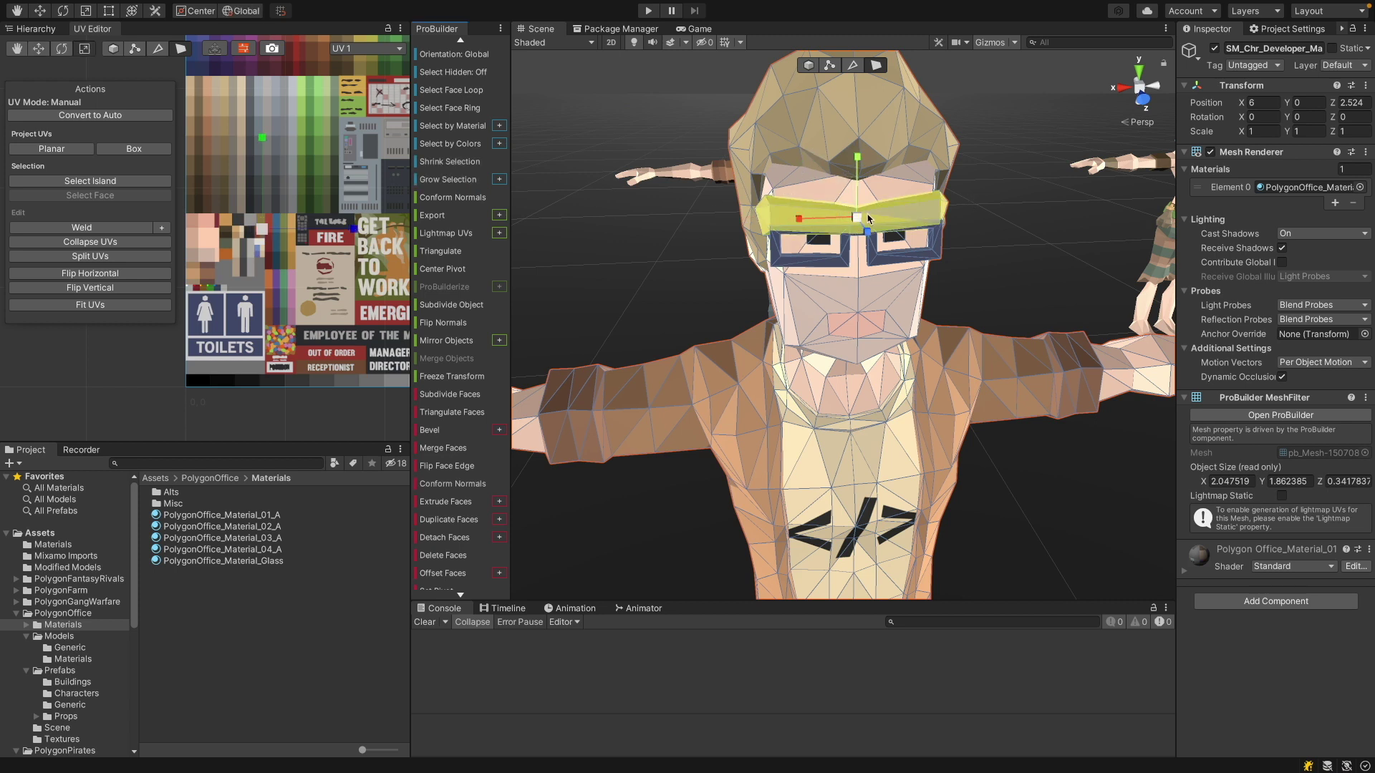
left_click_drag(868, 217, 863, 208)
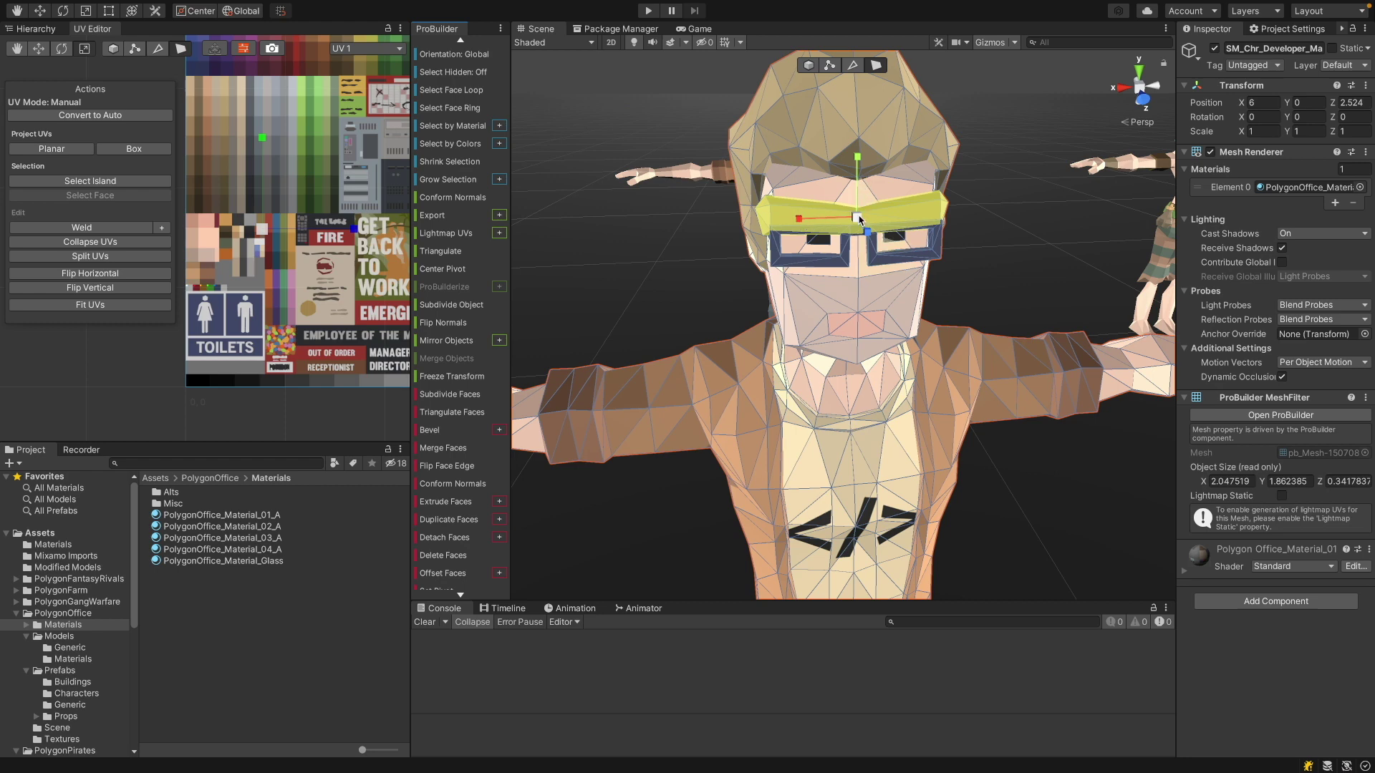
left_click(994, 260)
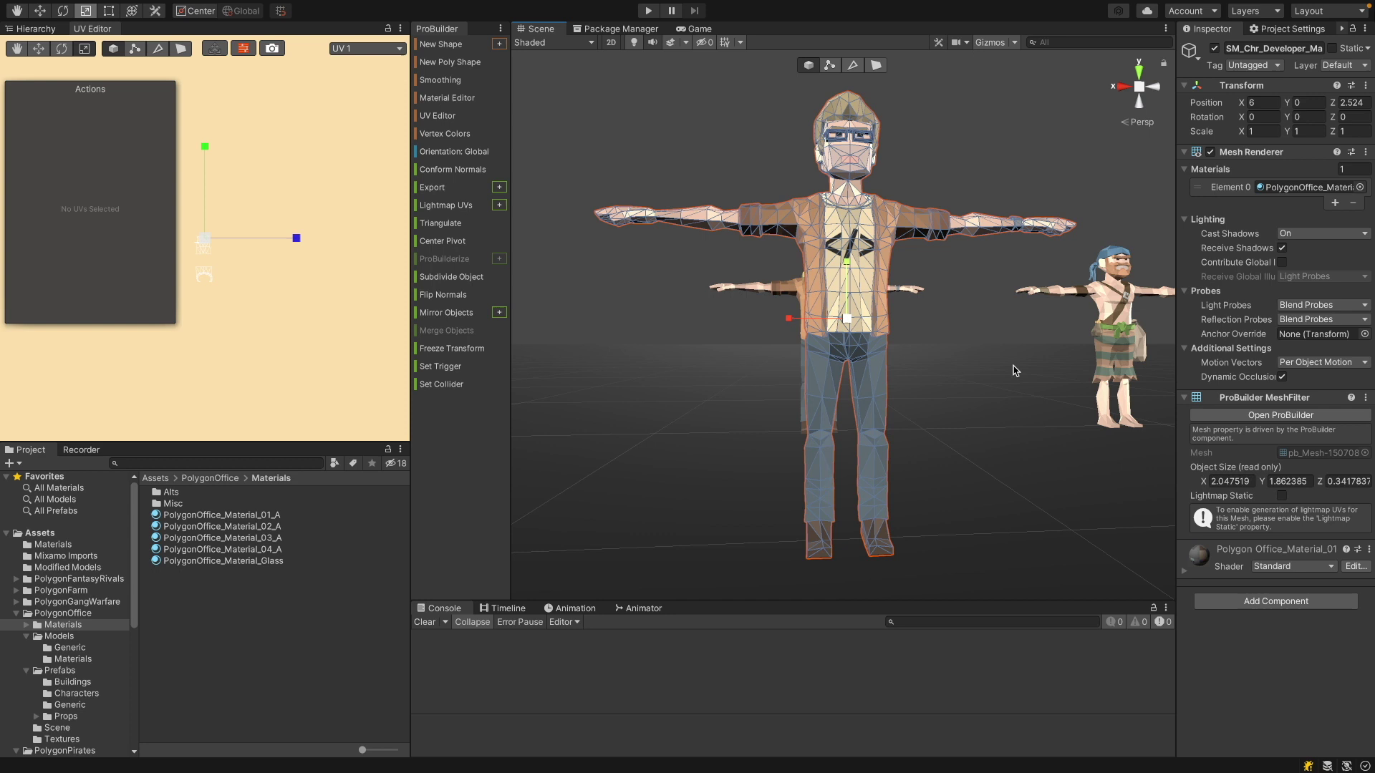
Switch ProBuilder to Face mode with Select Hidden on and box-select the leg faces
left_click(876, 65)
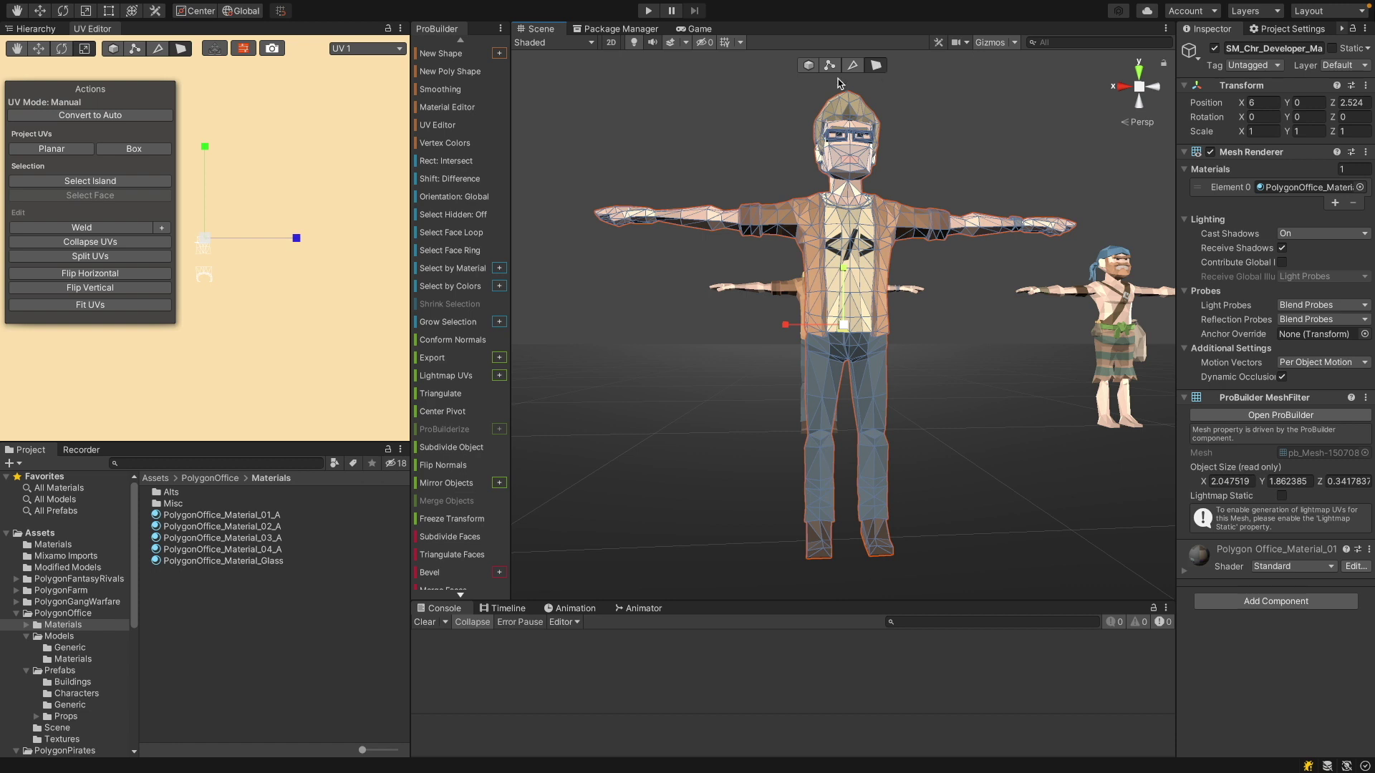
left_click(486, 218)
left_click_drag(767, 364, 935, 591)
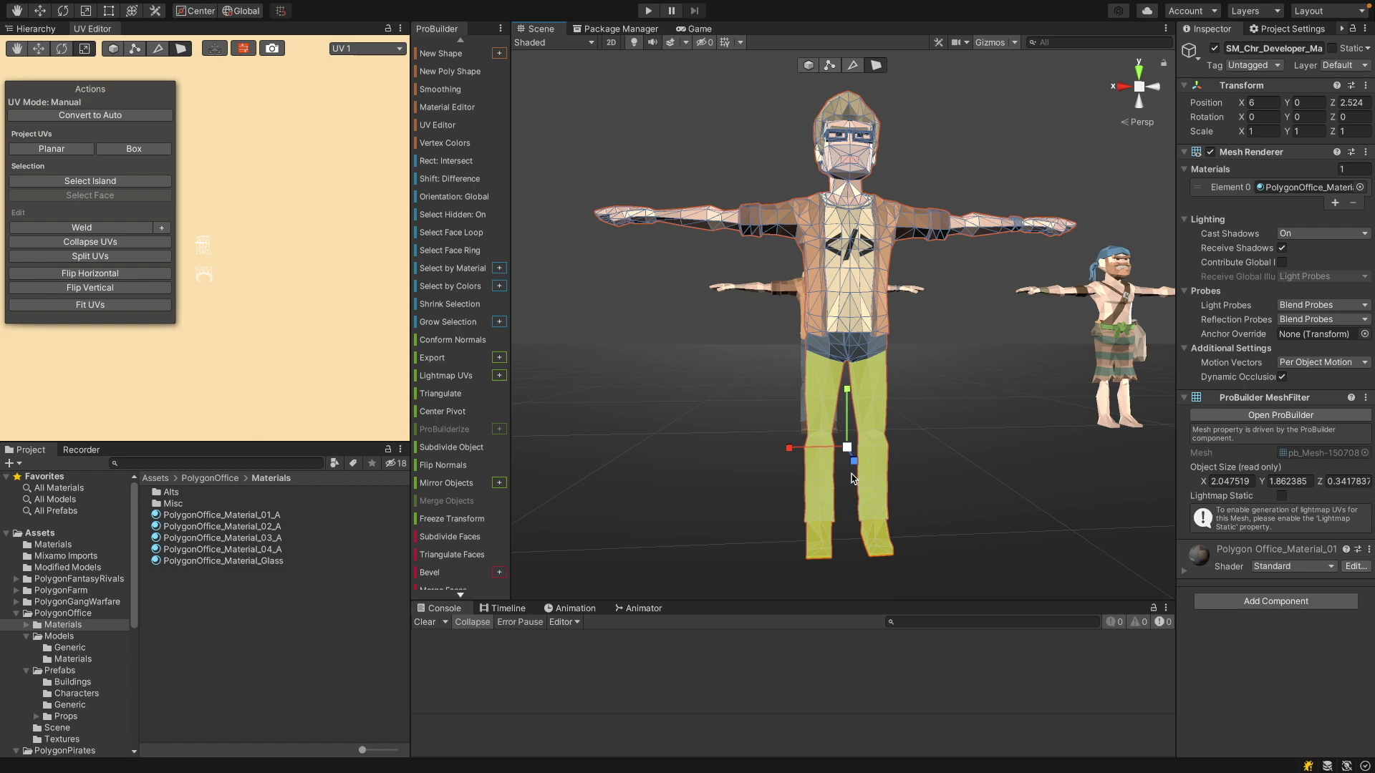
left_click_drag(749, 402, 547, 118, "alt")
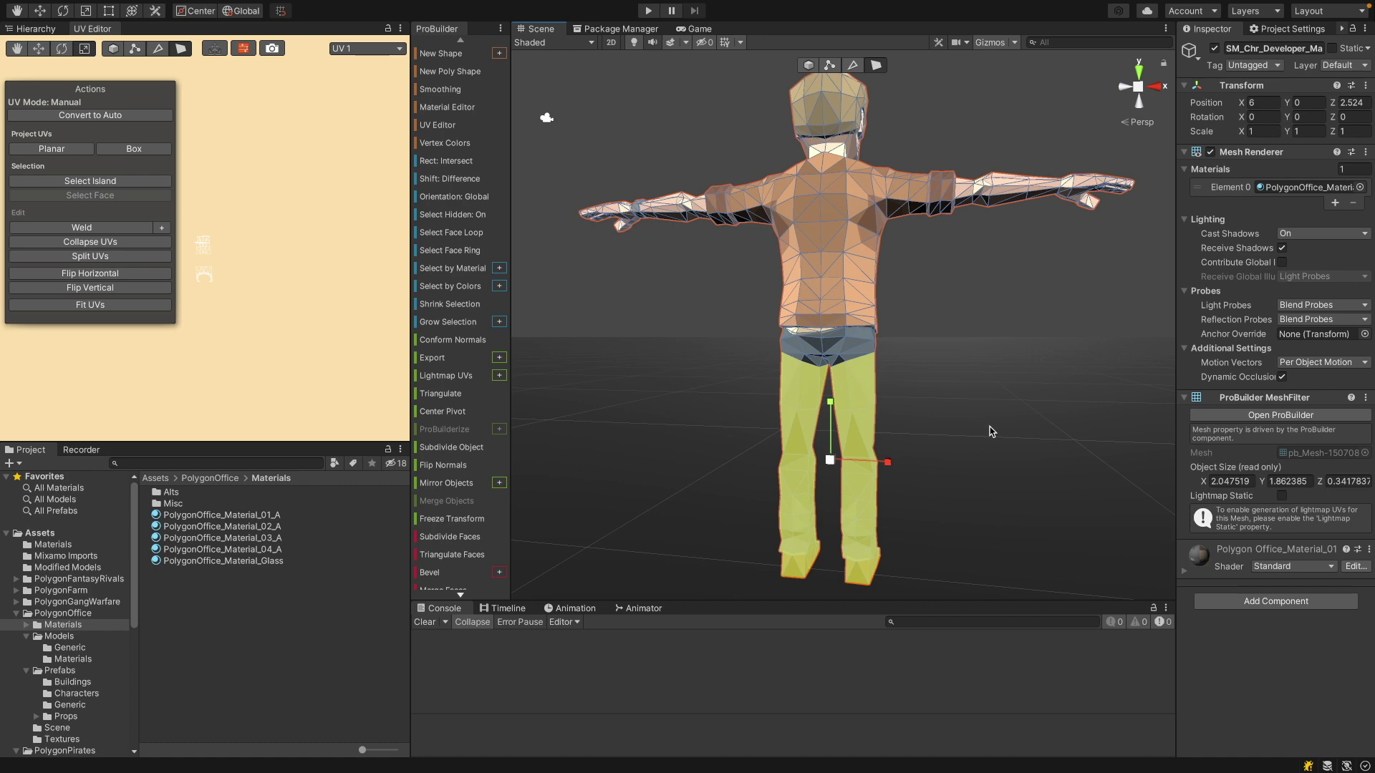
left_click_drag(991, 431, 850, 420, "alt")
Select every face of the developer mesh, raise it along Y, then deselect
double_click(841, 284)
scroll(840, 285, "down", 1)
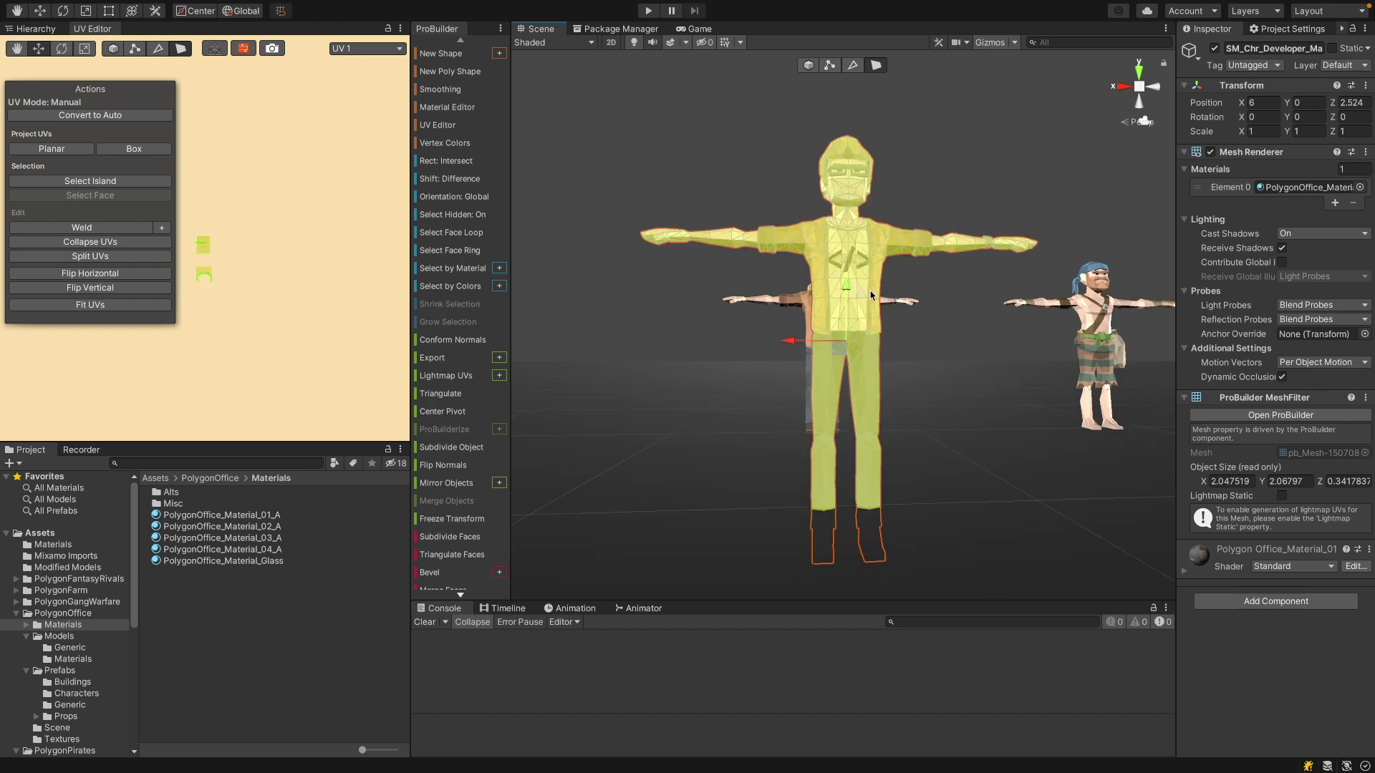
left_click_drag(847, 290, 847, 243)
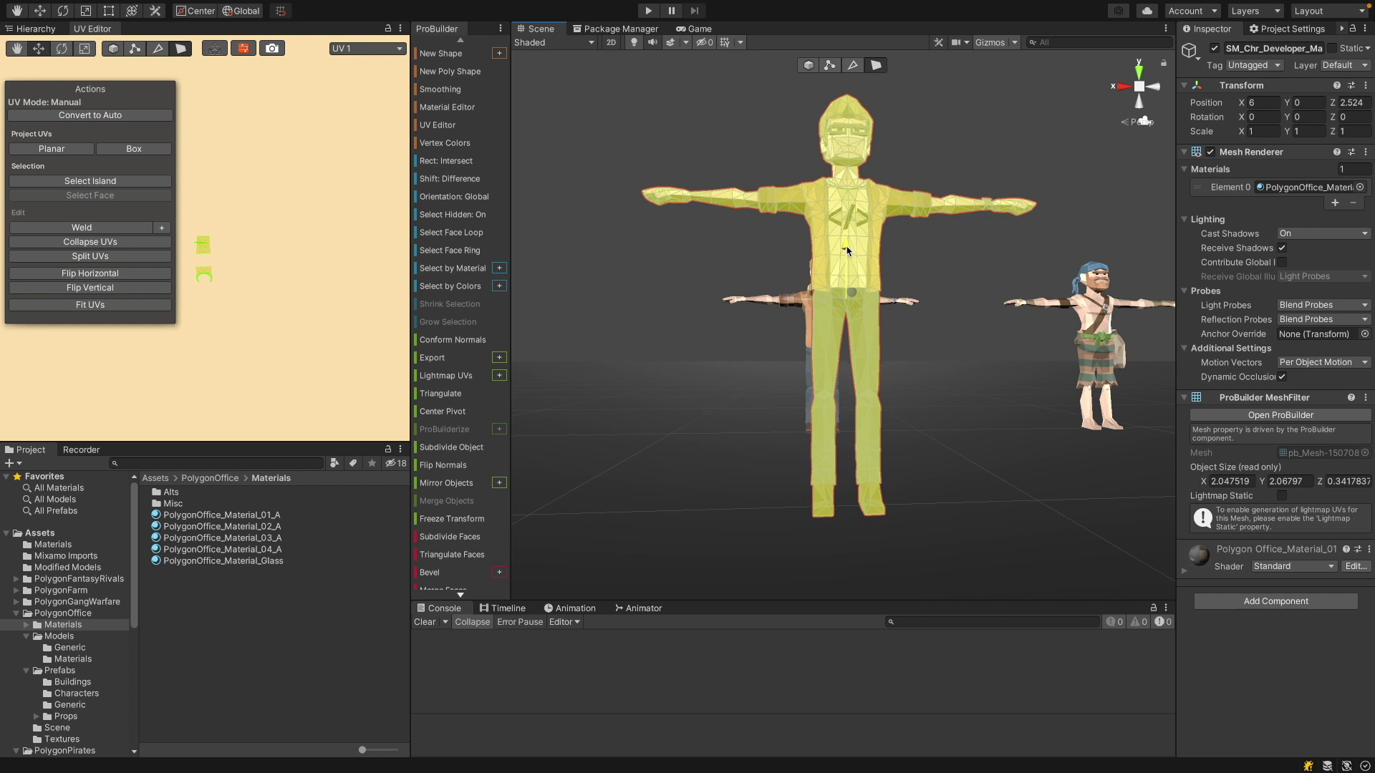
left_click_drag(922, 450, 906, 488, "alt")
left_click(906, 488)
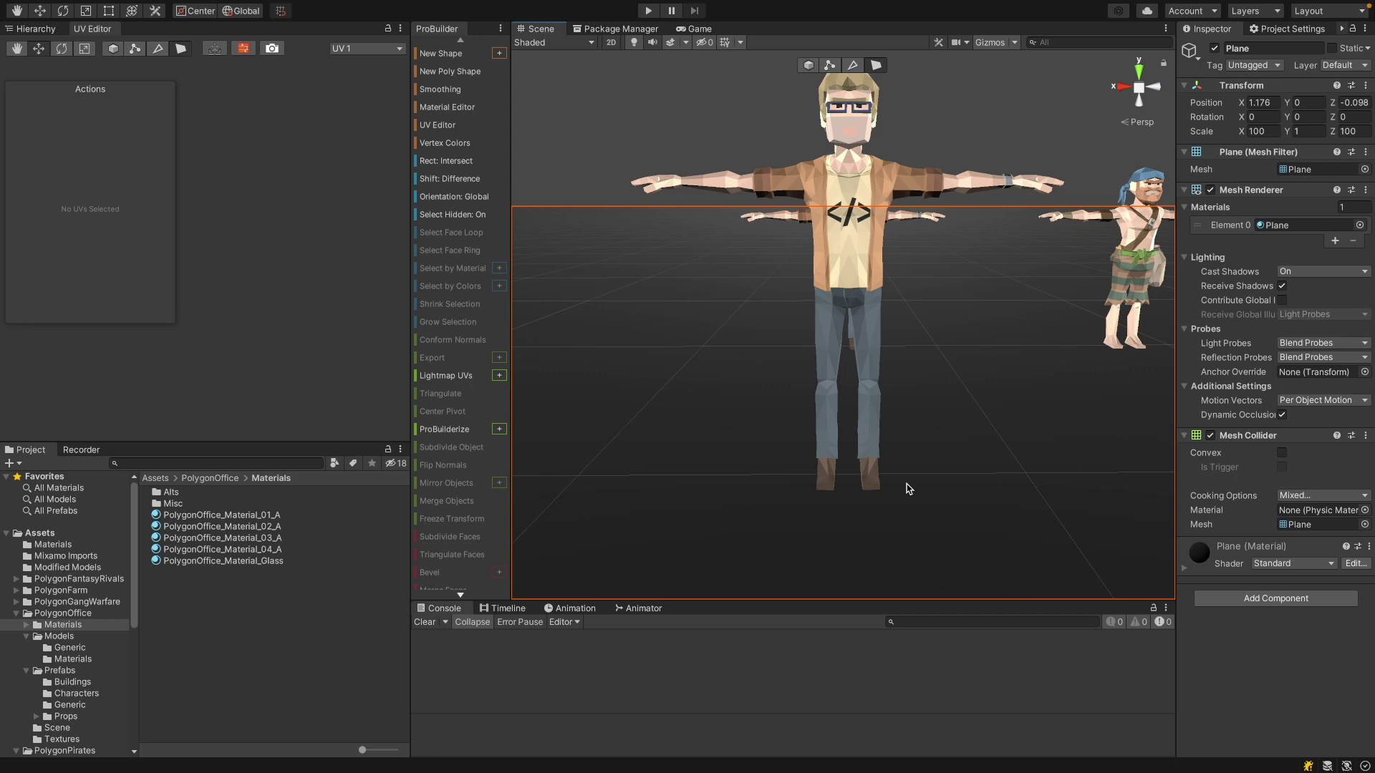
Export SM_Chr_Developer_Male_01 as Obj with Export Quads turned off
key("ctrl+4")
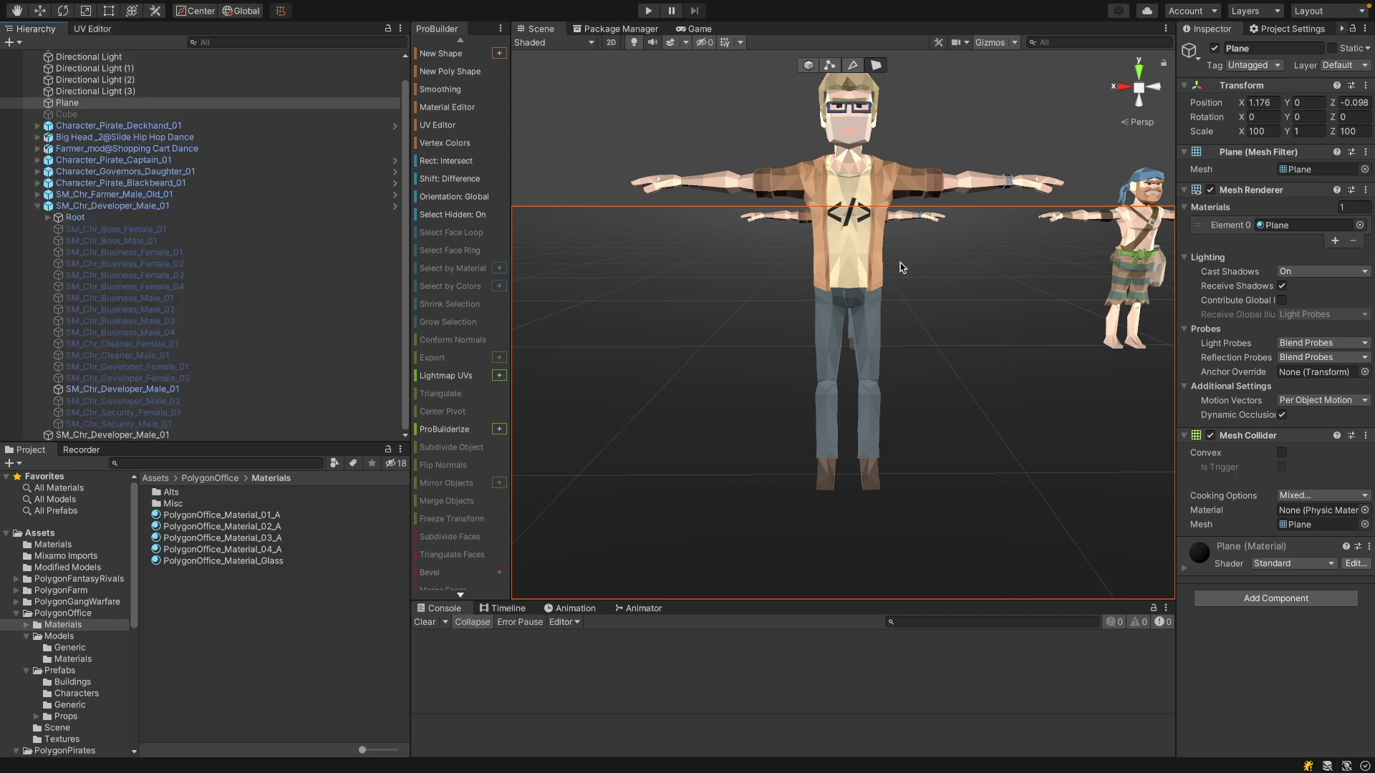
key("w")
left_click(874, 258)
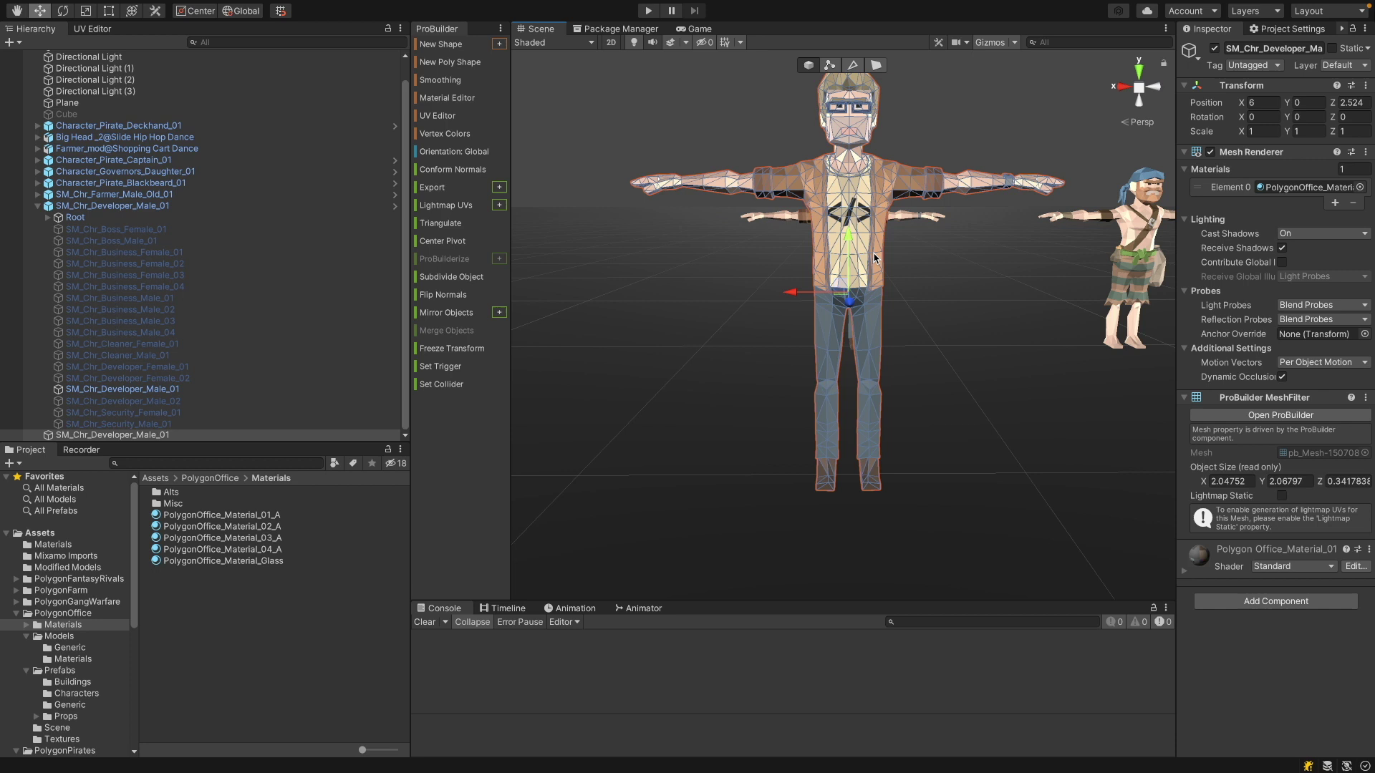
left_click(500, 187)
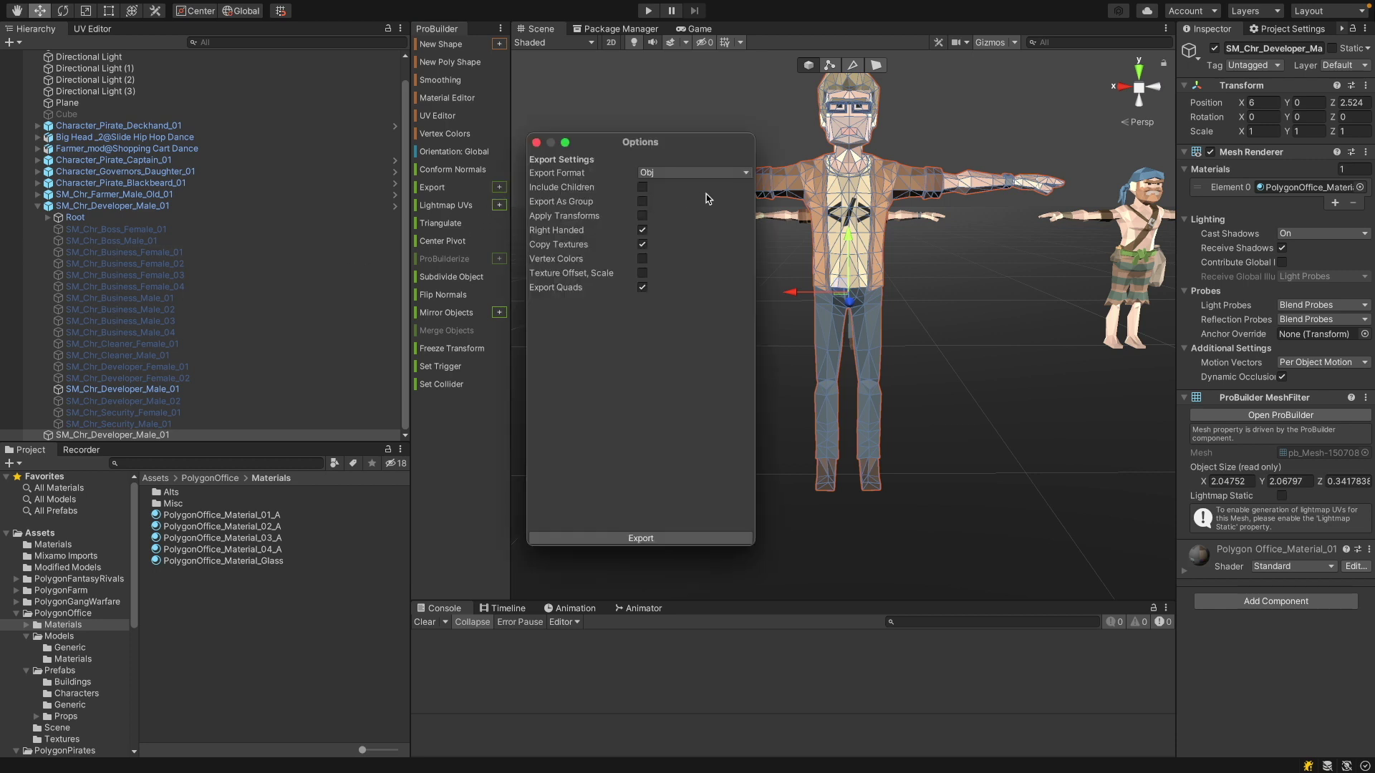
left_click(668, 174)
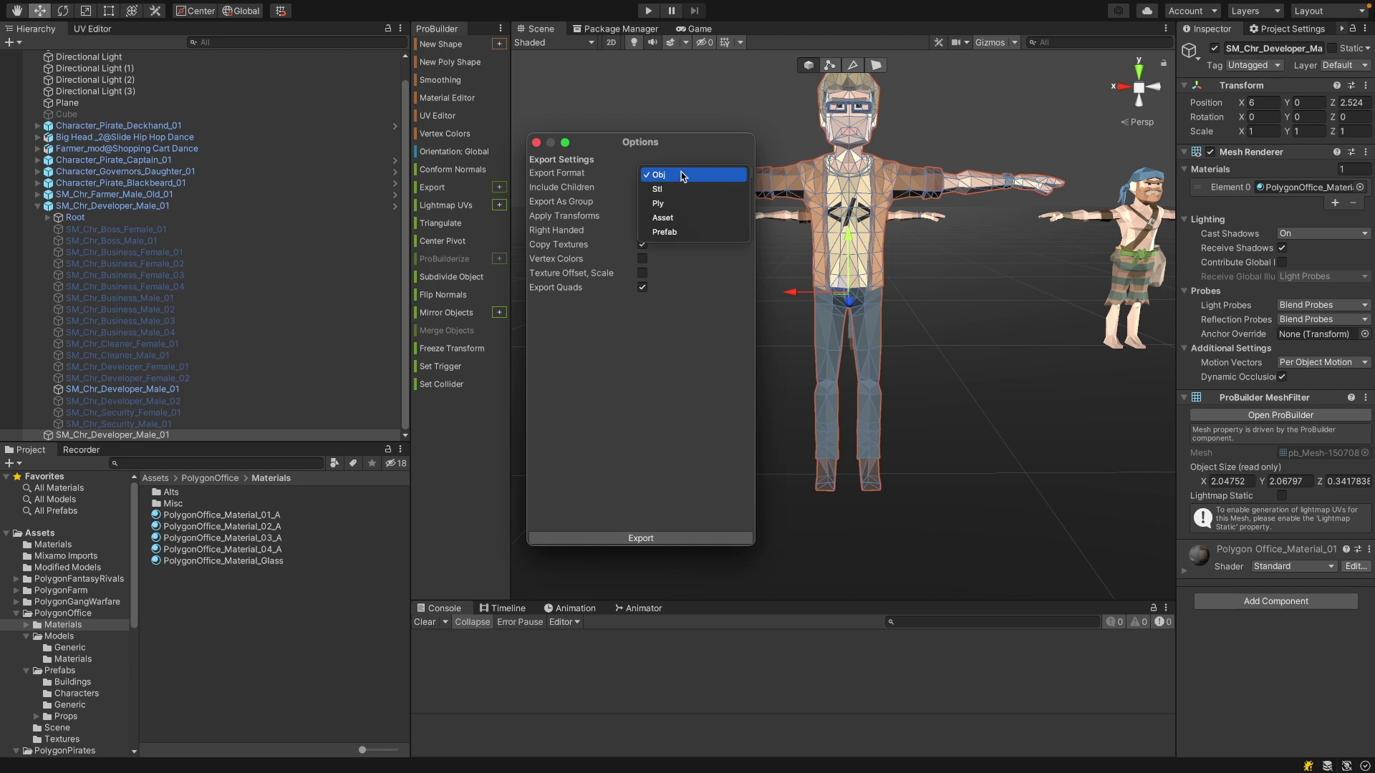
left_click(691, 147)
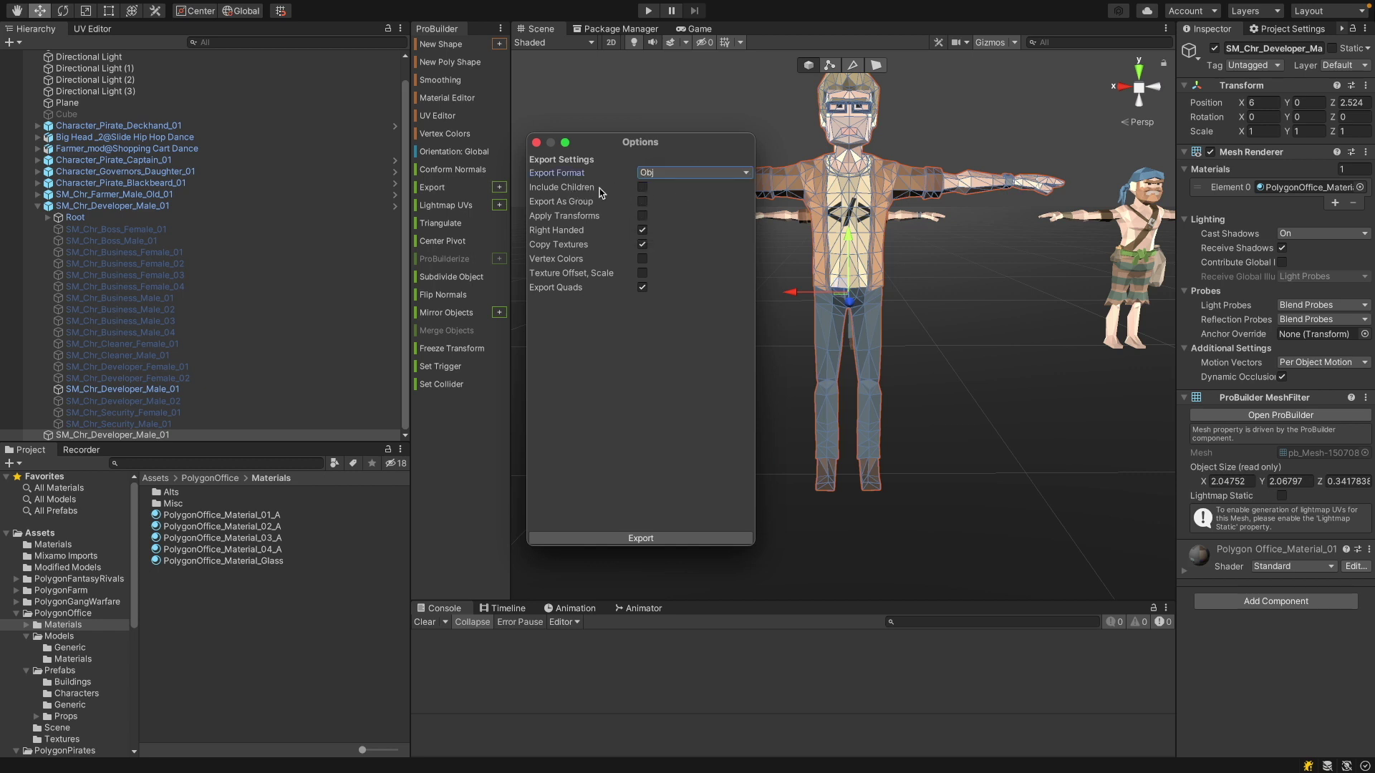
left_click(669, 290)
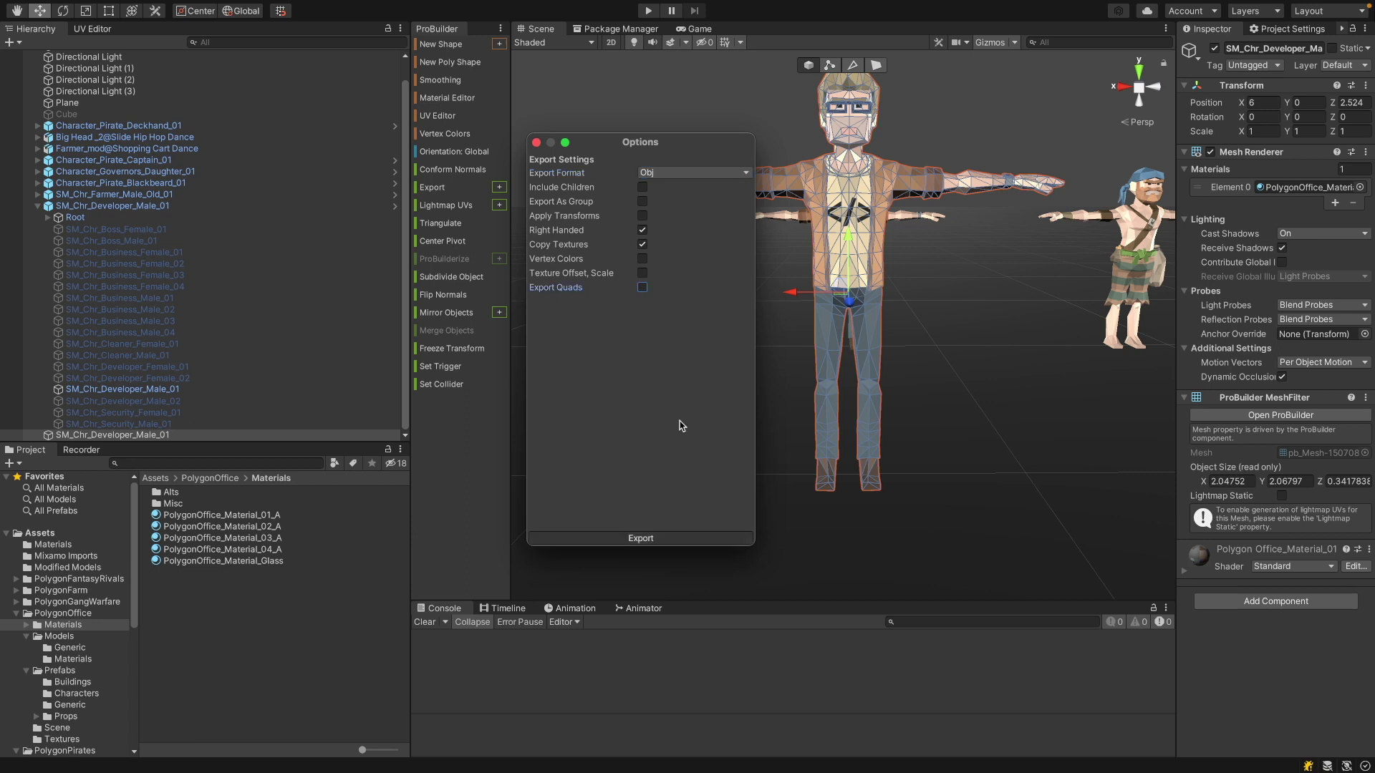
key("Return")
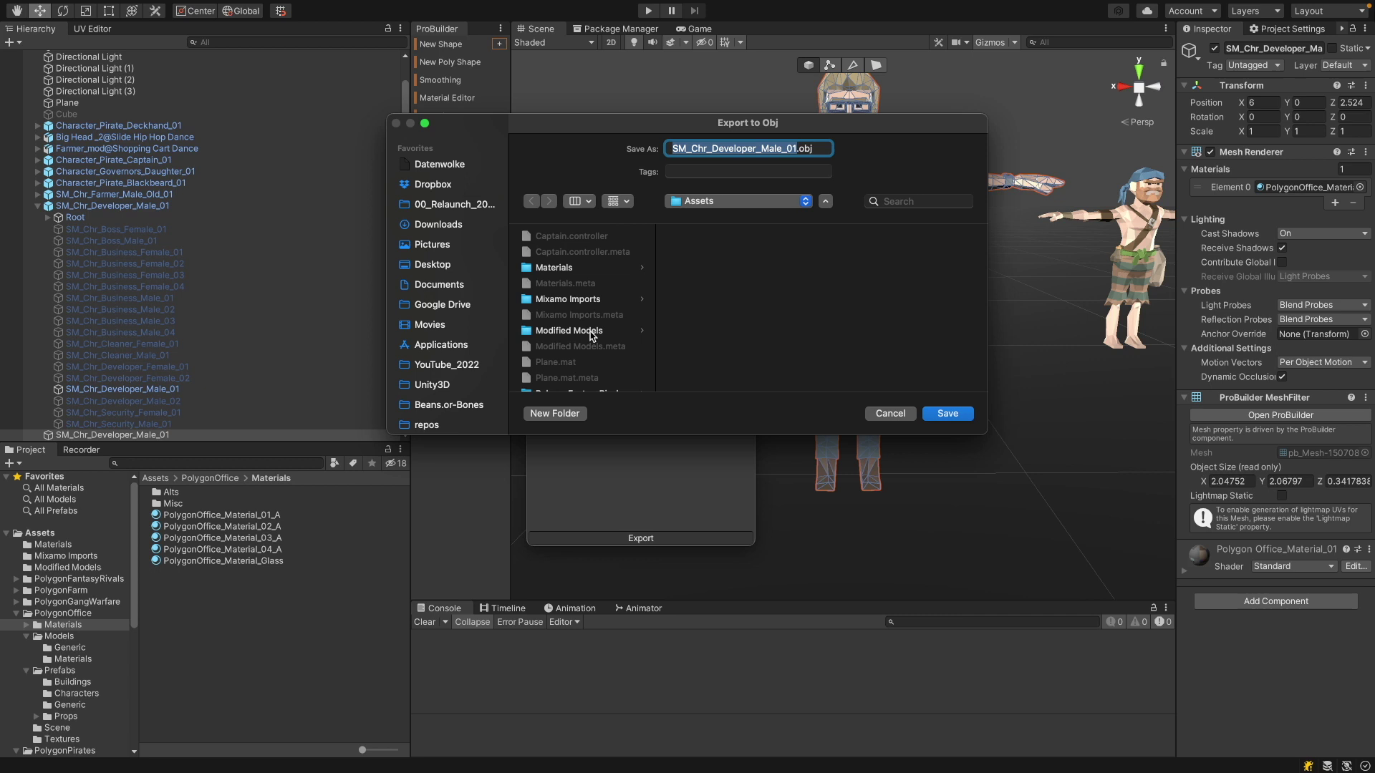
Choose the Modified Models folder, name the file Developer_modified and save the OBJ
left_click(591, 332)
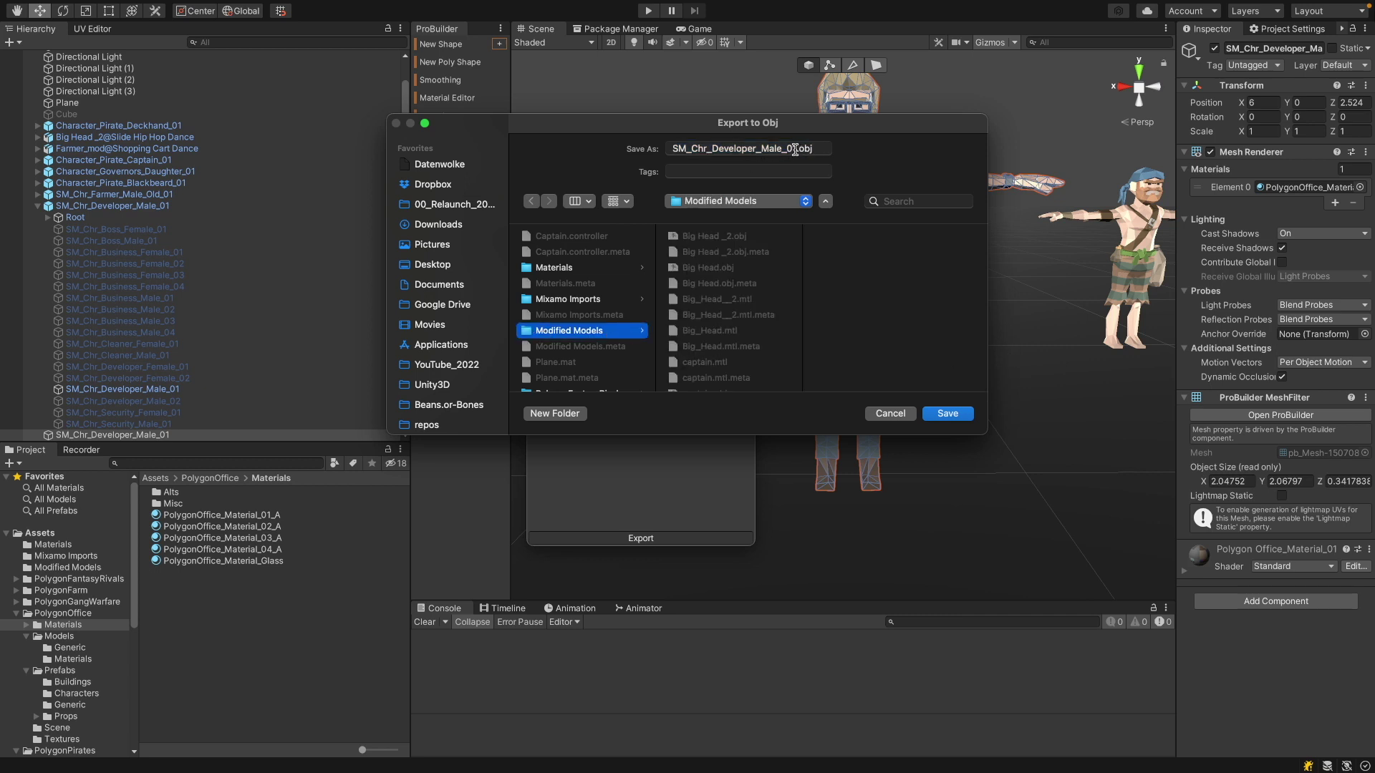
left_click_drag(796, 149, 632, 150)
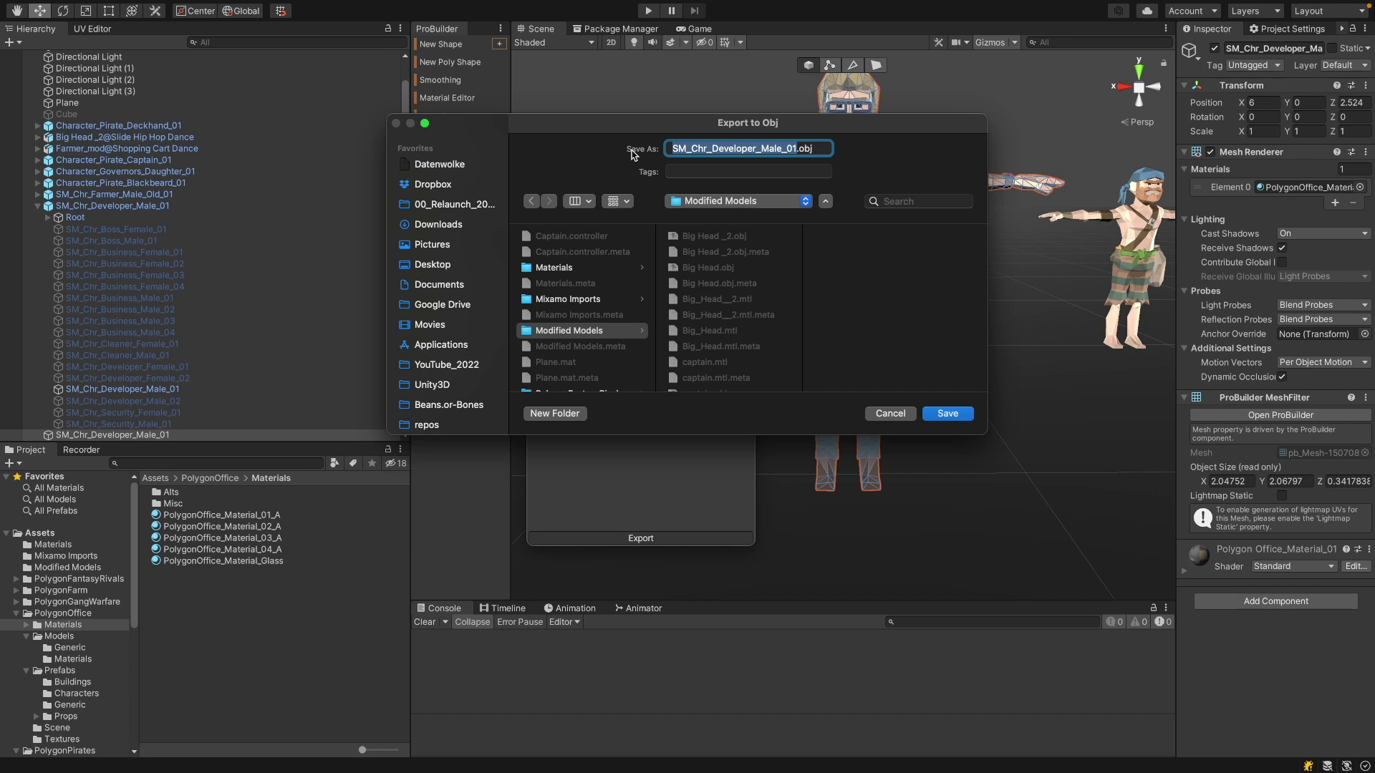
type("Deve")
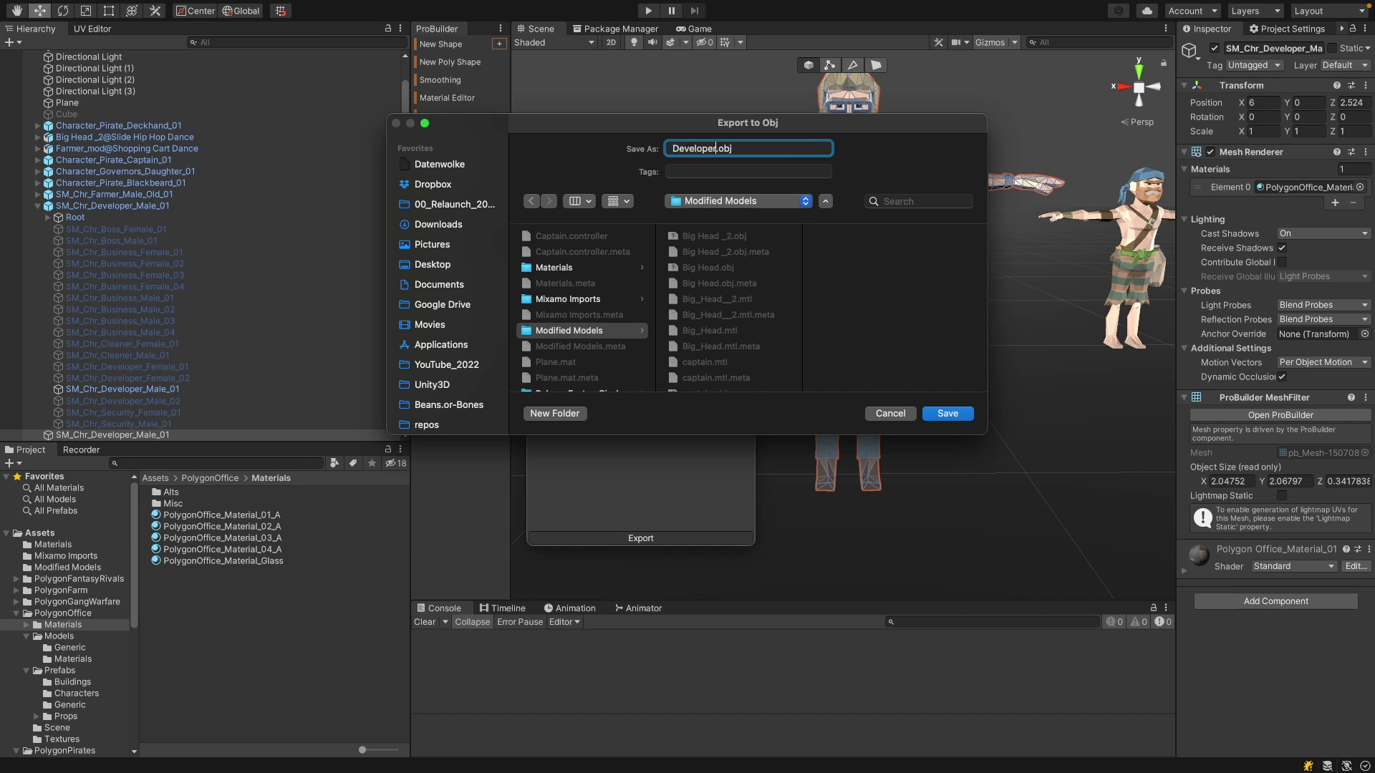
type("loper_modified")
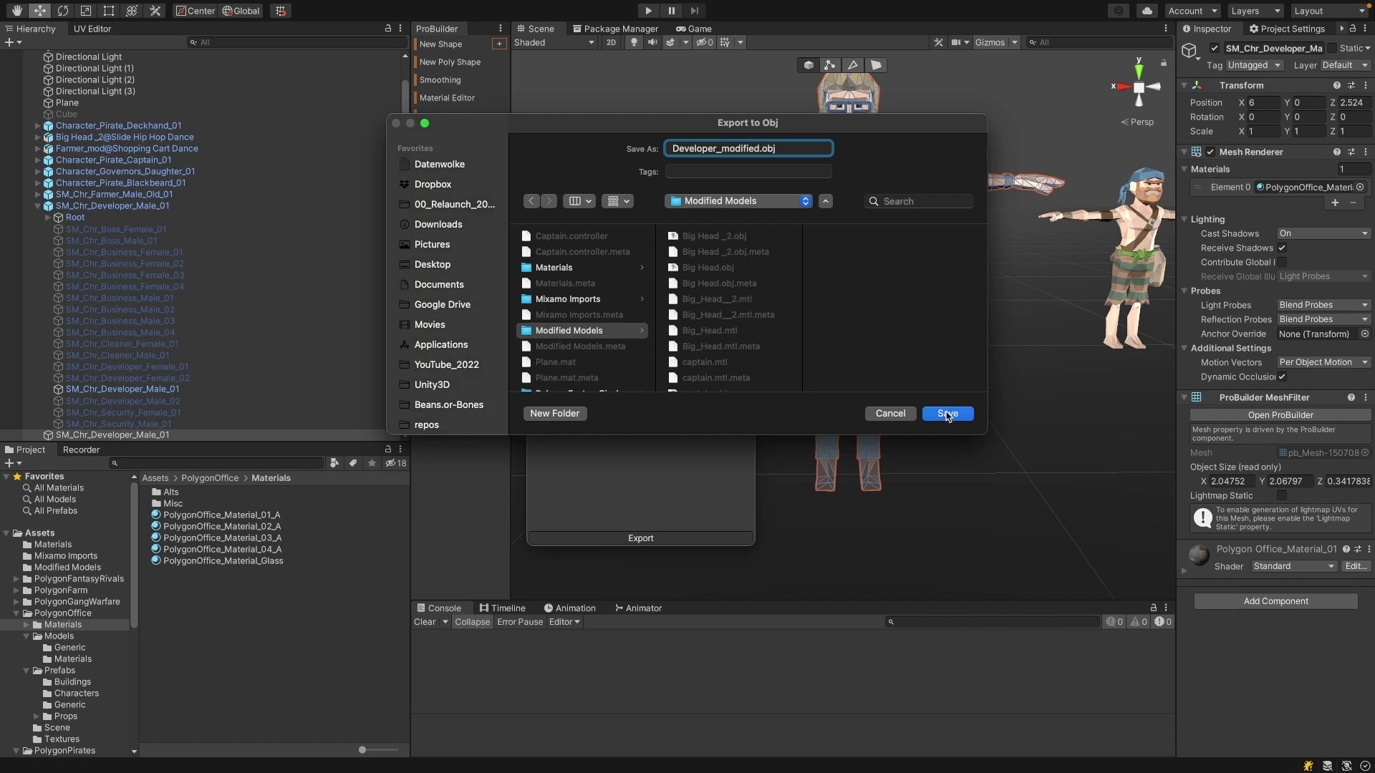
left_click(947, 414)
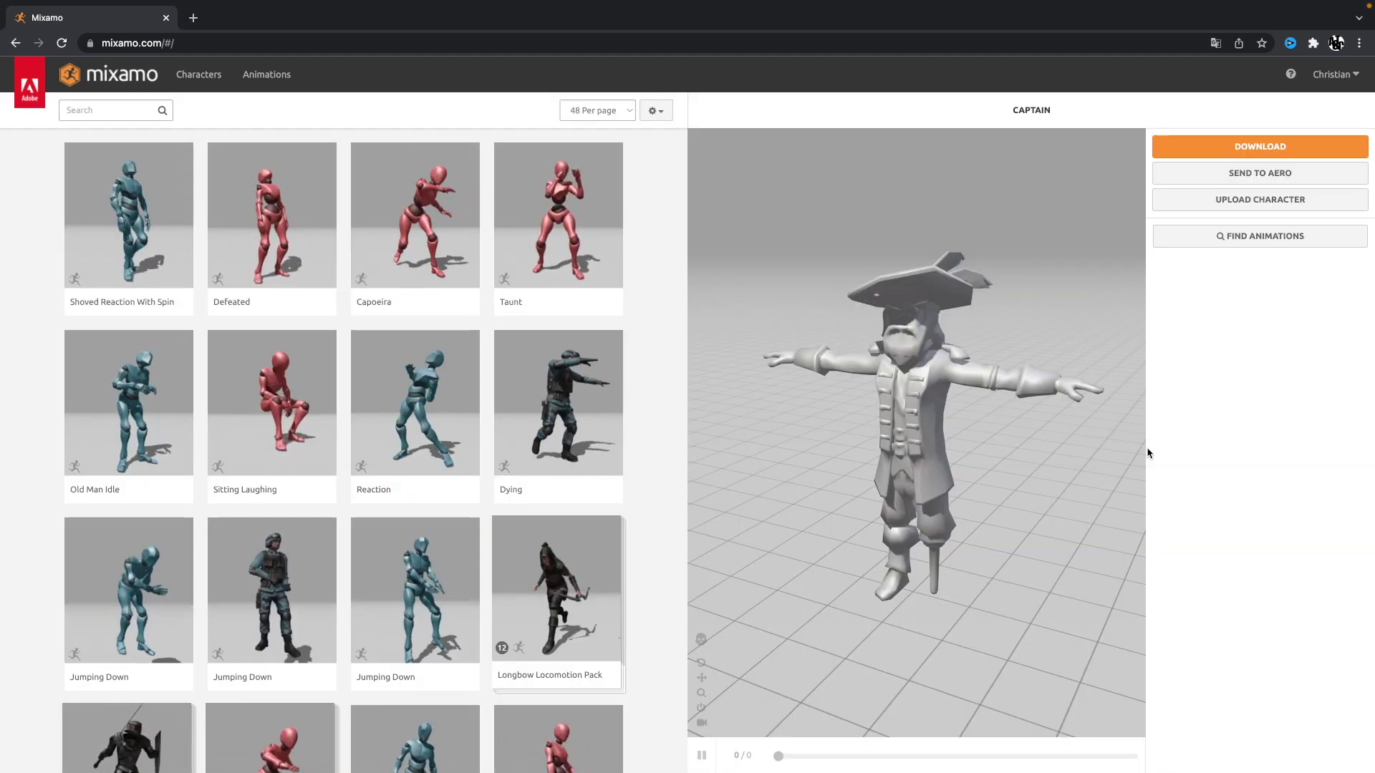
Upload Developer_modified.obj from Modified Models as a new Mixamo character
left_click(1242, 201)
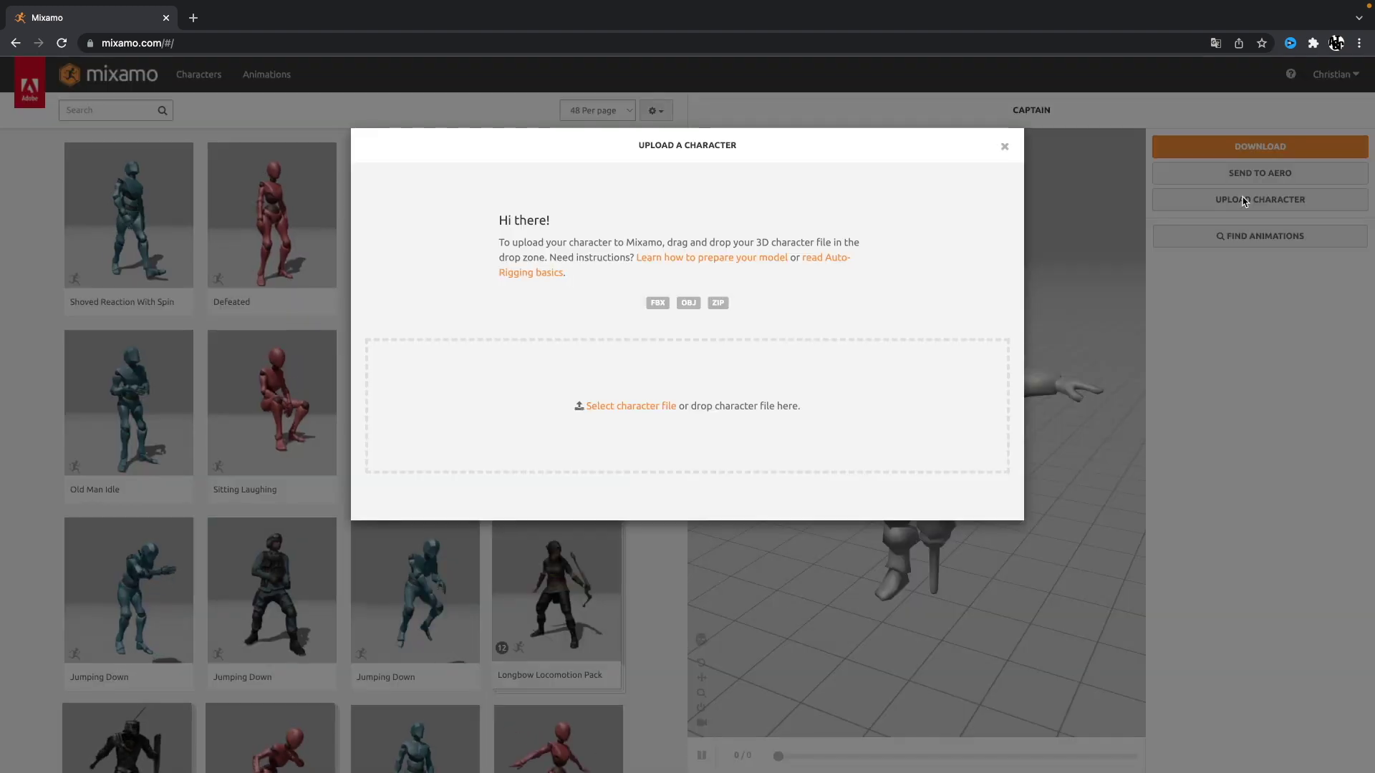
left_click(629, 406)
scroll(761, 412, "down", 2)
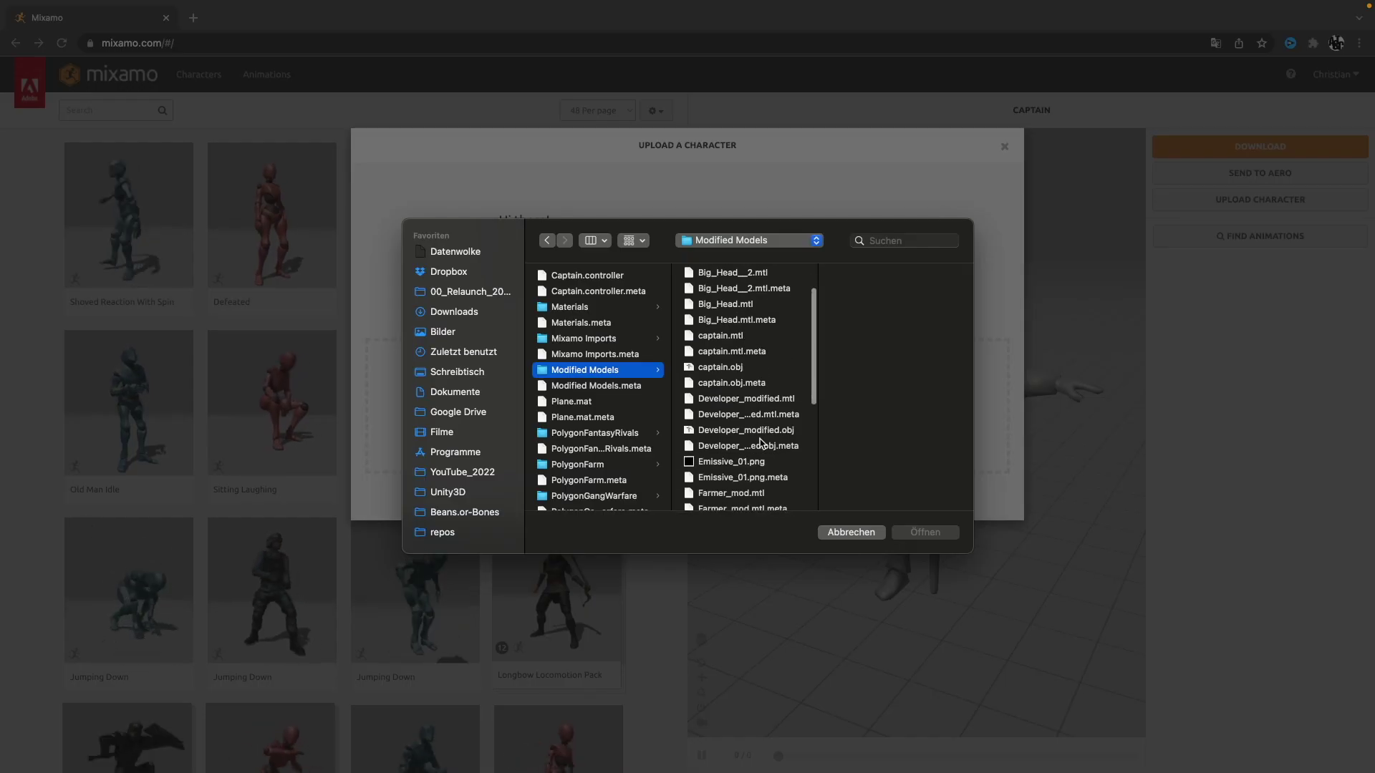
left_click(748, 432)
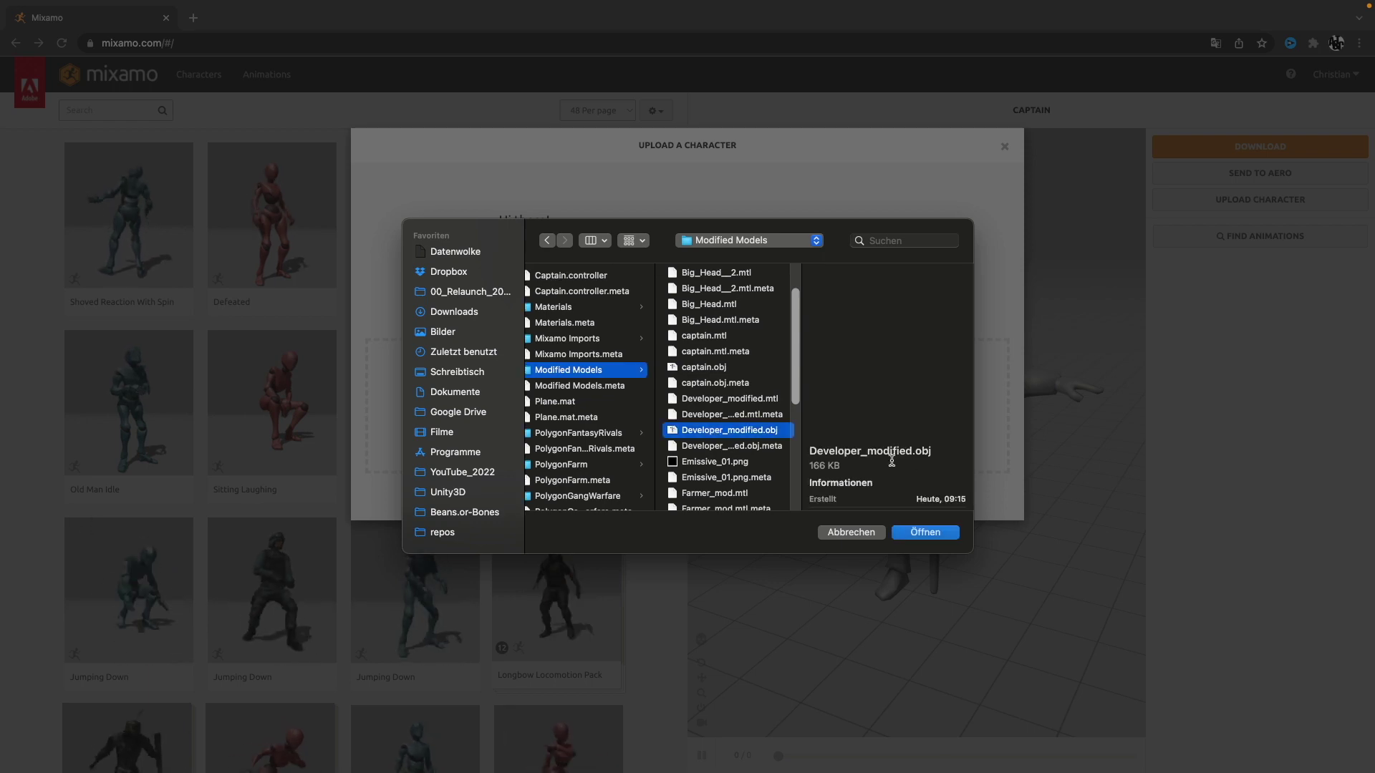
left_click(921, 536)
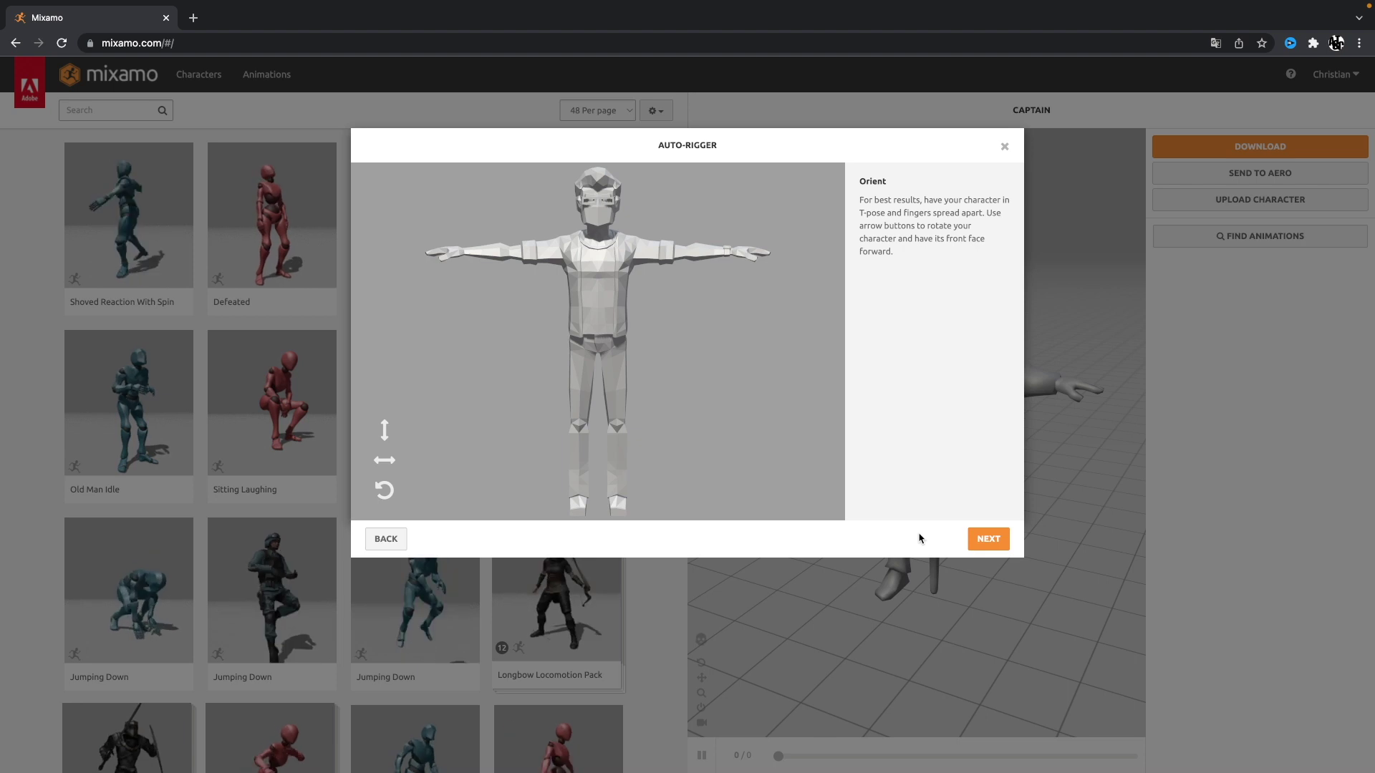
Place the chin, wrist, elbow, knee and groin markers on the developer model
left_click(990, 540)
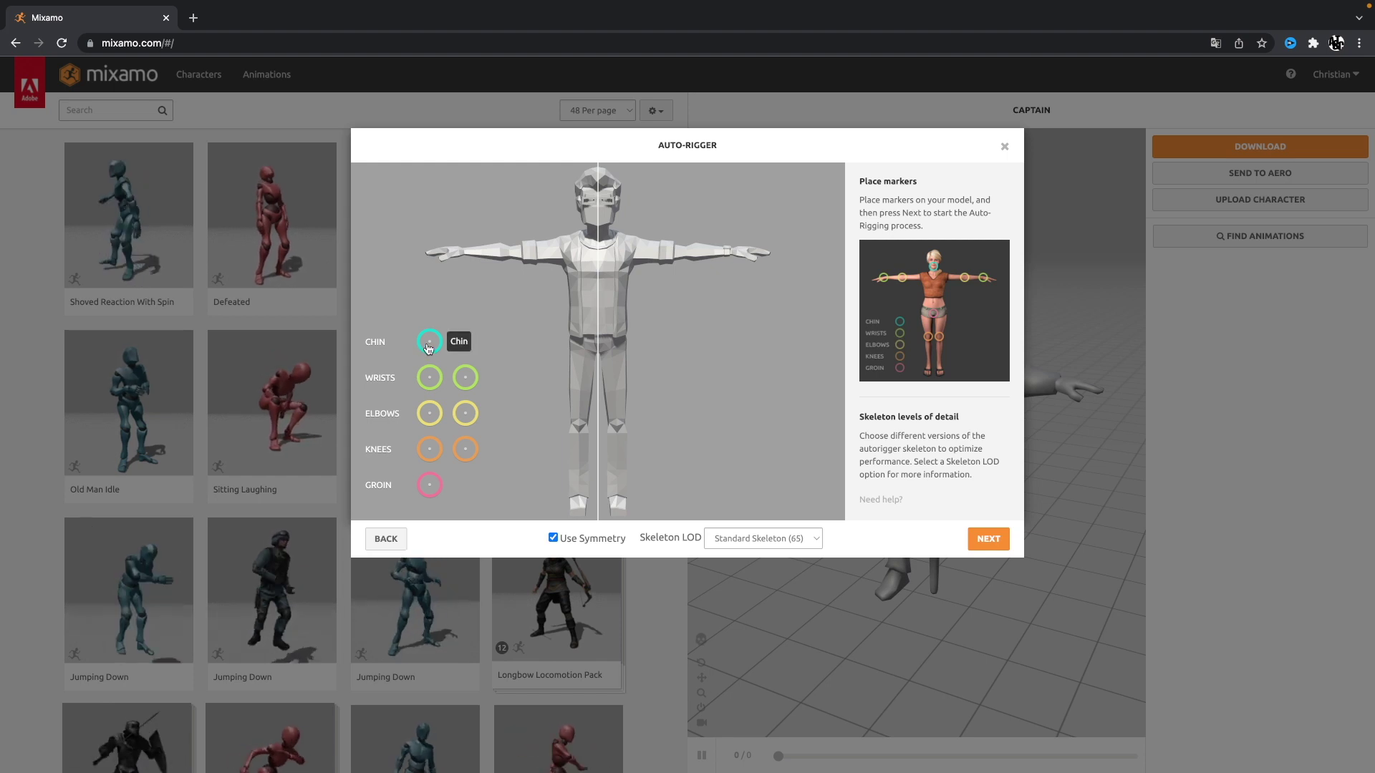
left_click_drag(429, 346, 600, 227)
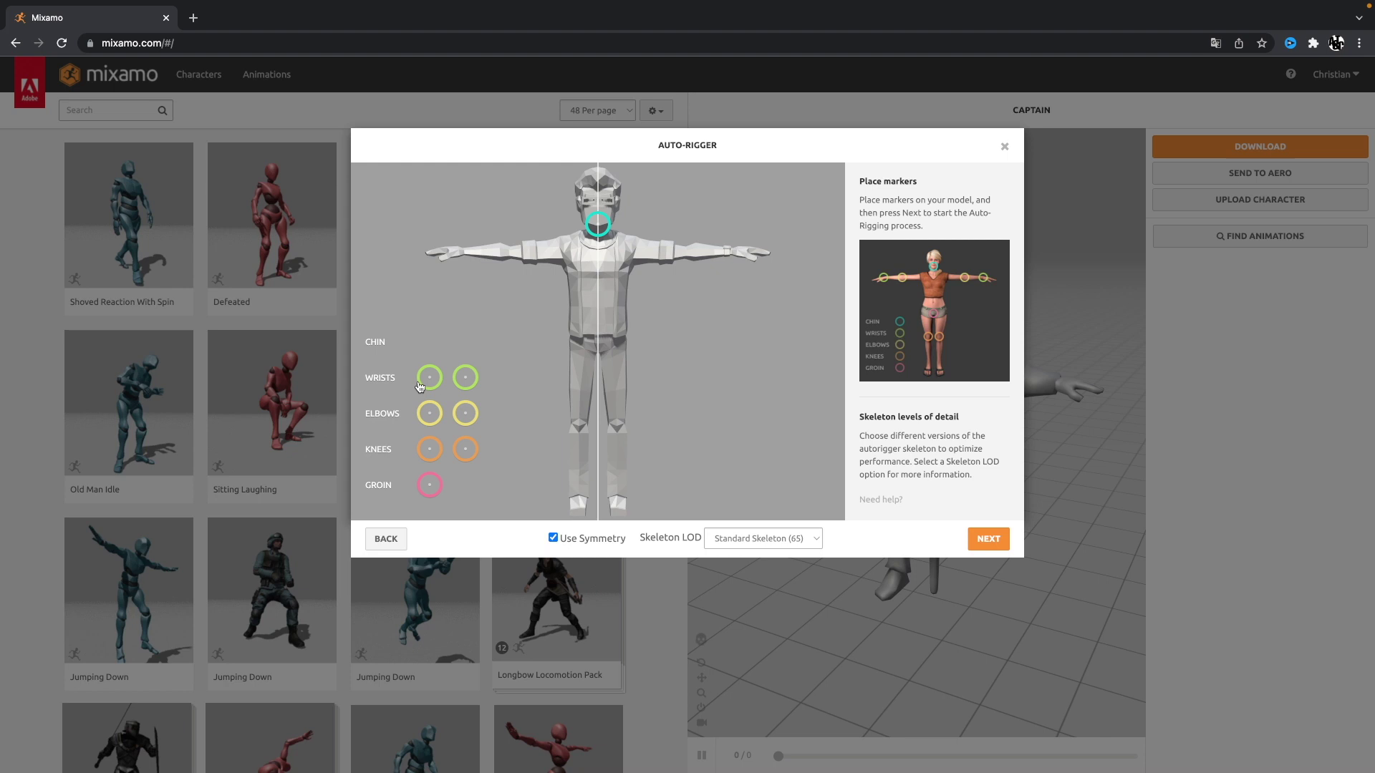
left_click_drag(433, 384, 466, 255)
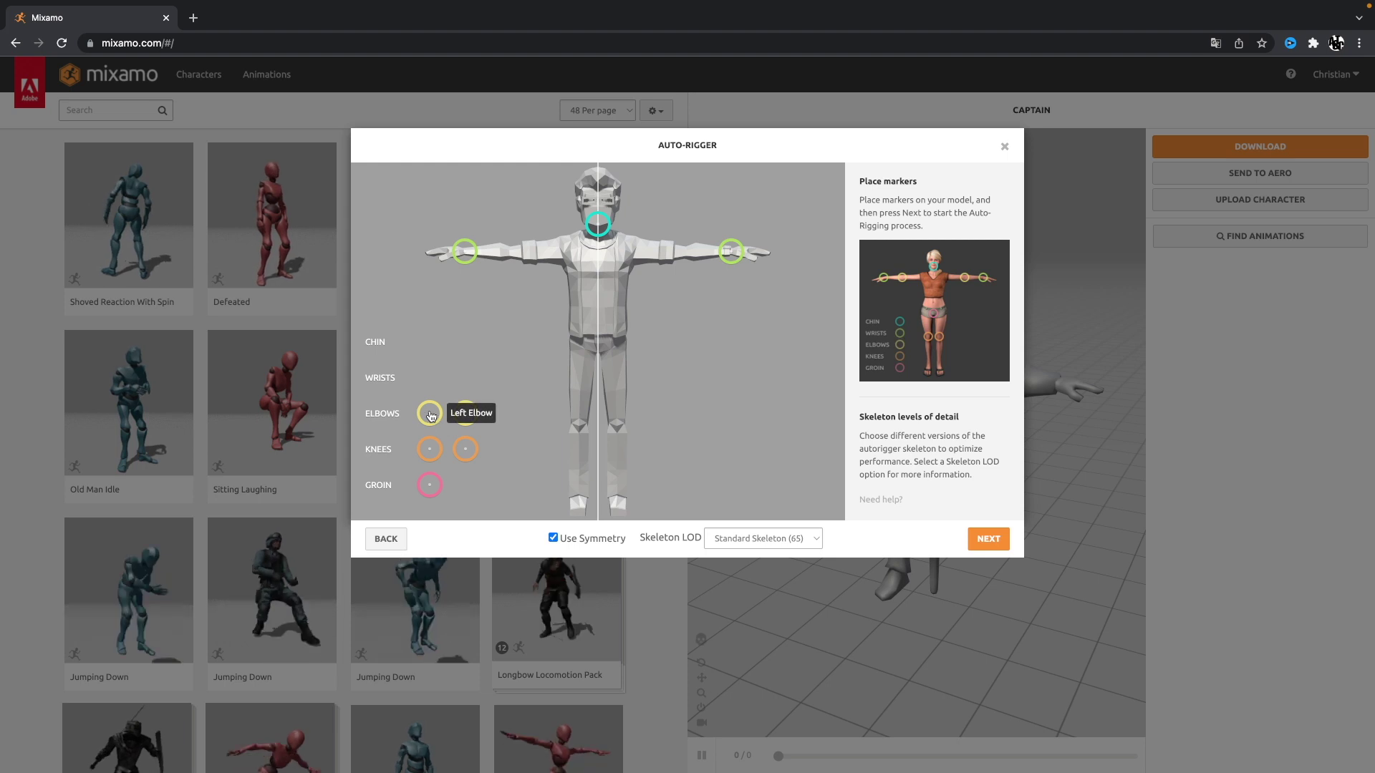
mouse_move(430, 416)
left_mouse_down()
mouse_move(475, 282)
mouse_move(510, 252)
left_mouse_up()
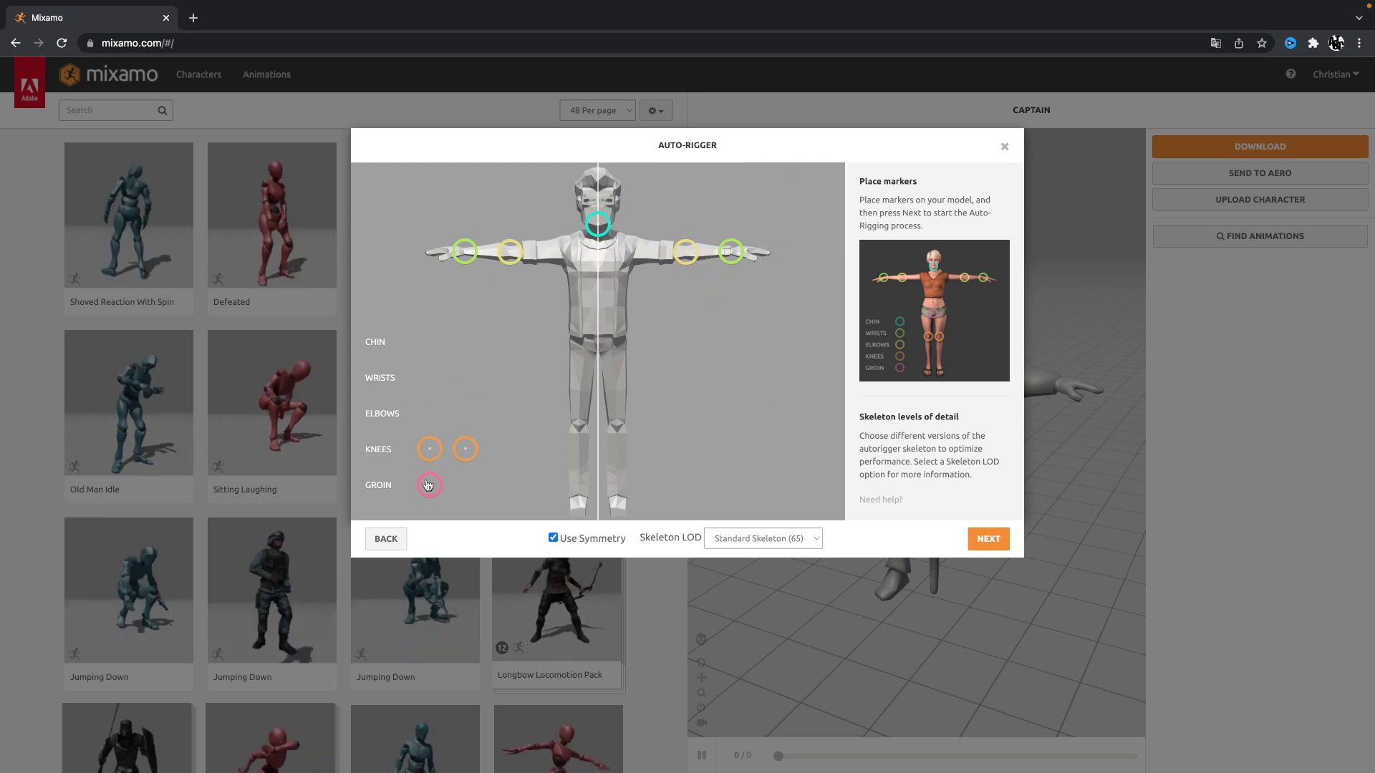
left_click_drag(429, 449, 580, 429)
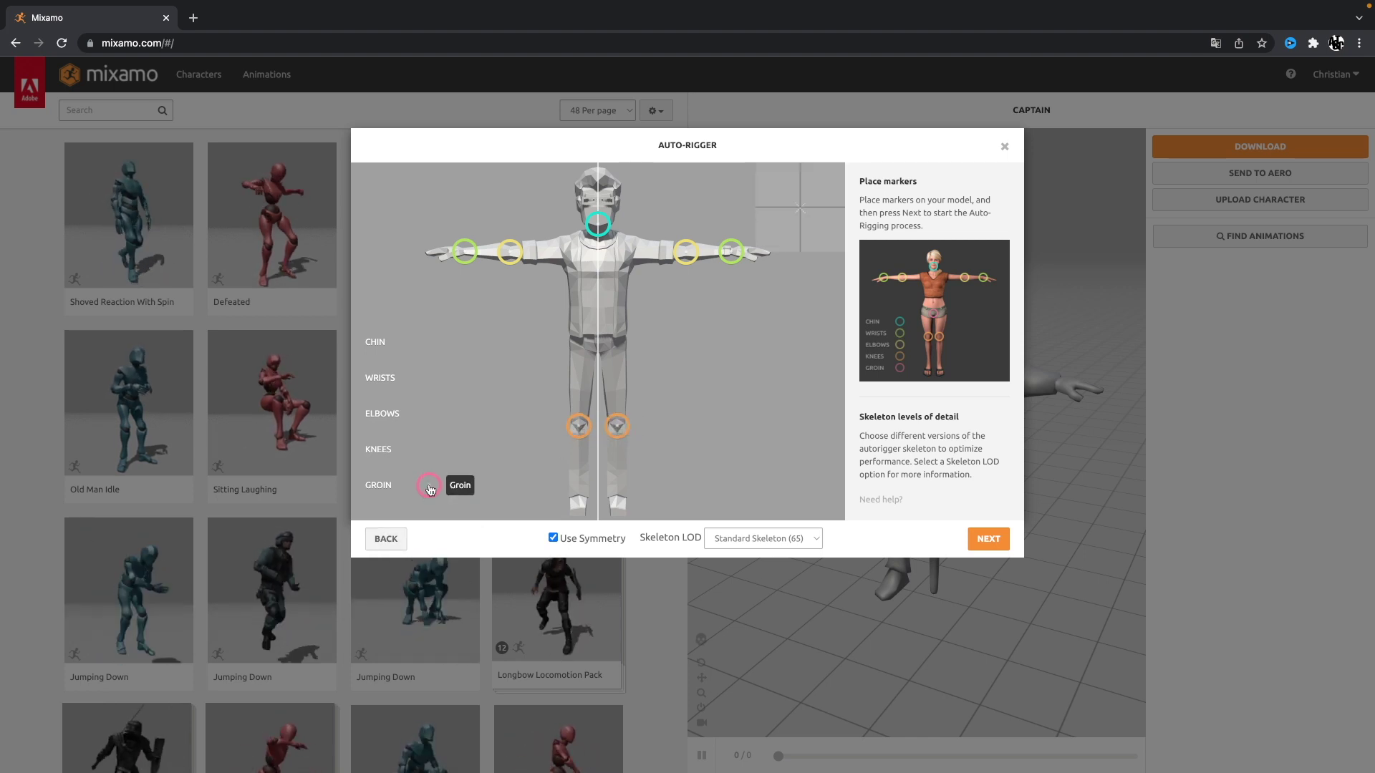
left_click_drag(430, 489, 598, 350)
Choose the 3 Chain Fingers (49) skeleton and start auto-rigging
left_click(759, 538)
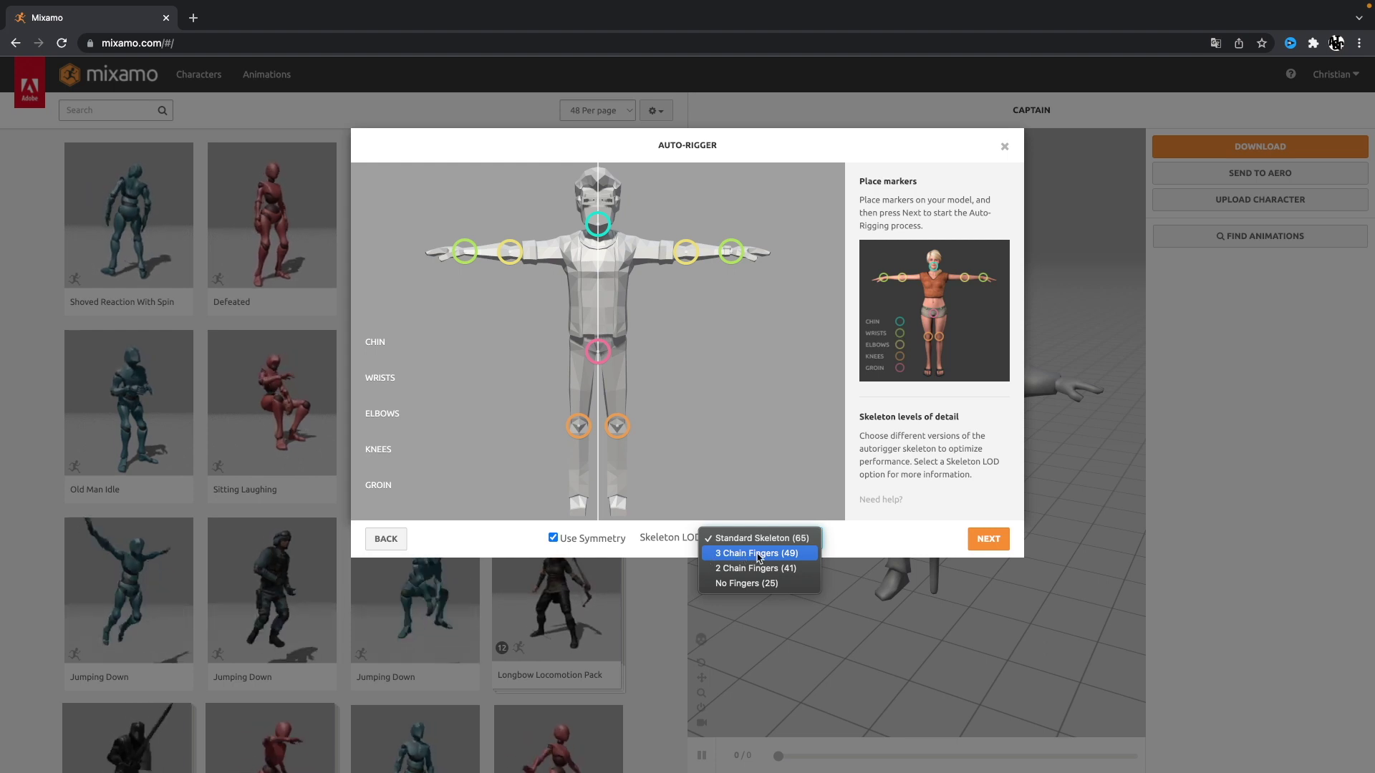
left_click(808, 555)
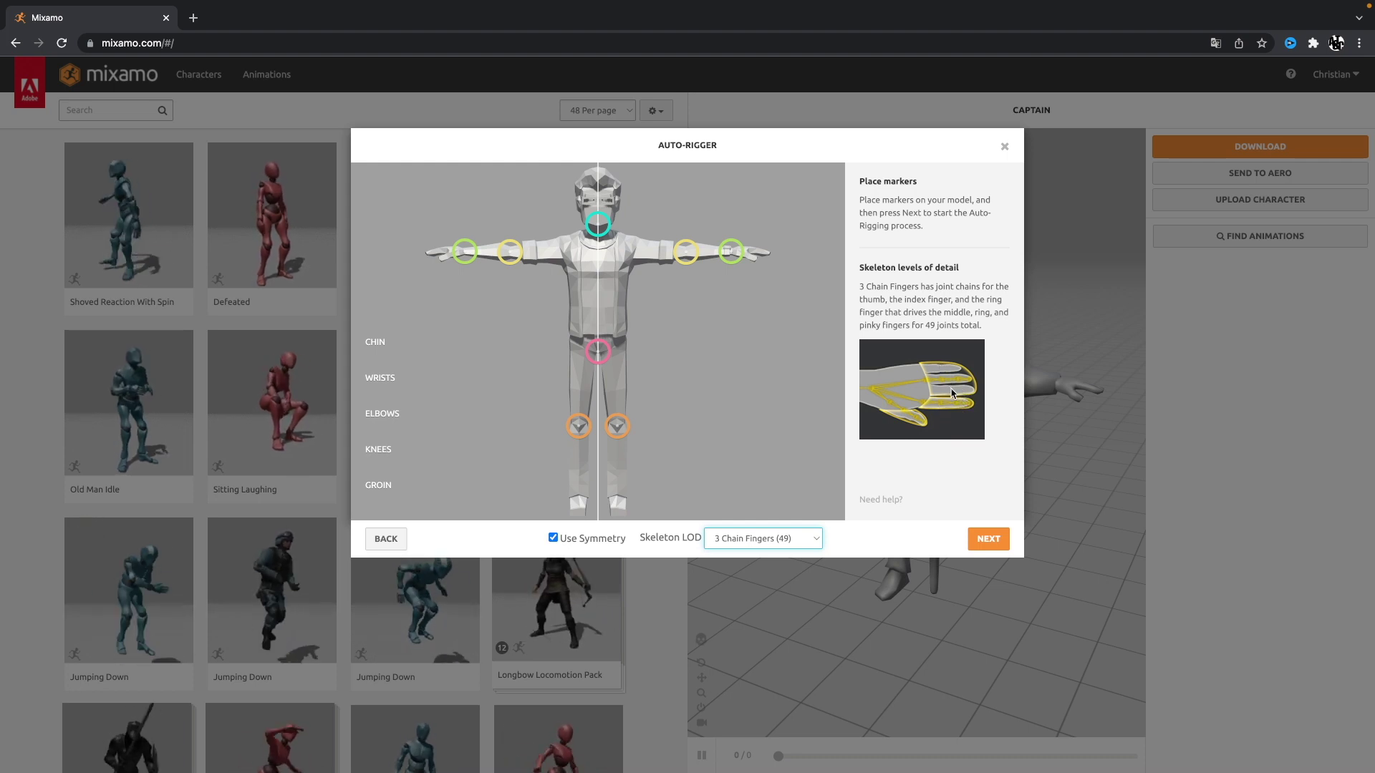
left_click(988, 539)
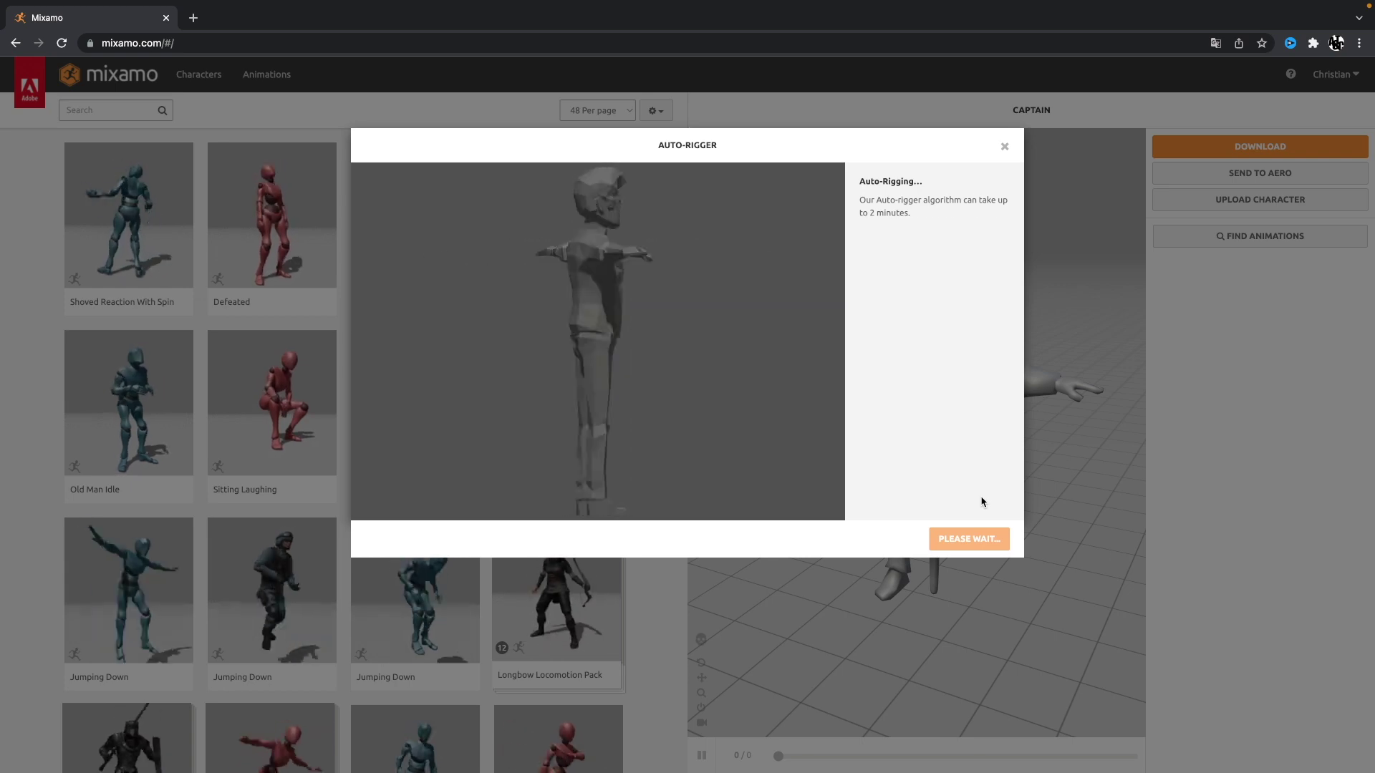
Accept the rigged character and download it as FBX for Unity in T-pose
left_click(990, 541)
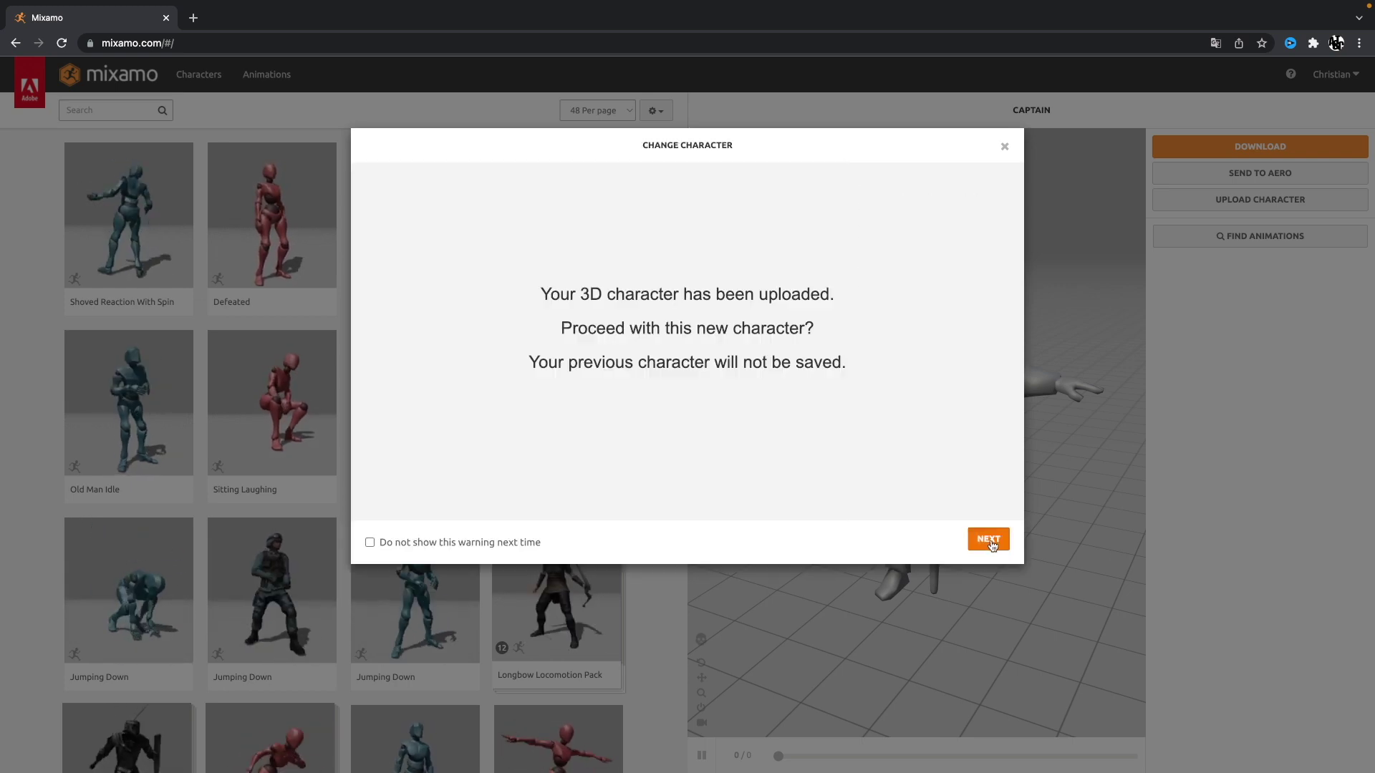
left_click(989, 540)
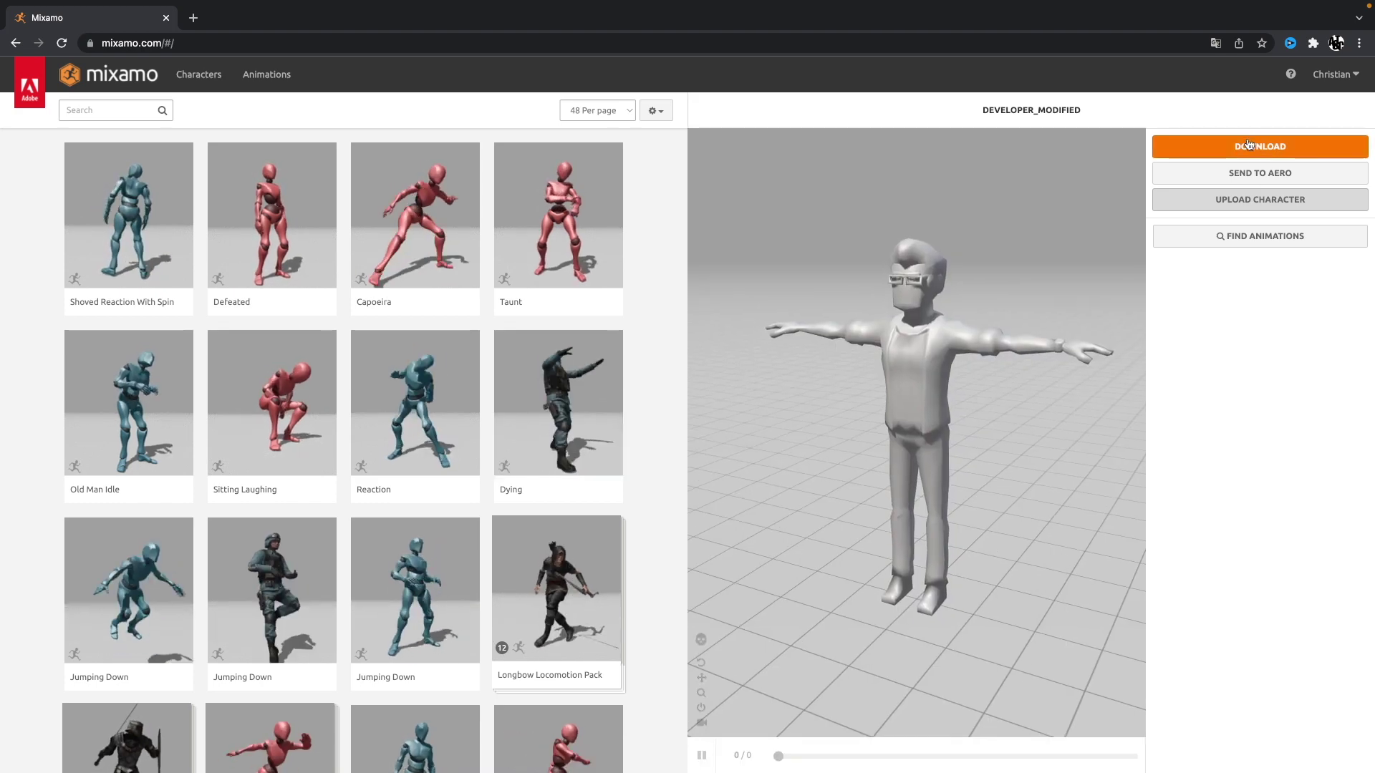
left_click(1278, 146)
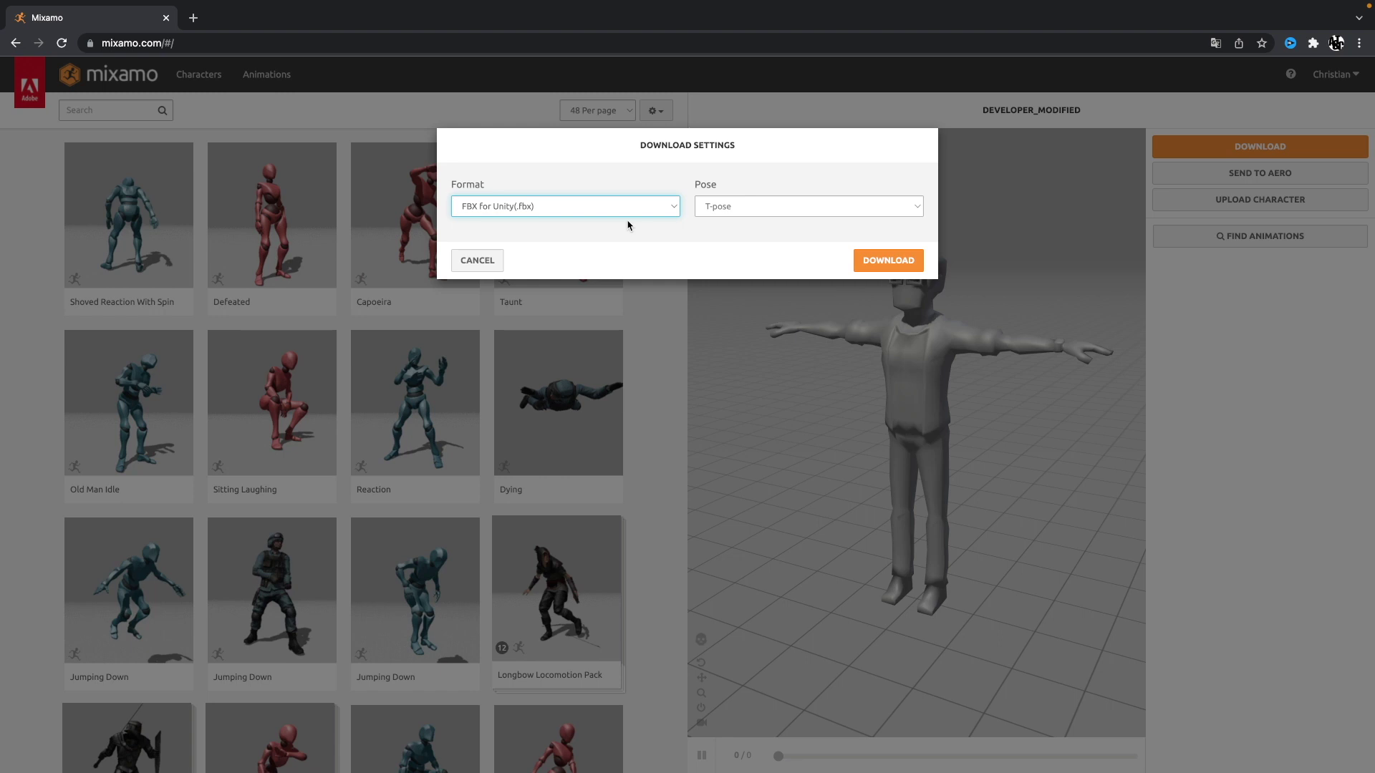
left_click(916, 208)
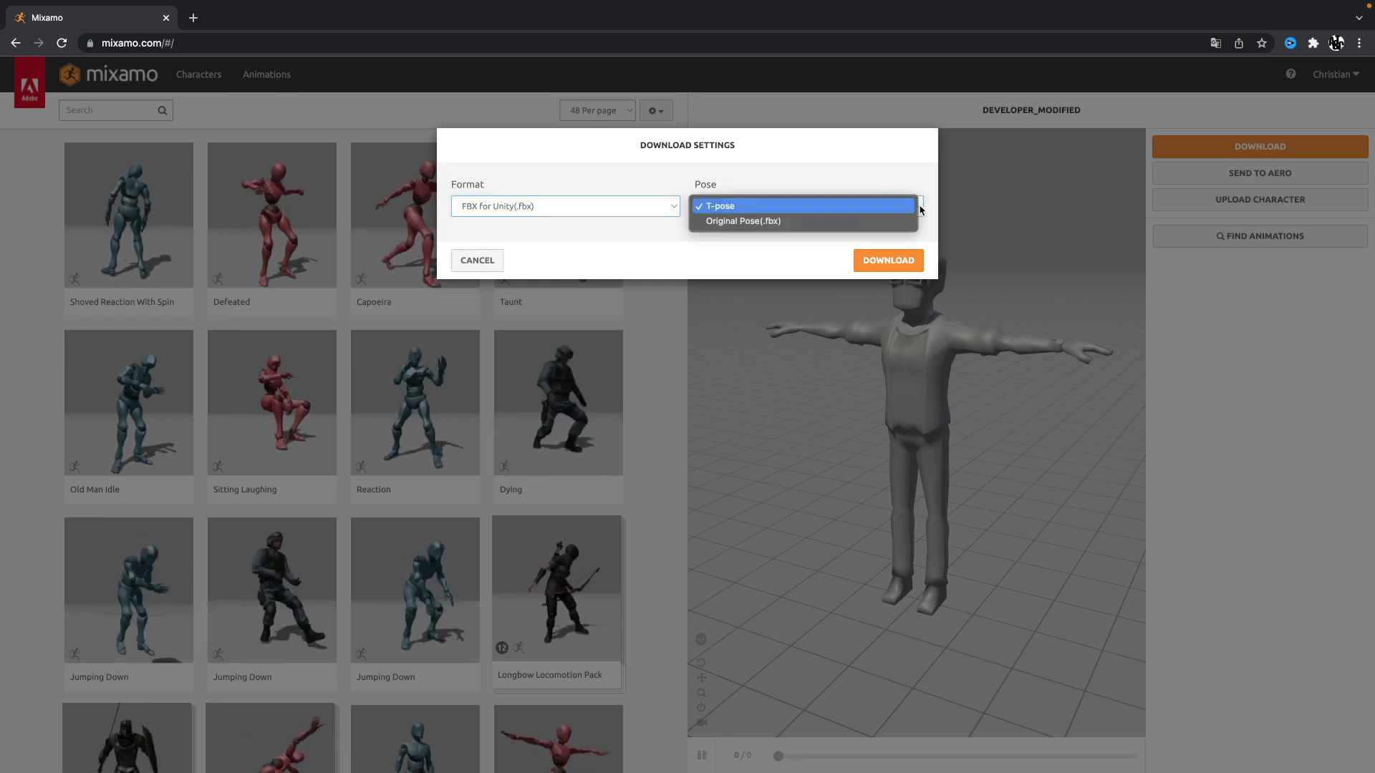
left_click(802, 206)
left_click(888, 259)
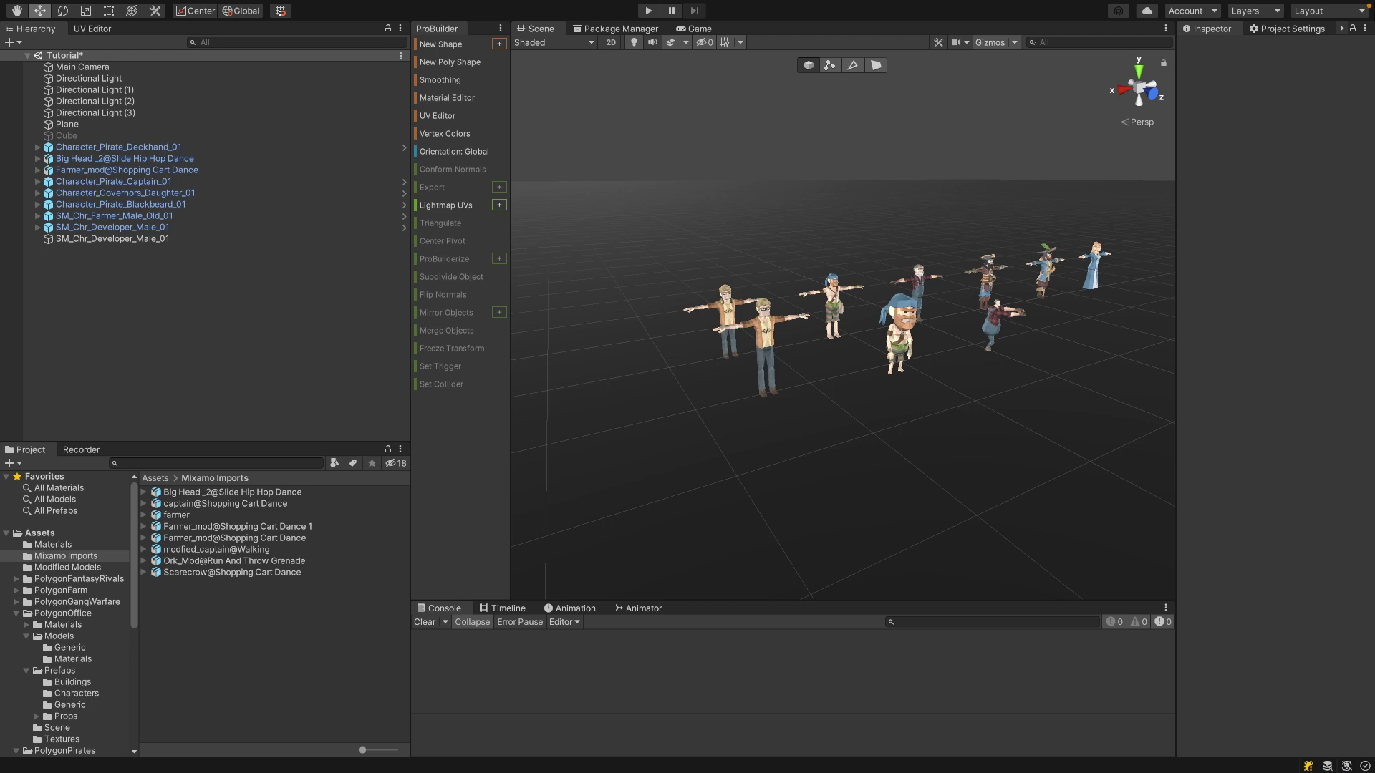
Import Developer_modified.fbx into Mixamo Imports, drop it into the scene and frame it
left_click_drag(410, 571, 277, 647)
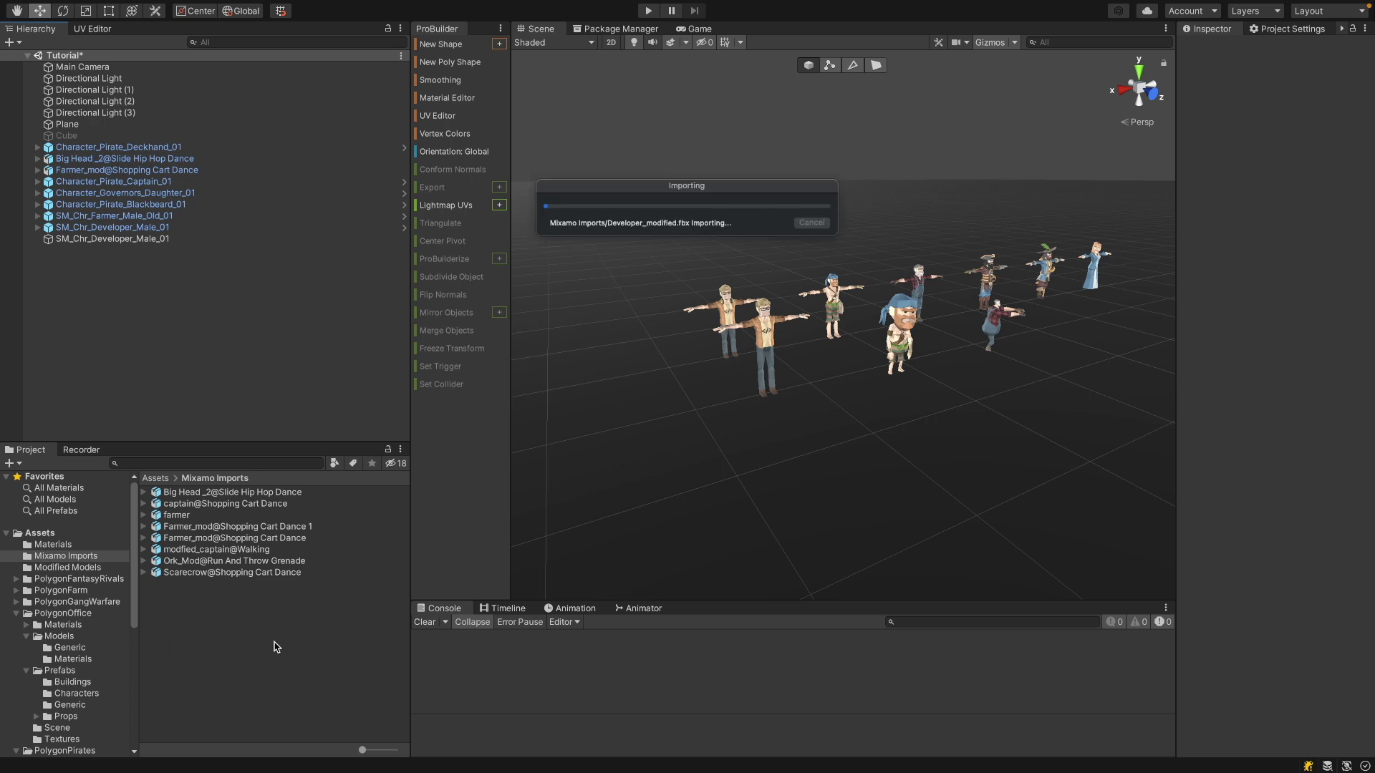
left_click(224, 516)
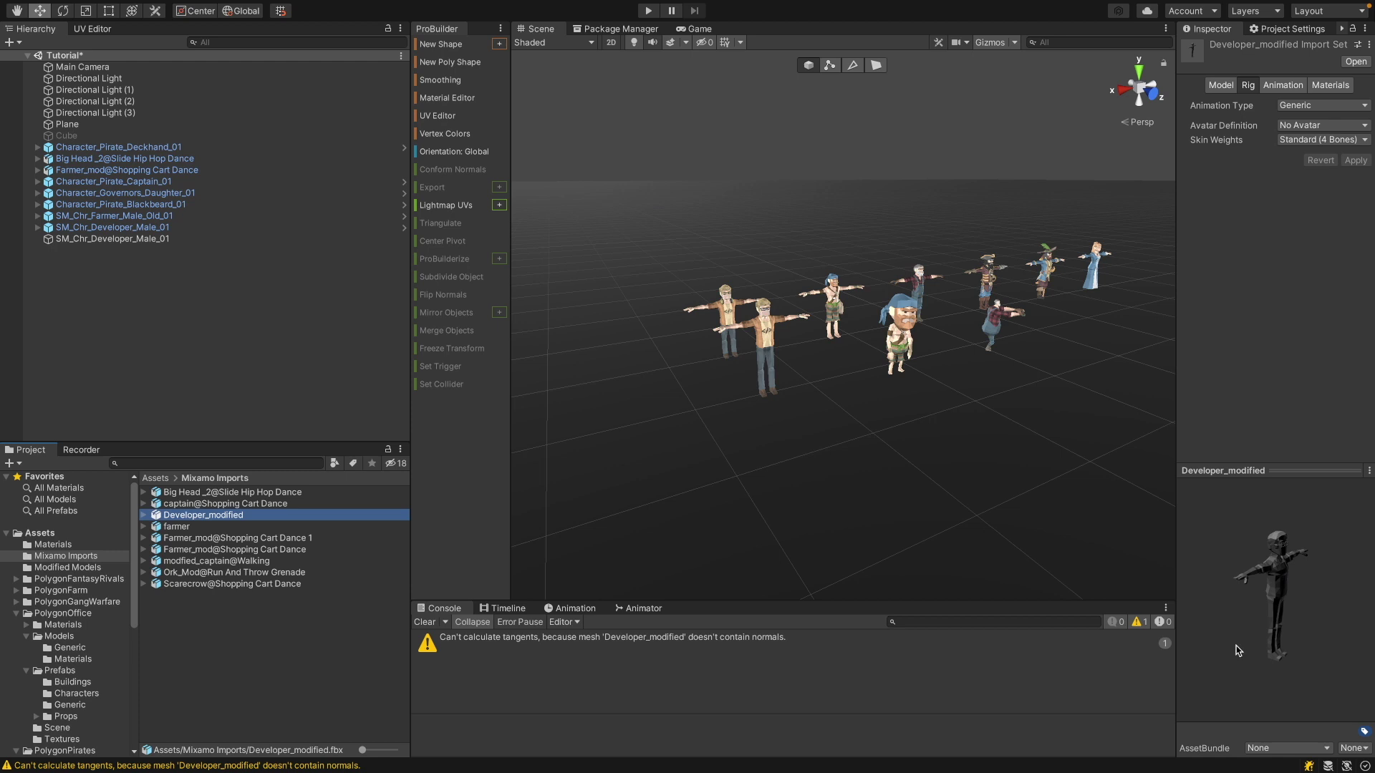
left_click_drag(1238, 650, 1135, 602)
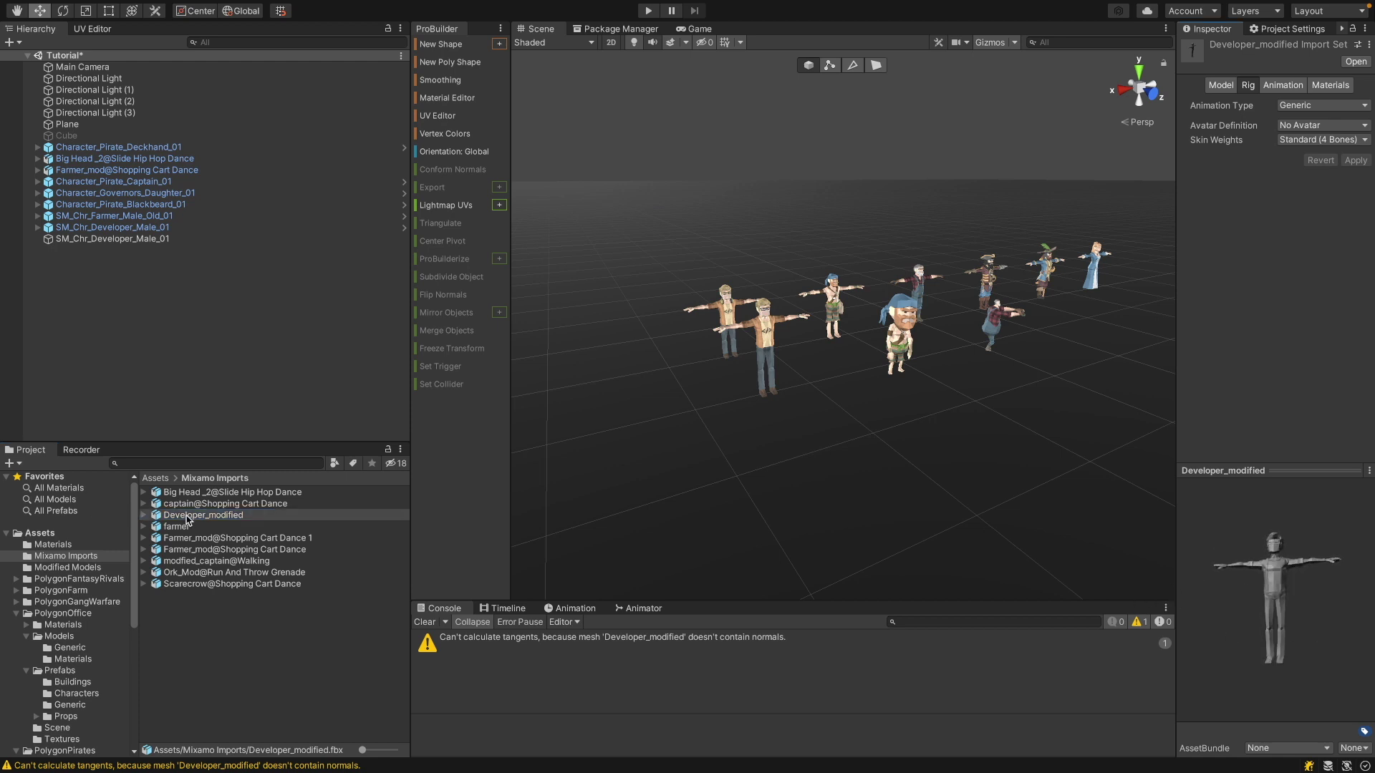
left_click_drag(188, 519, 774, 483)
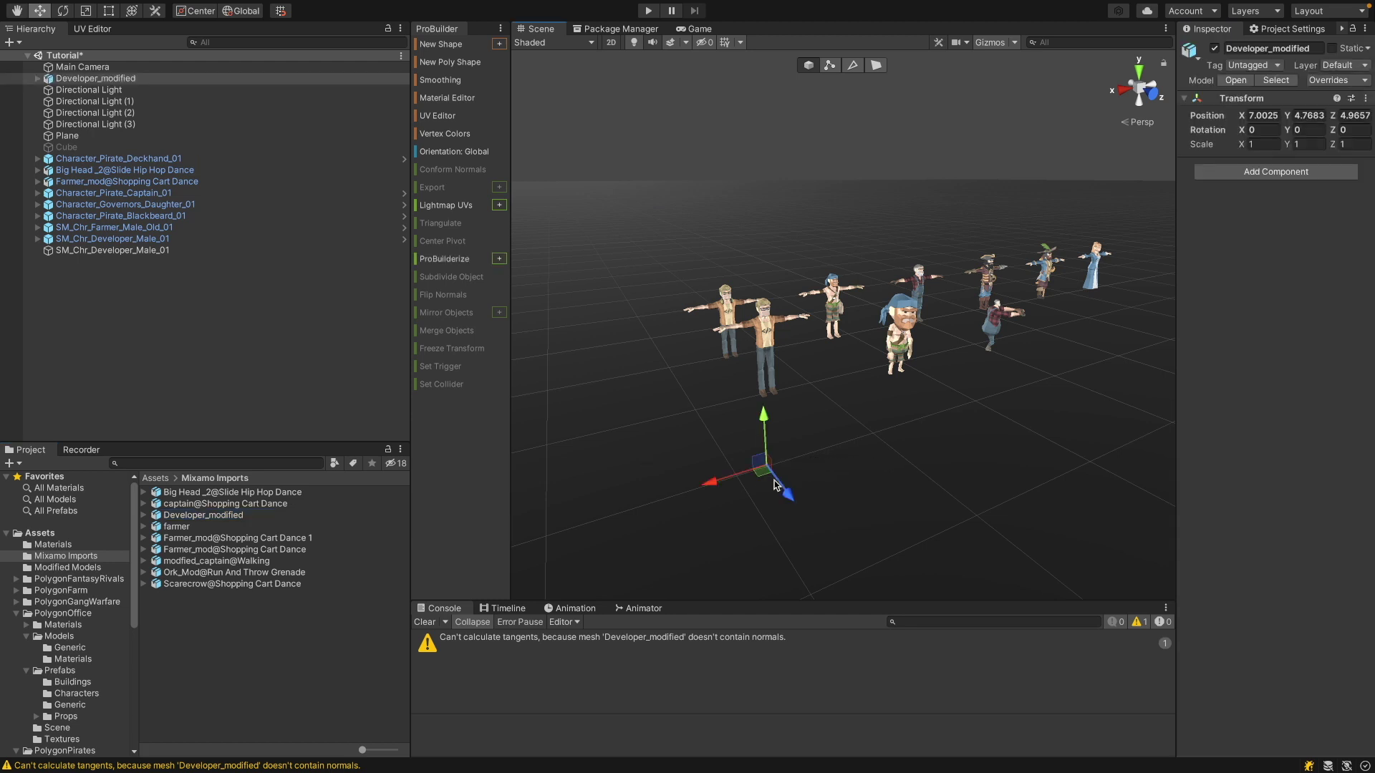
key("f")
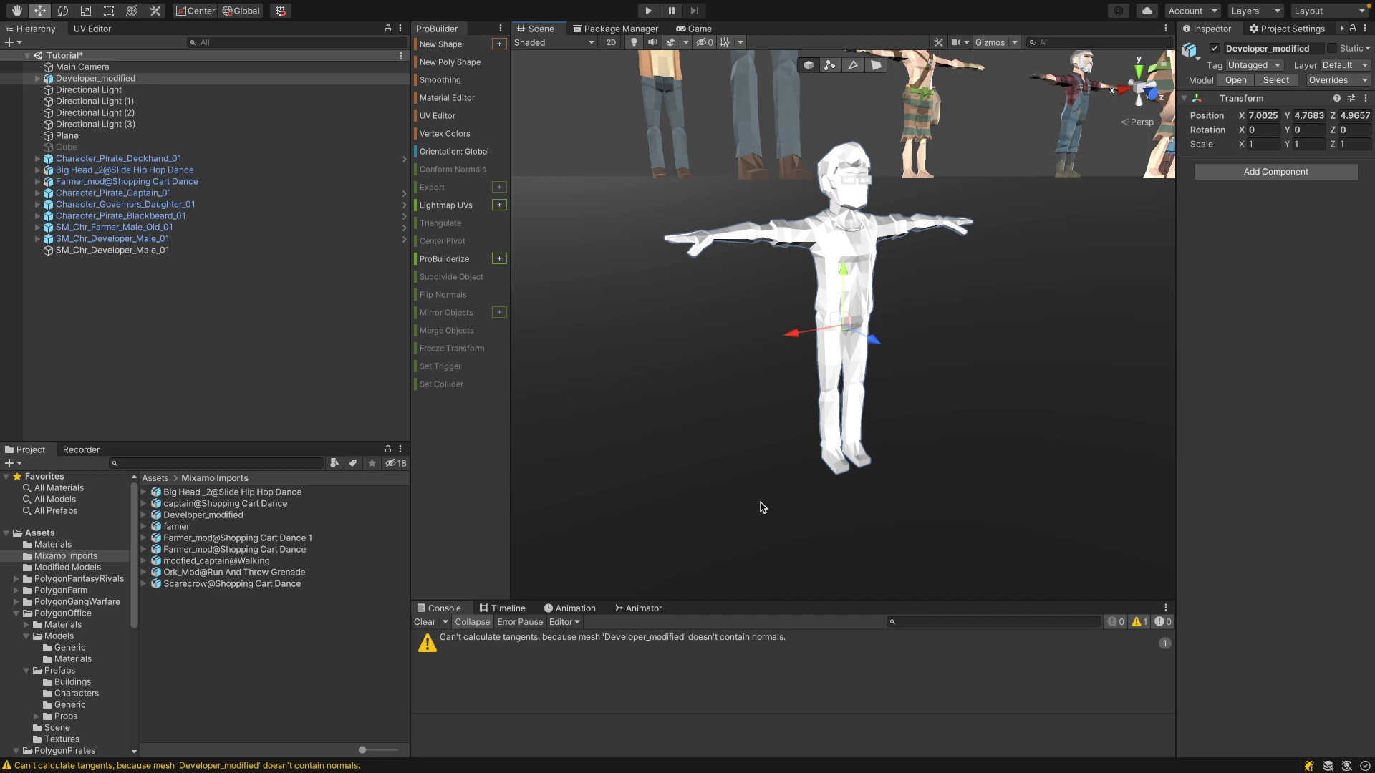
Delete the placed Developer_modified and reimport its asset with a Scale Factor of 100
right_click(153, 83)
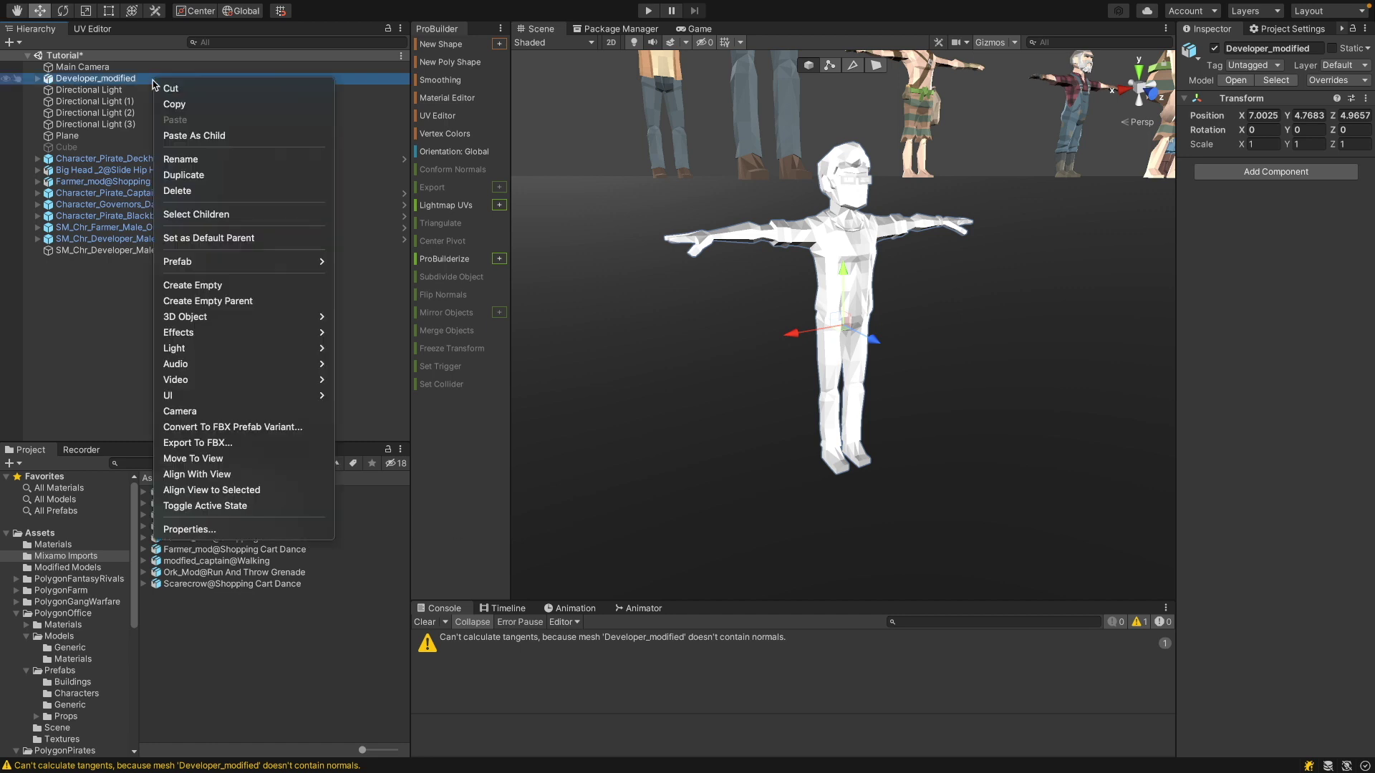
left_click(204, 191)
left_click(204, 515)
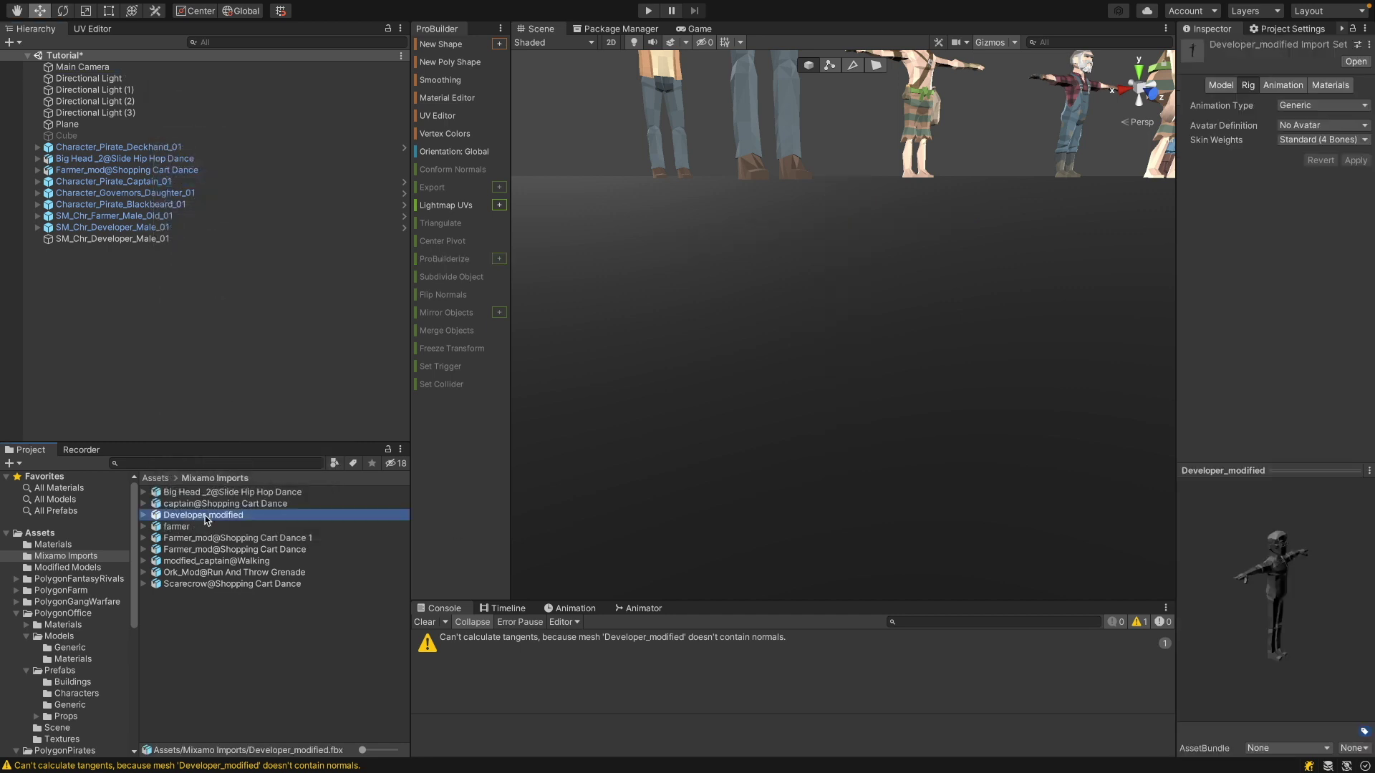
left_click(1221, 85)
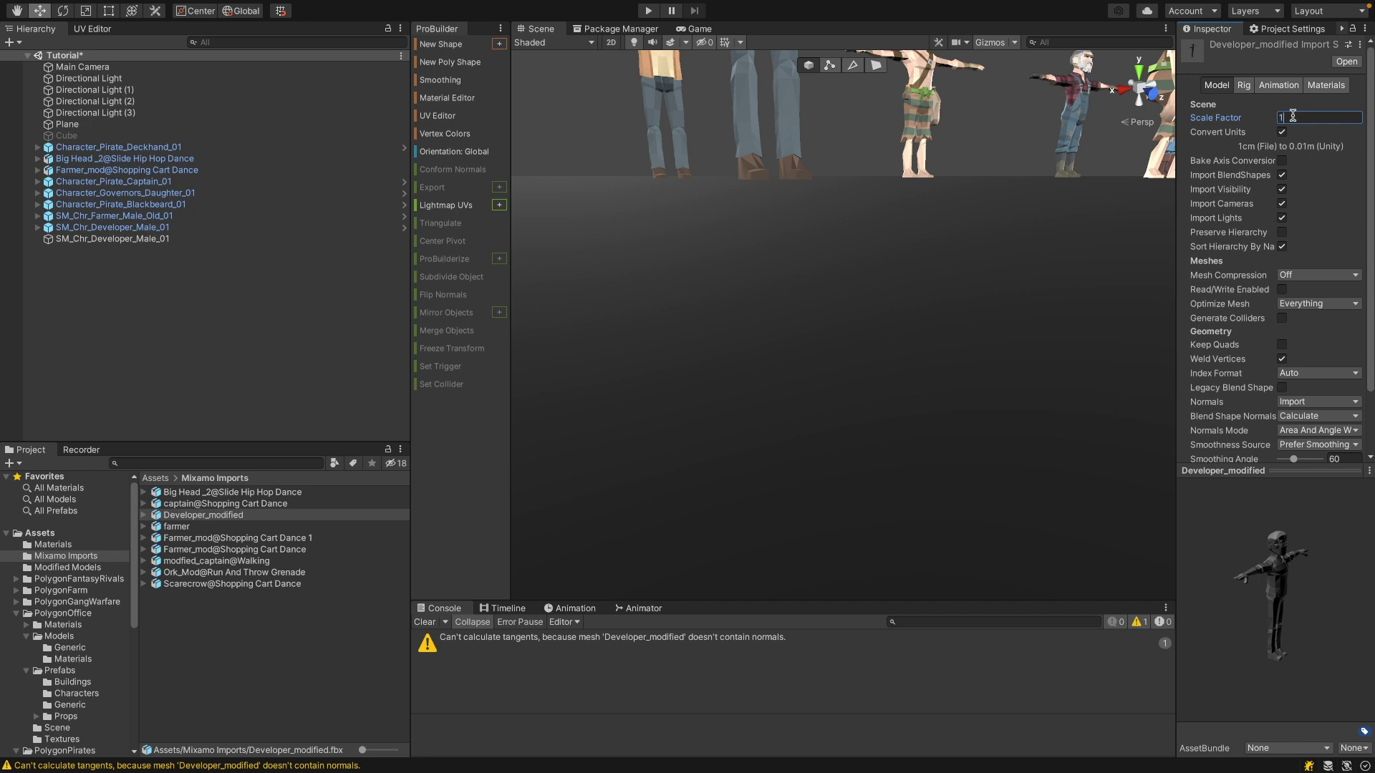
scroll(1308, 176, "down", 2)
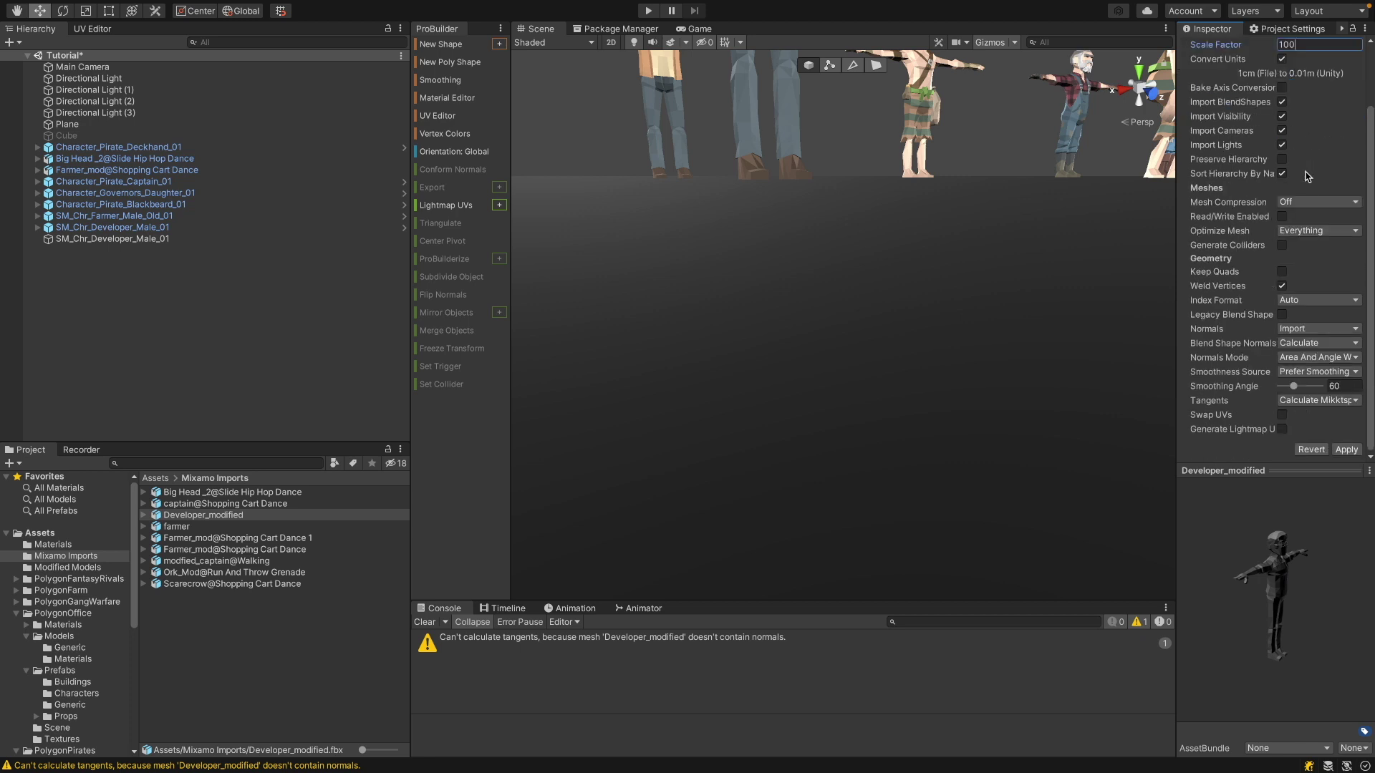
left_click(1346, 449)
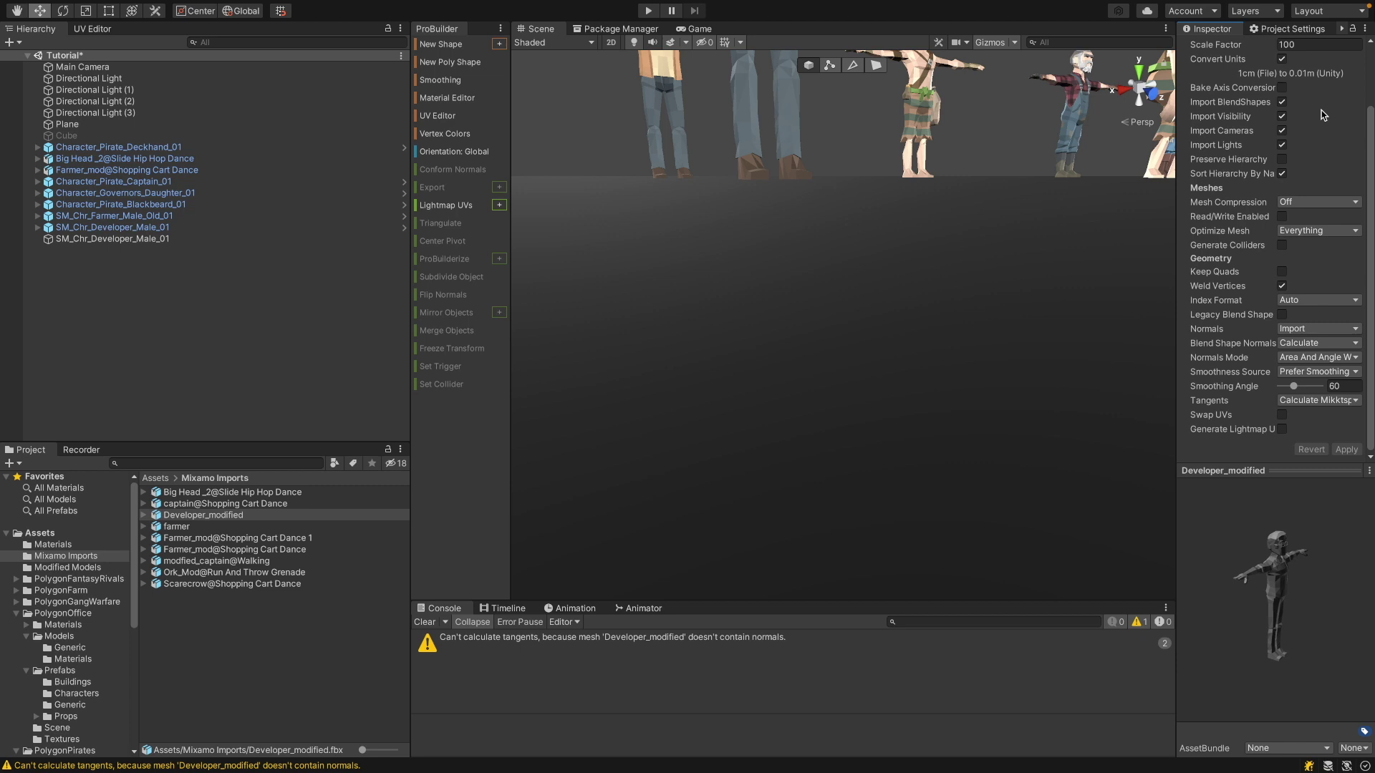
Switch the Developer_modified rig's Animation Type to Humanoid
scroll(1323, 116, "up", 2)
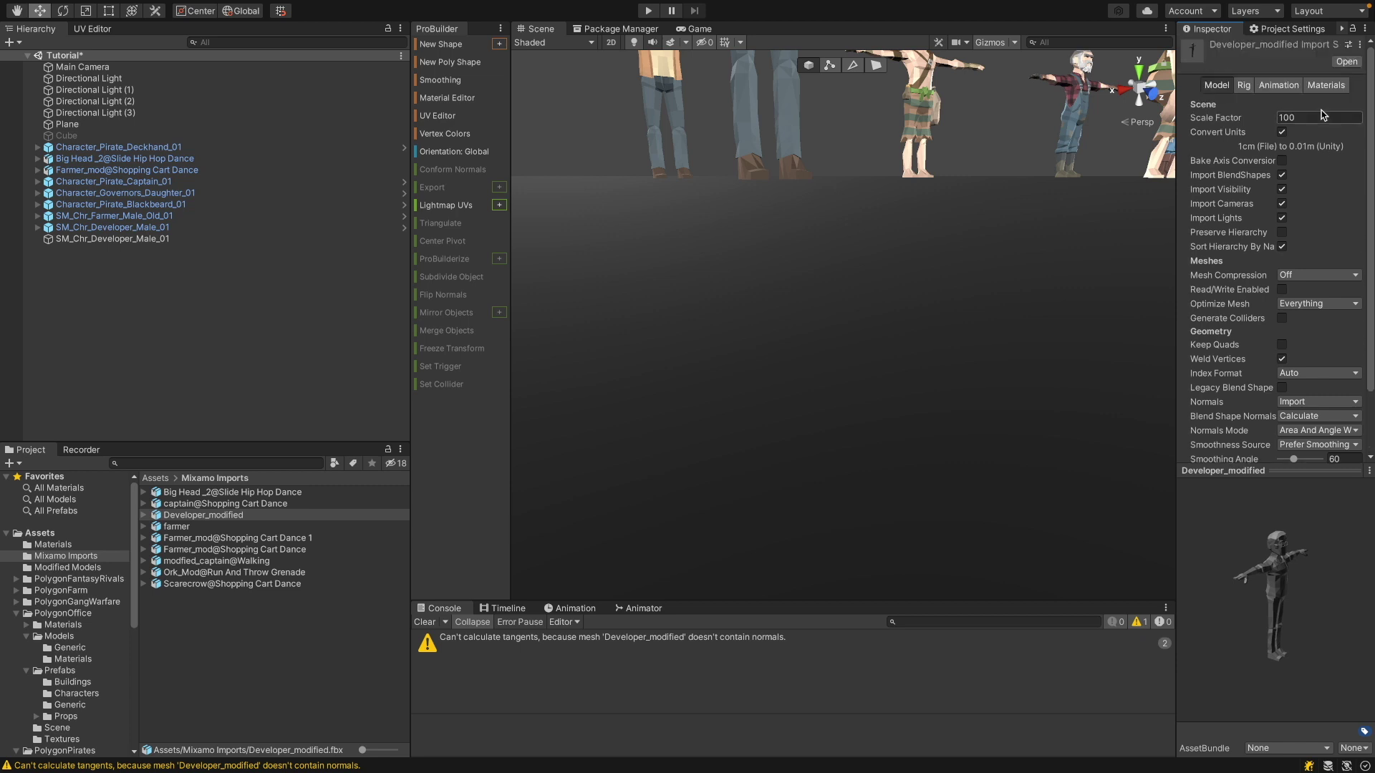
left_click(1245, 85)
left_click(1286, 108)
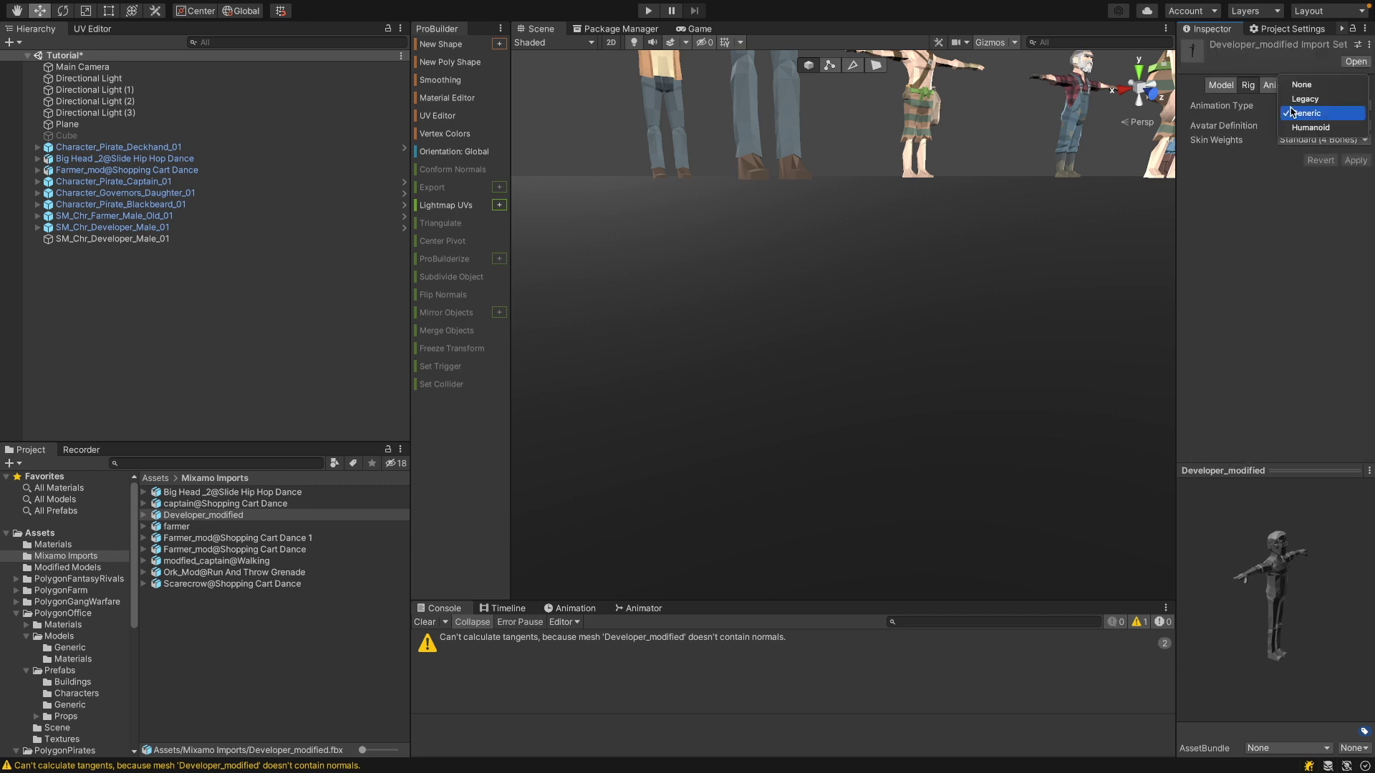
left_click(1310, 127)
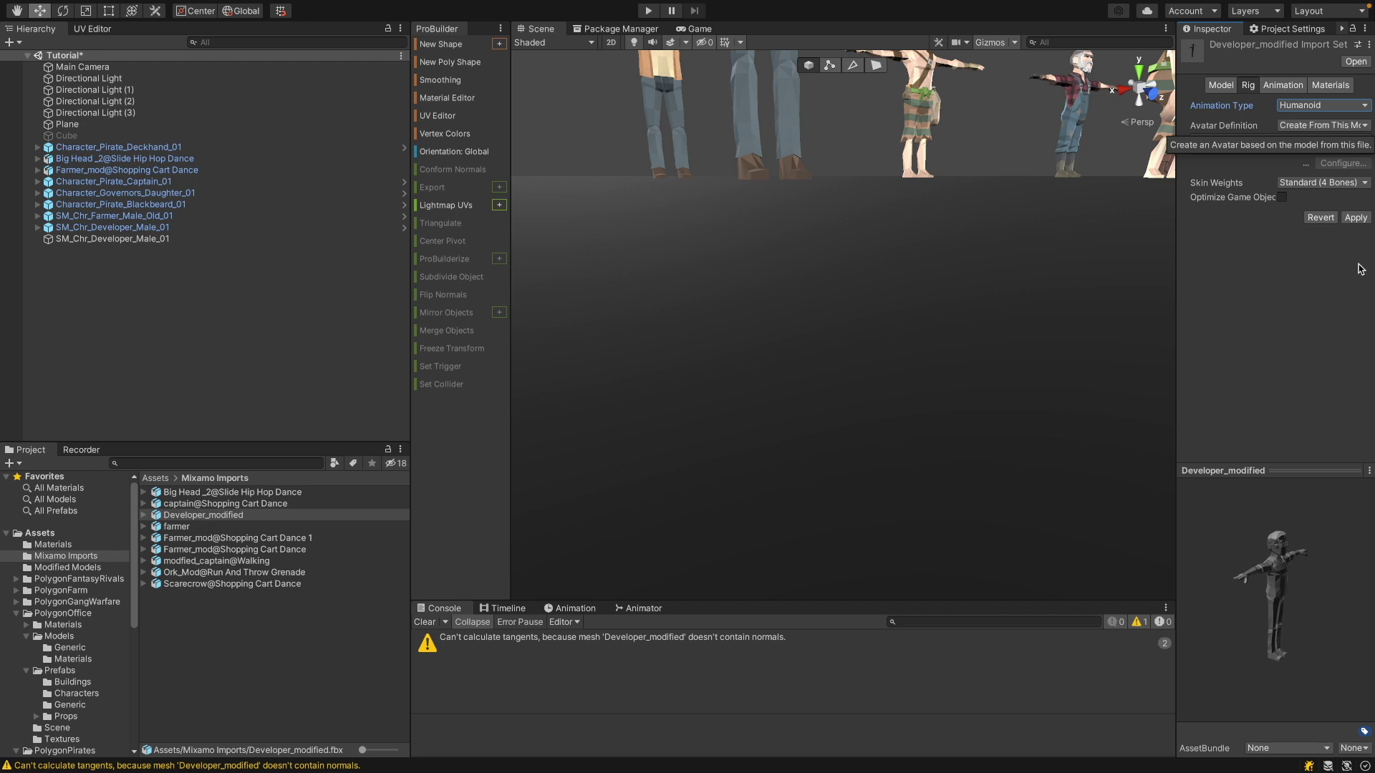
Apply the Humanoid rig, place Developer_modified beside SM_Chr_Developer_Male_01, and expand its children
left_click(1356, 218)
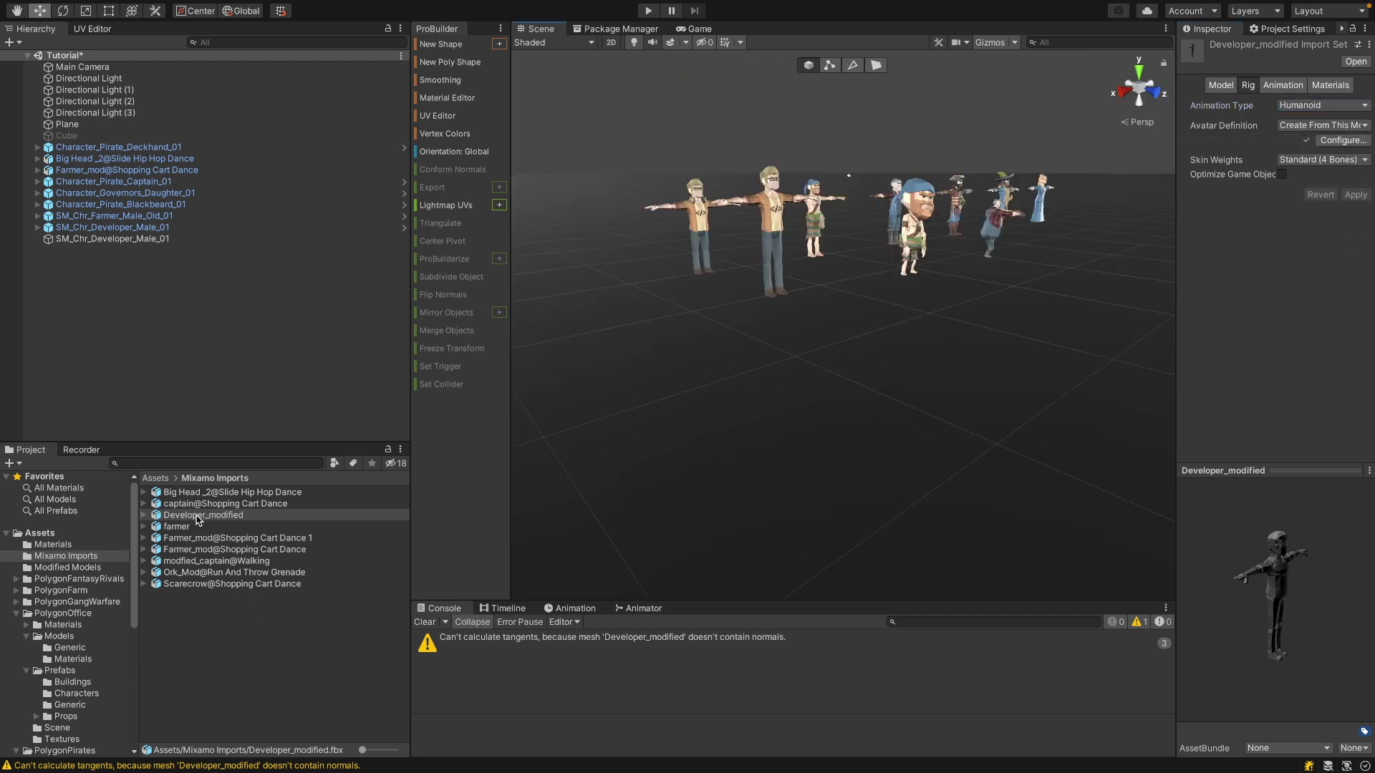
left_click_drag(201, 516, 794, 369)
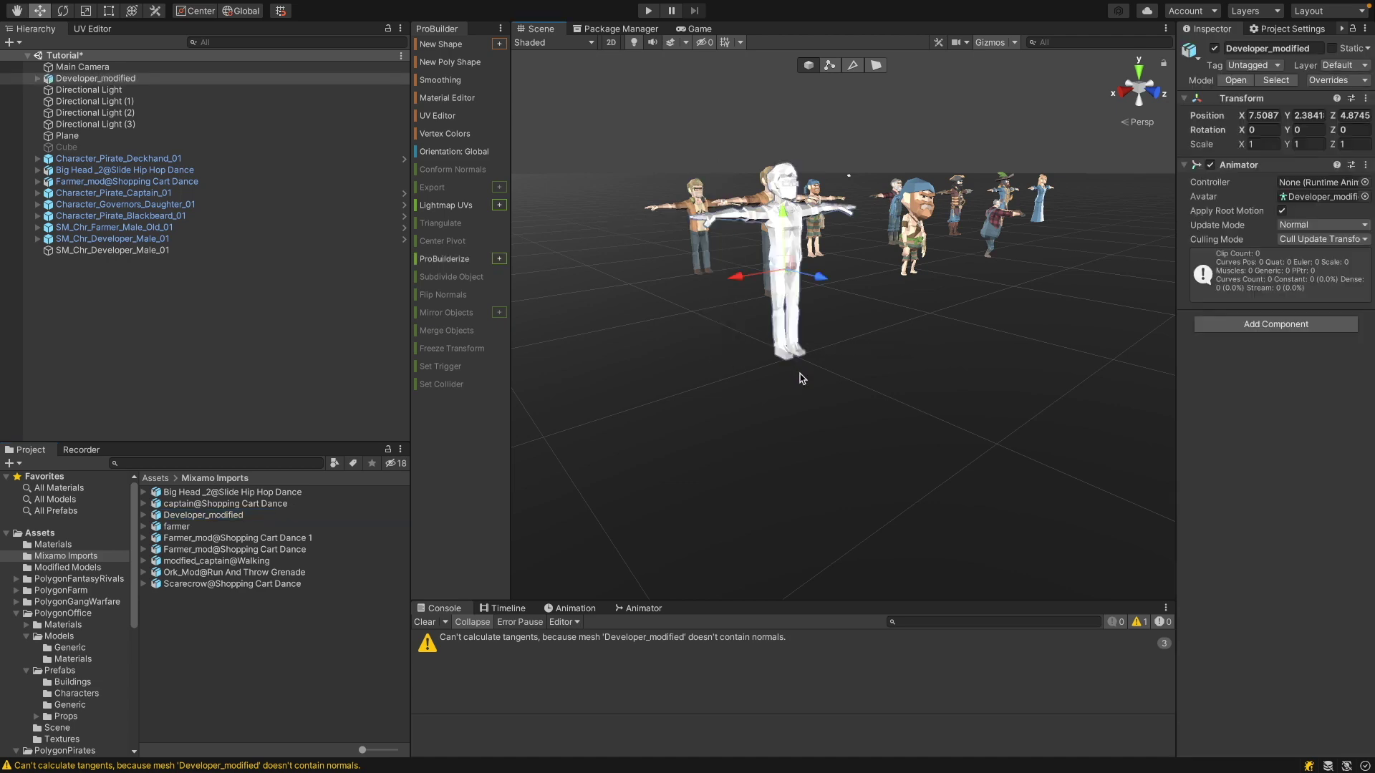
right_click_drag(906, 371, 776, 377)
left_click(874, 290)
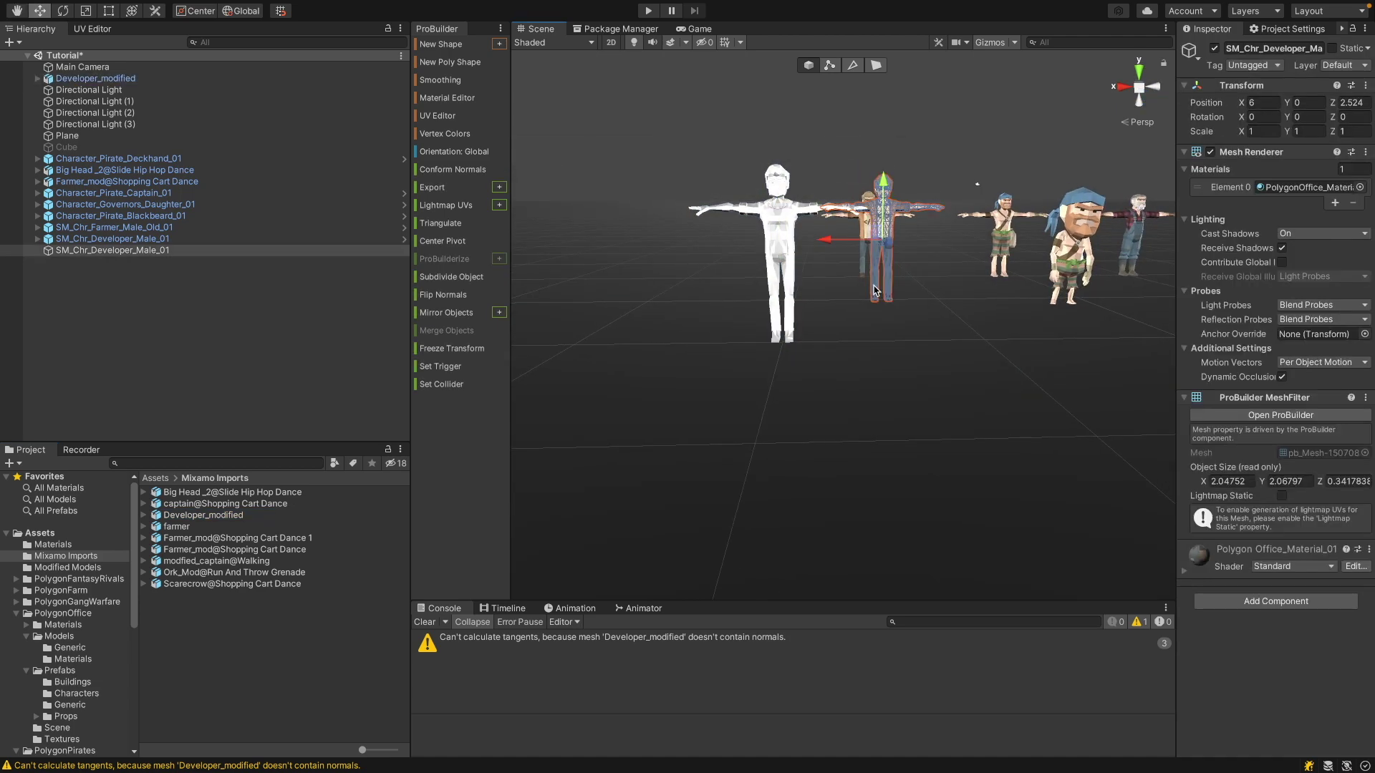
left_click(780, 287)
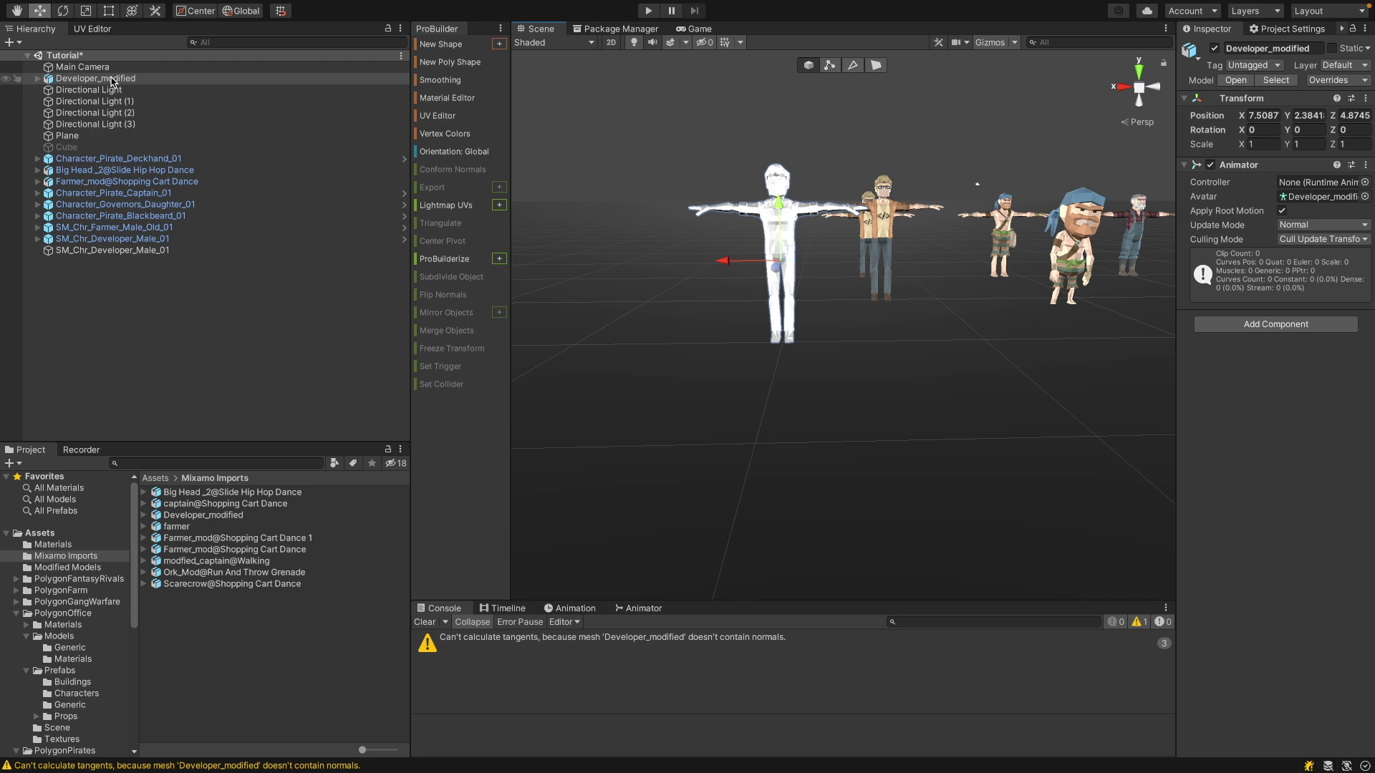
left_click(37, 79)
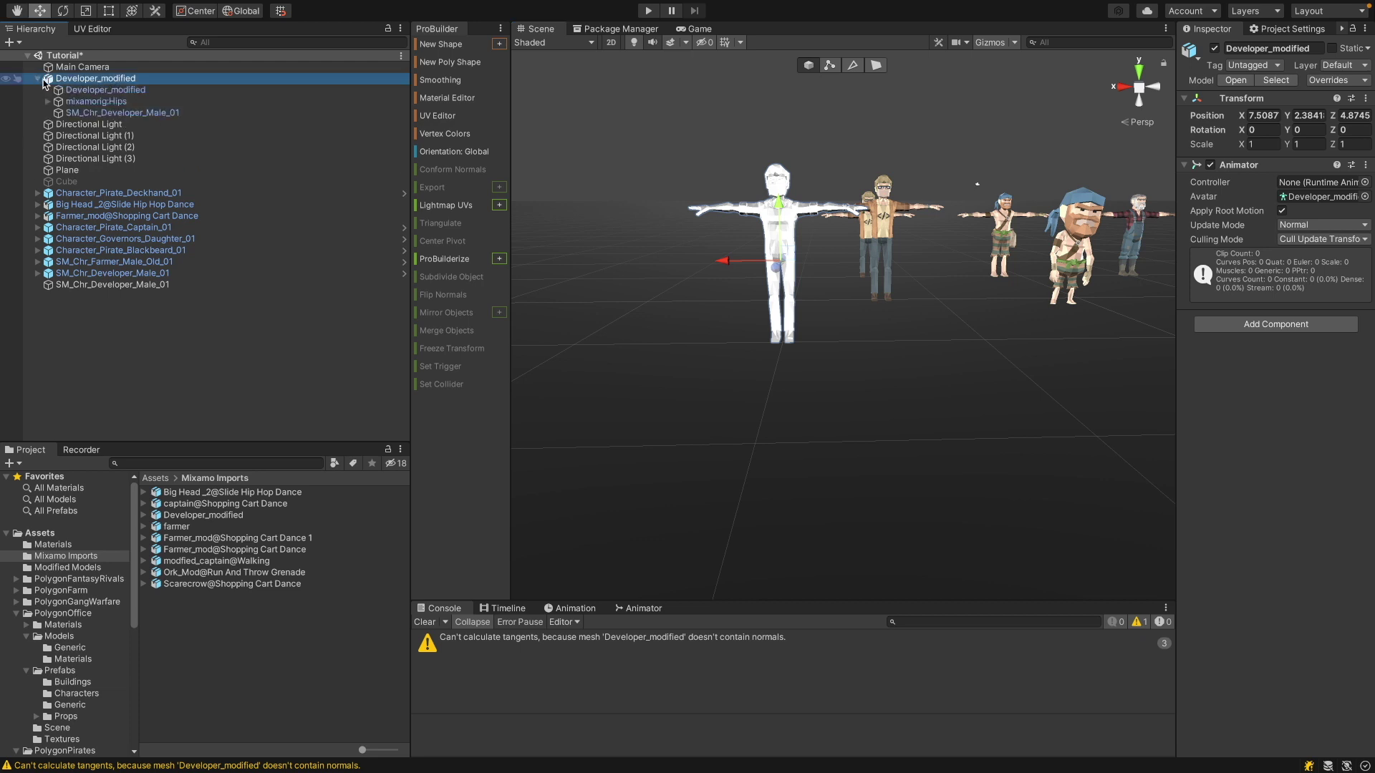
Check the child meshes and unpack the Developer_modified prefab
left_click(113, 90)
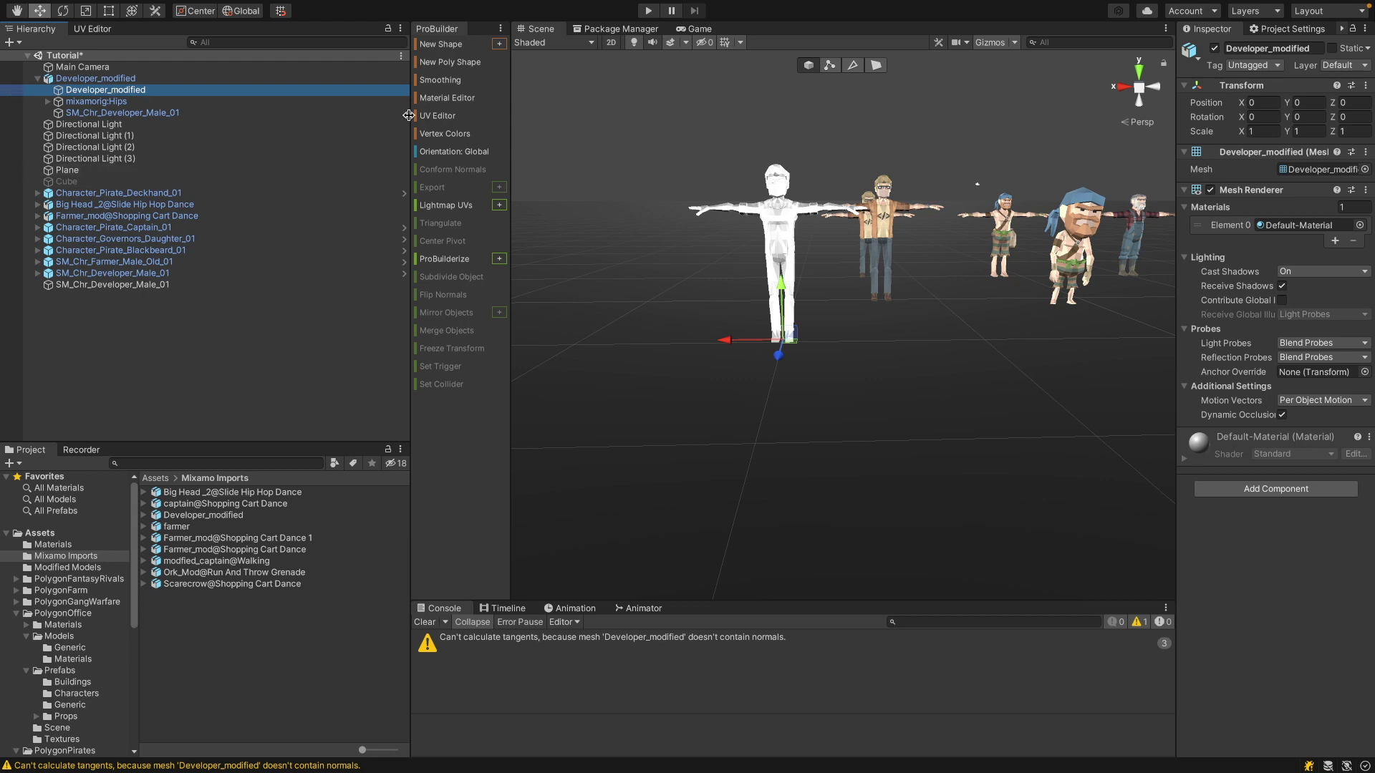
left_click(138, 113)
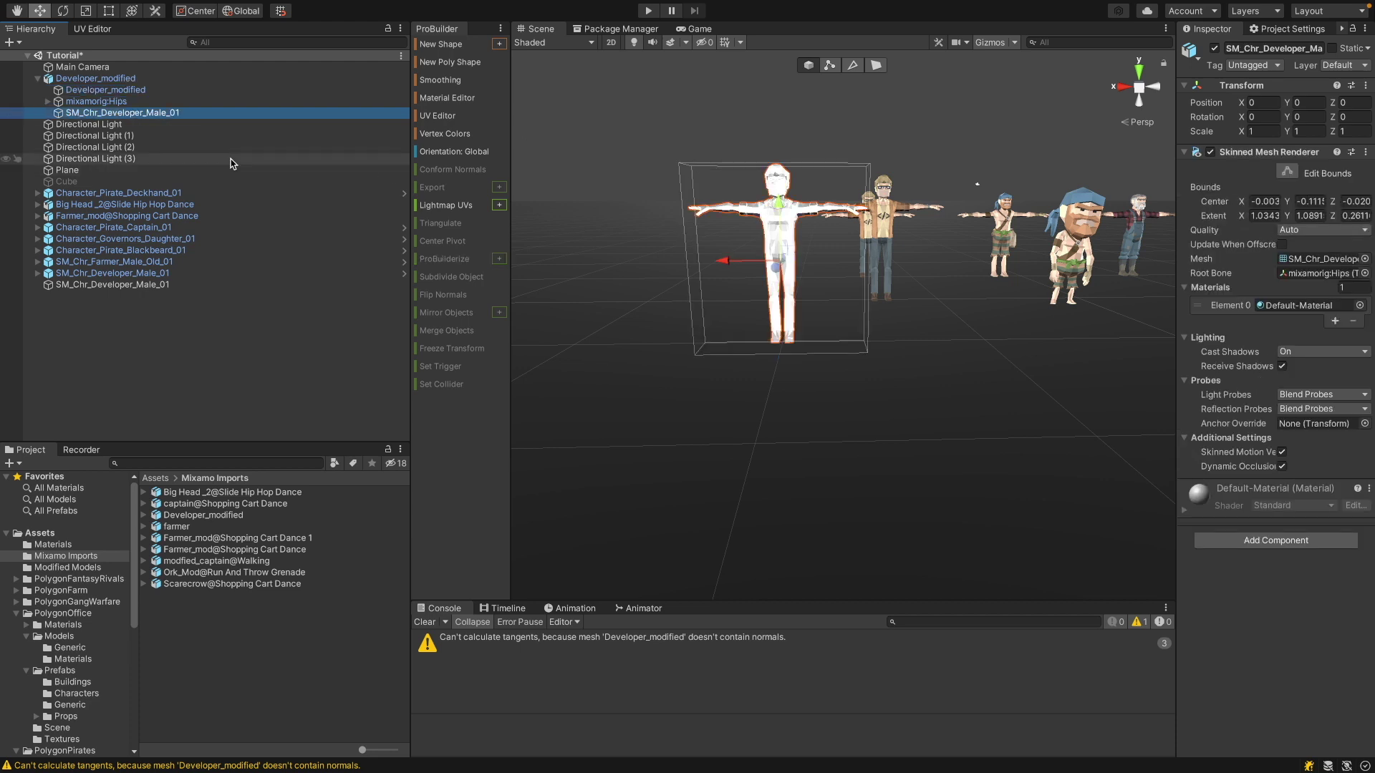
right_click(141, 81)
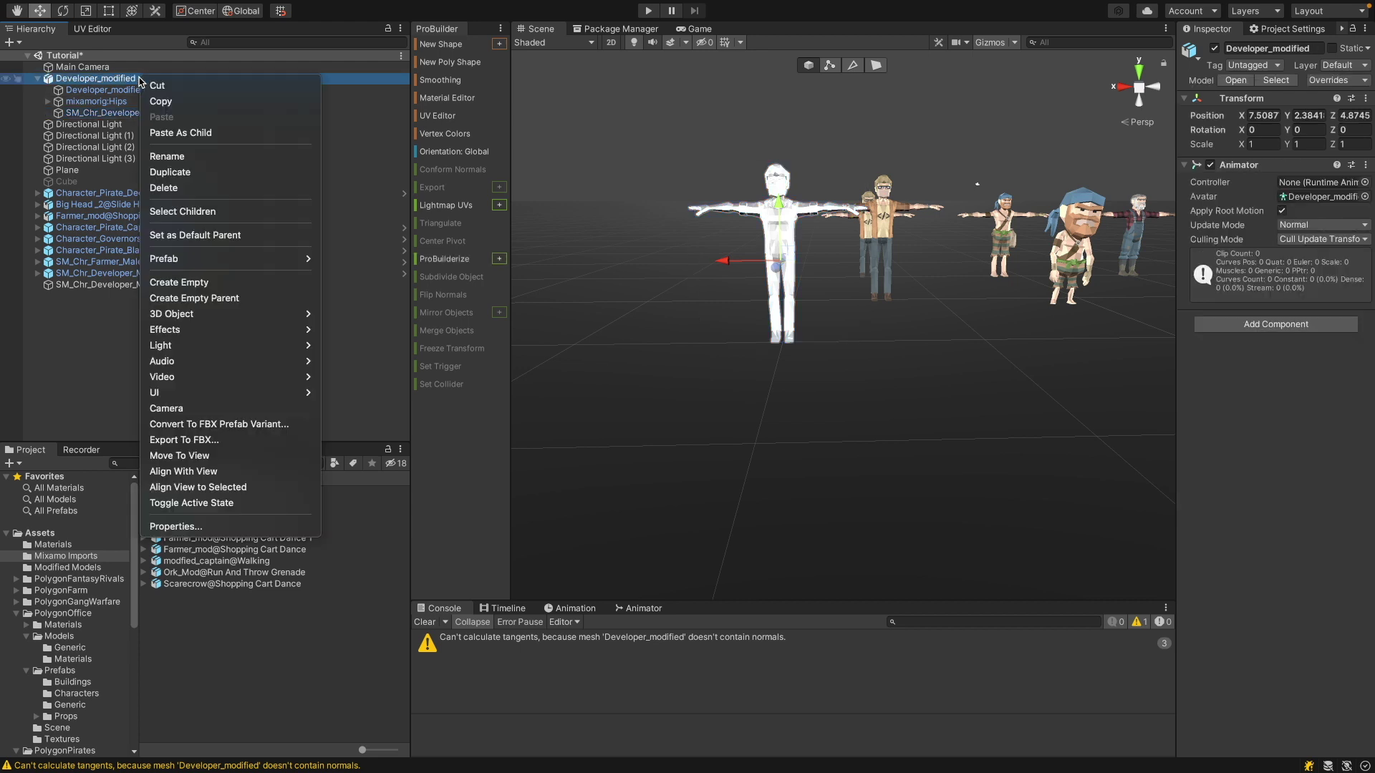
mouse_move(206, 261)
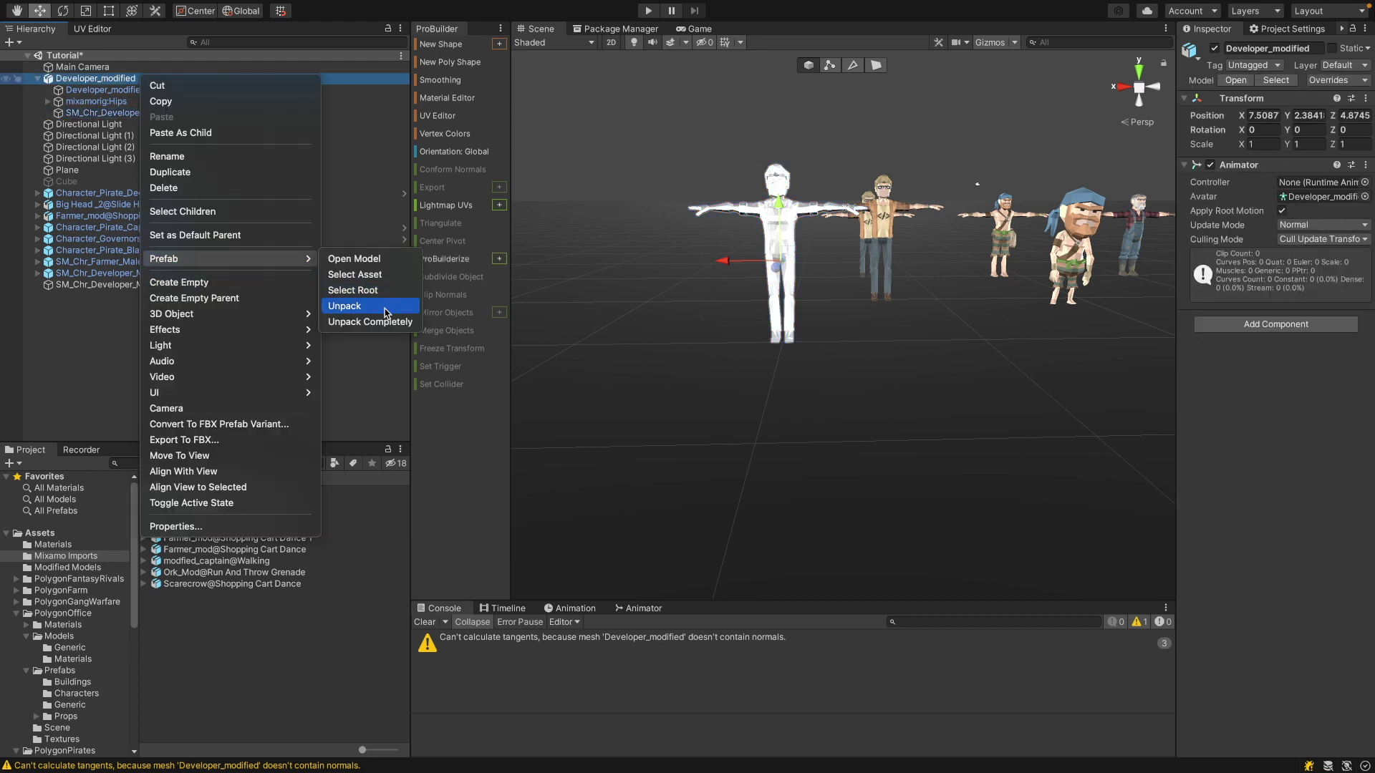
left_click(344, 306)
Delete the static Developer_modified mesh child, keeping mixamorig:Hips and SM_Chr_Developer_Male_01
left_click(118, 92)
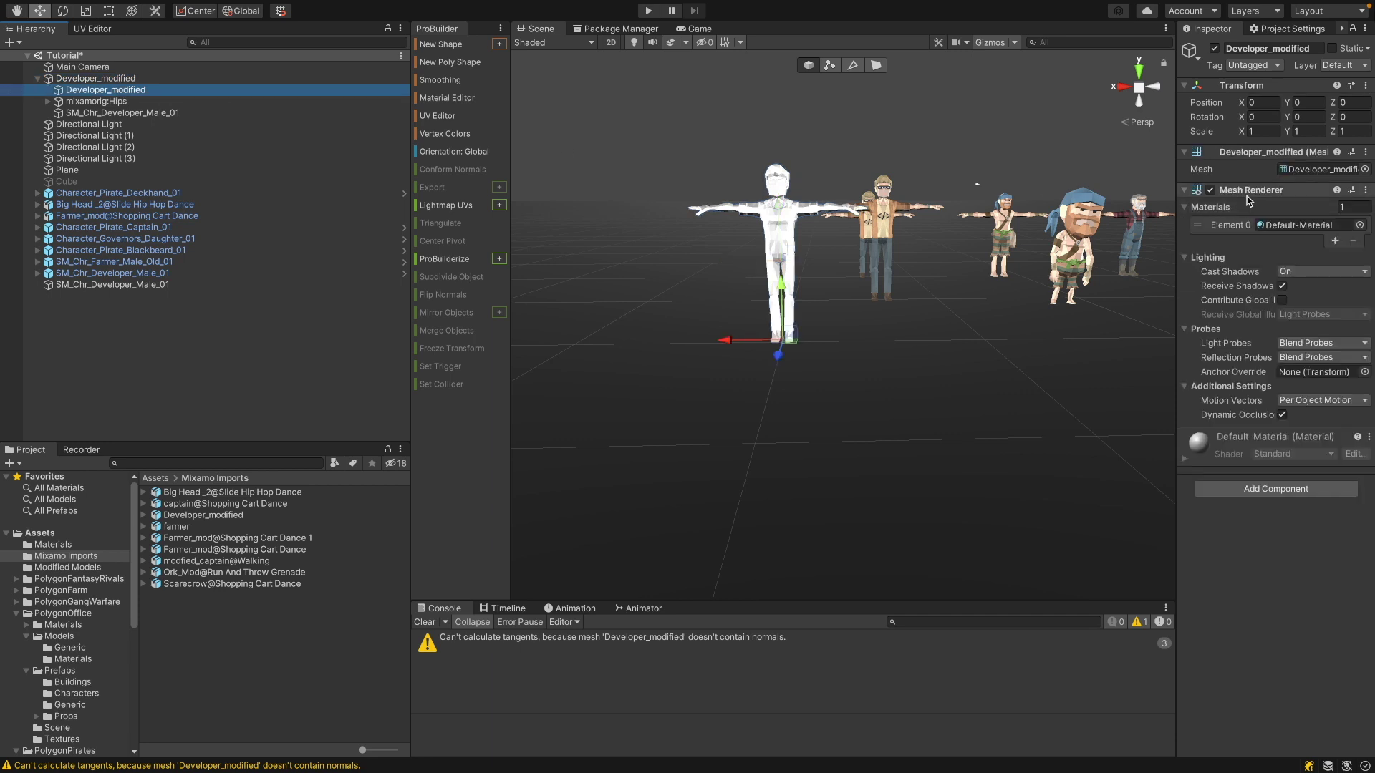
right_click(102, 91)
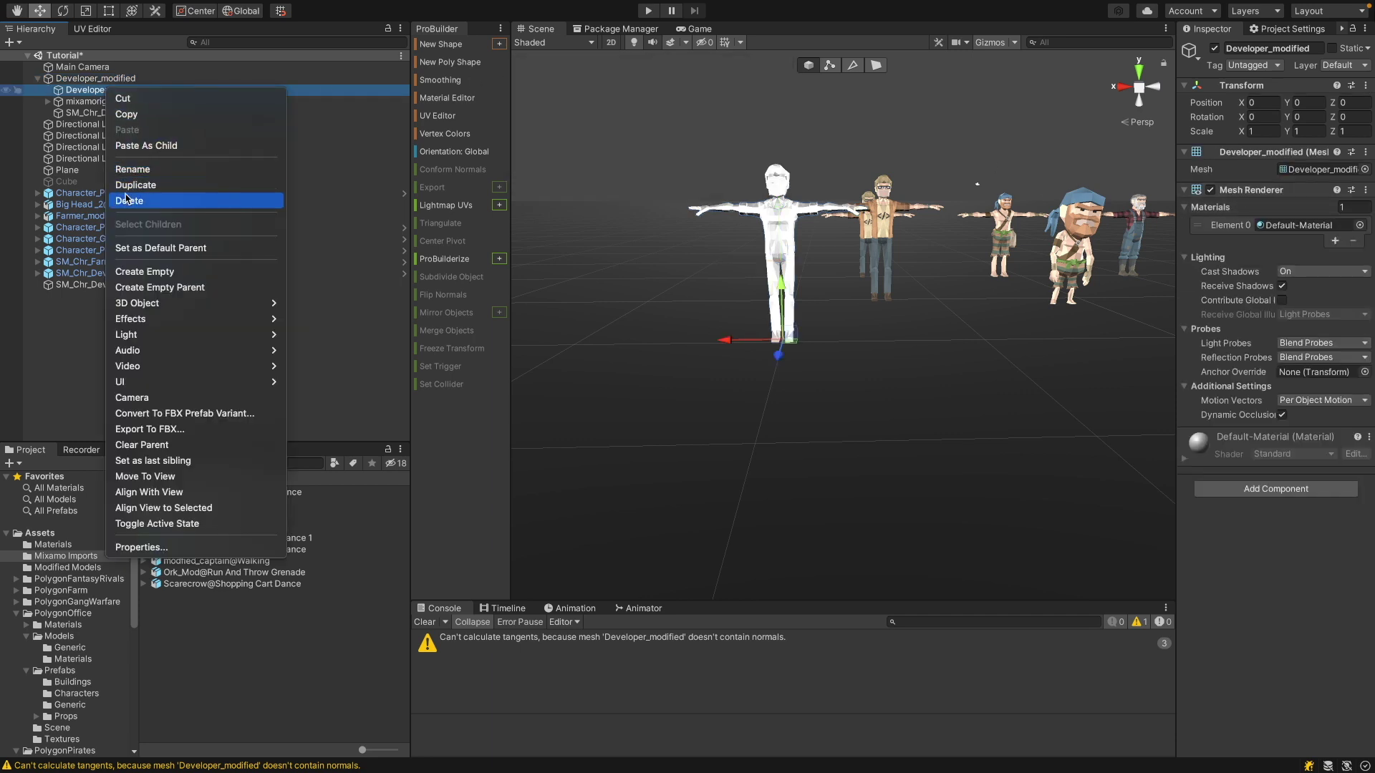
left_click(126, 202)
Apply PolygonOffice_Material_01_A to SM_Chr_Developer_Male_01 and frame the textured face
left_click(122, 101)
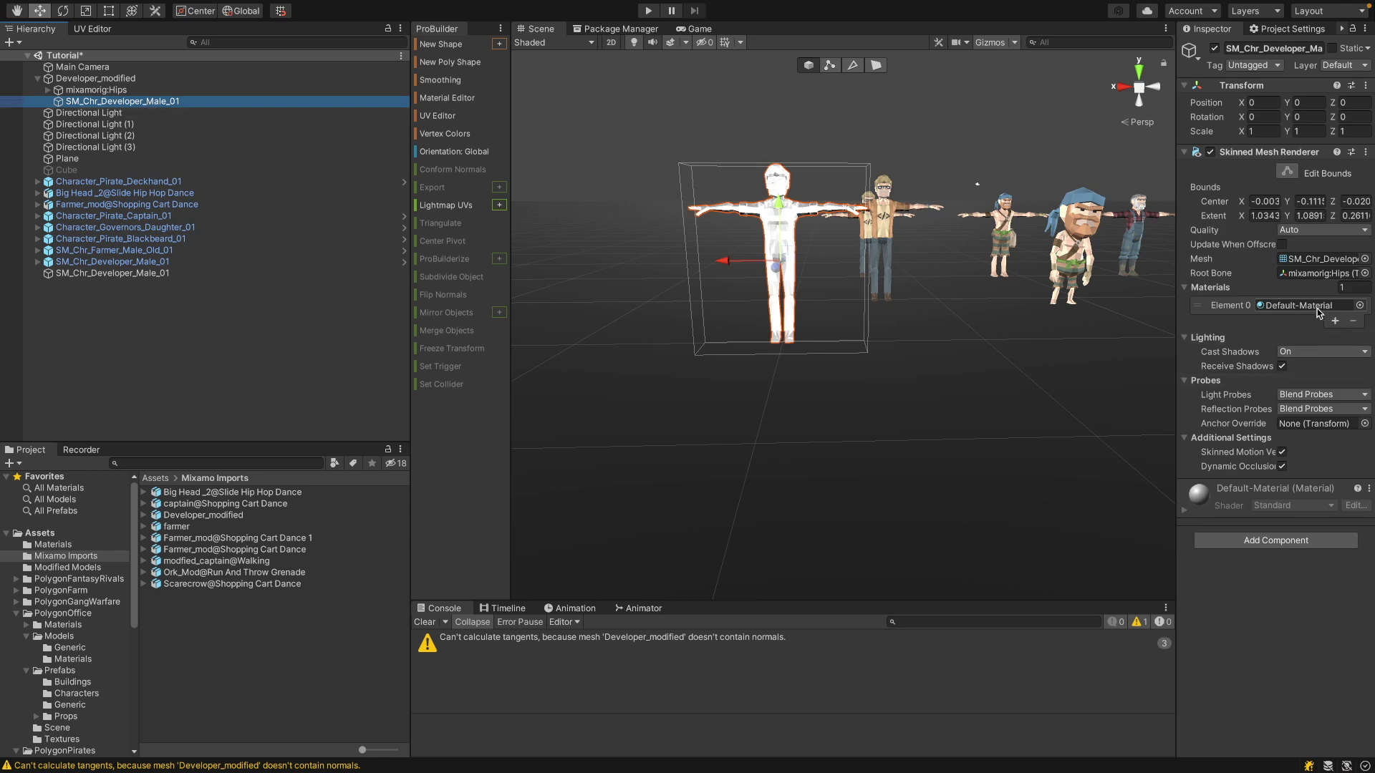
left_click(61, 626)
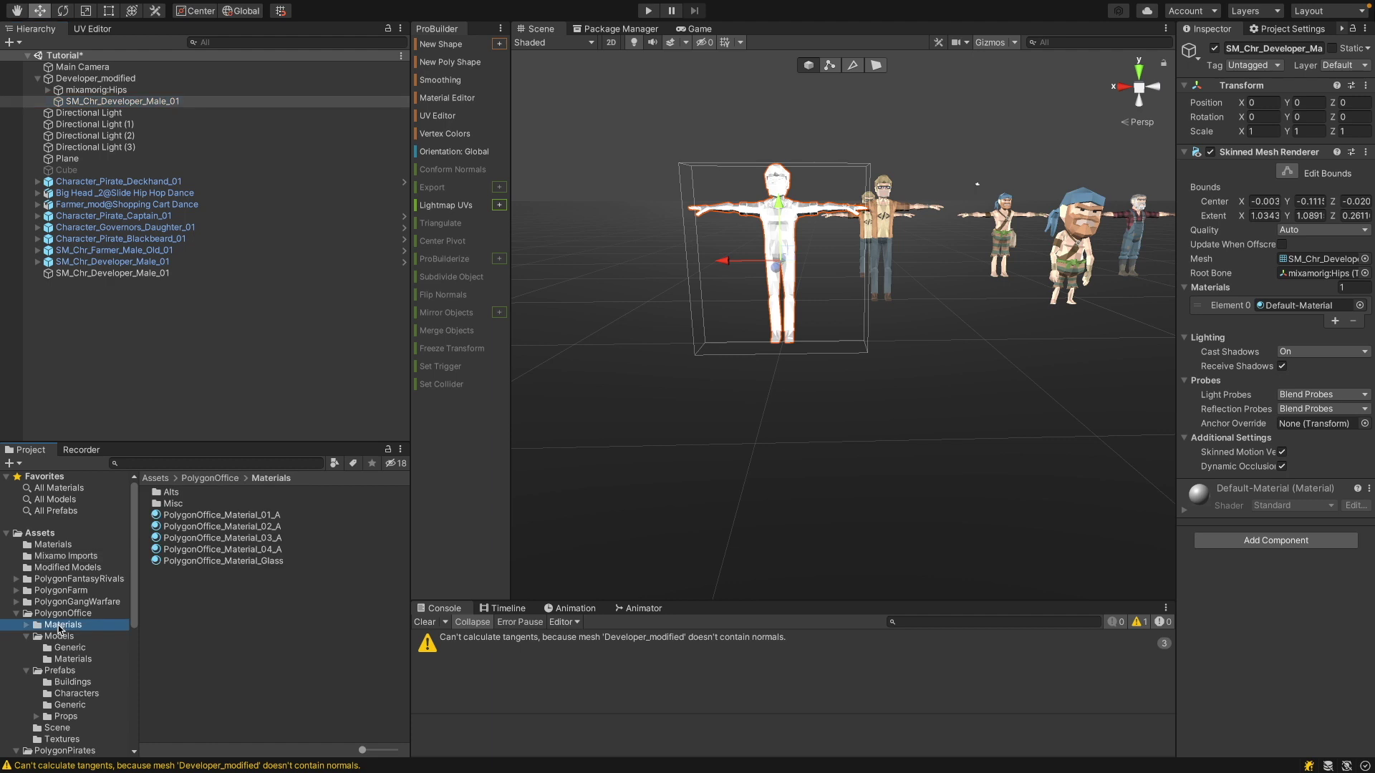
left_click(209, 517)
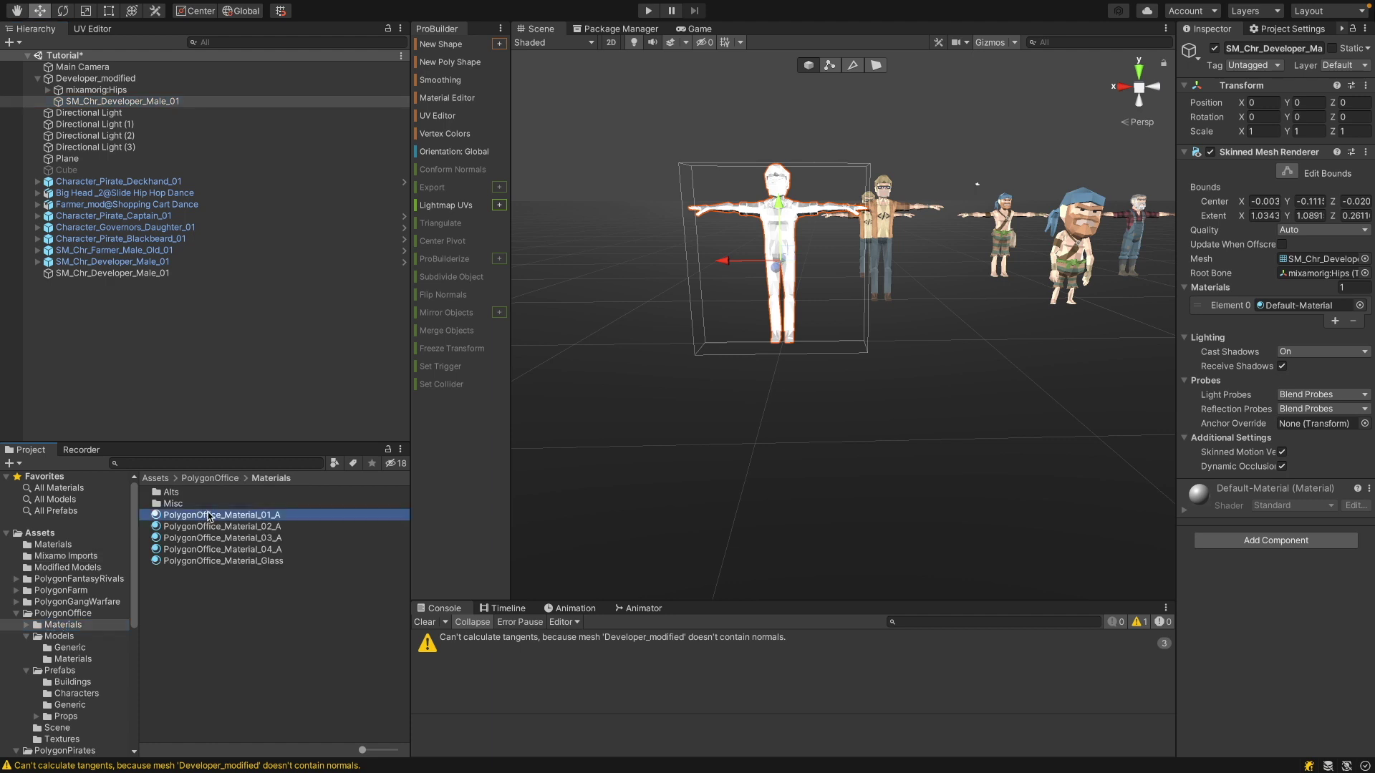
left_click_drag(209, 517, 773, 318)
key("f")
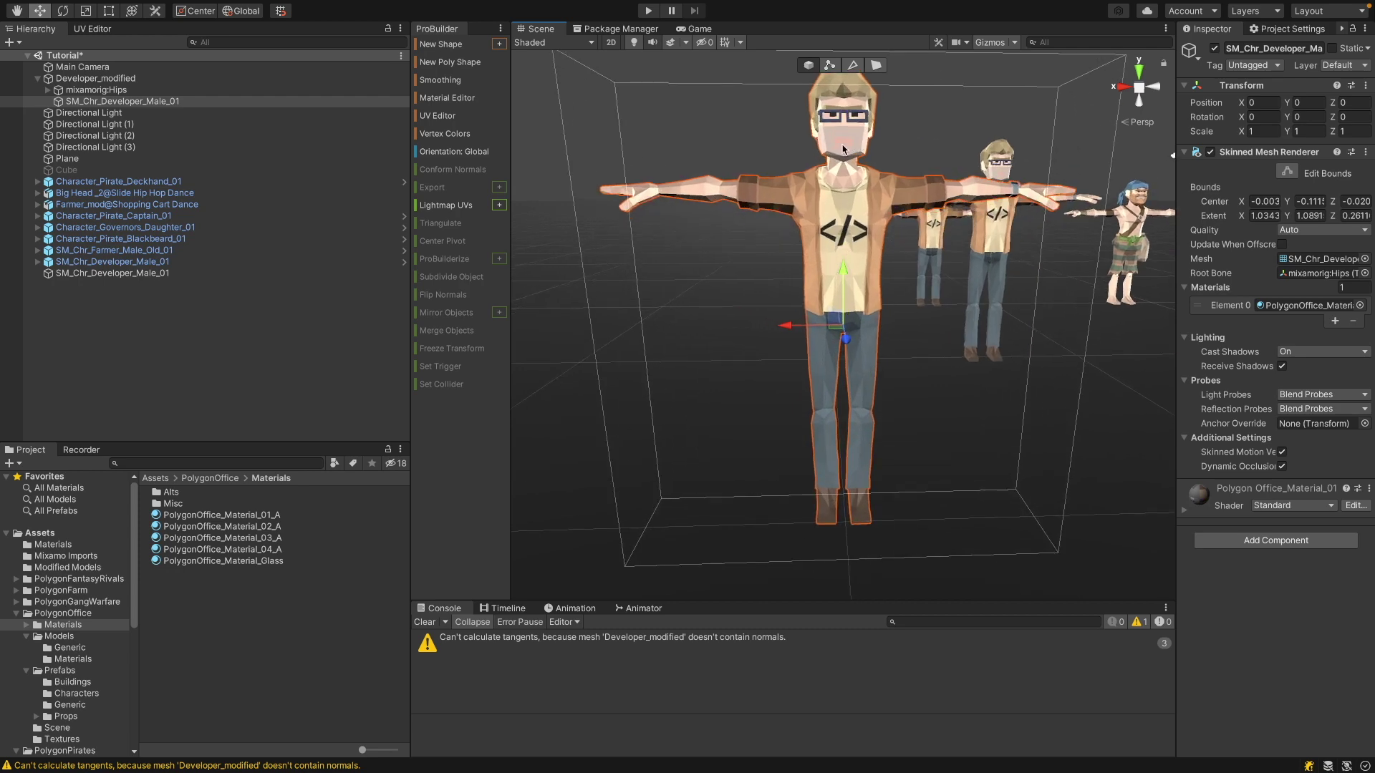
scroll(846, 129, "up", 3)
left_click_drag(846, 128, 870, 107, "alt")
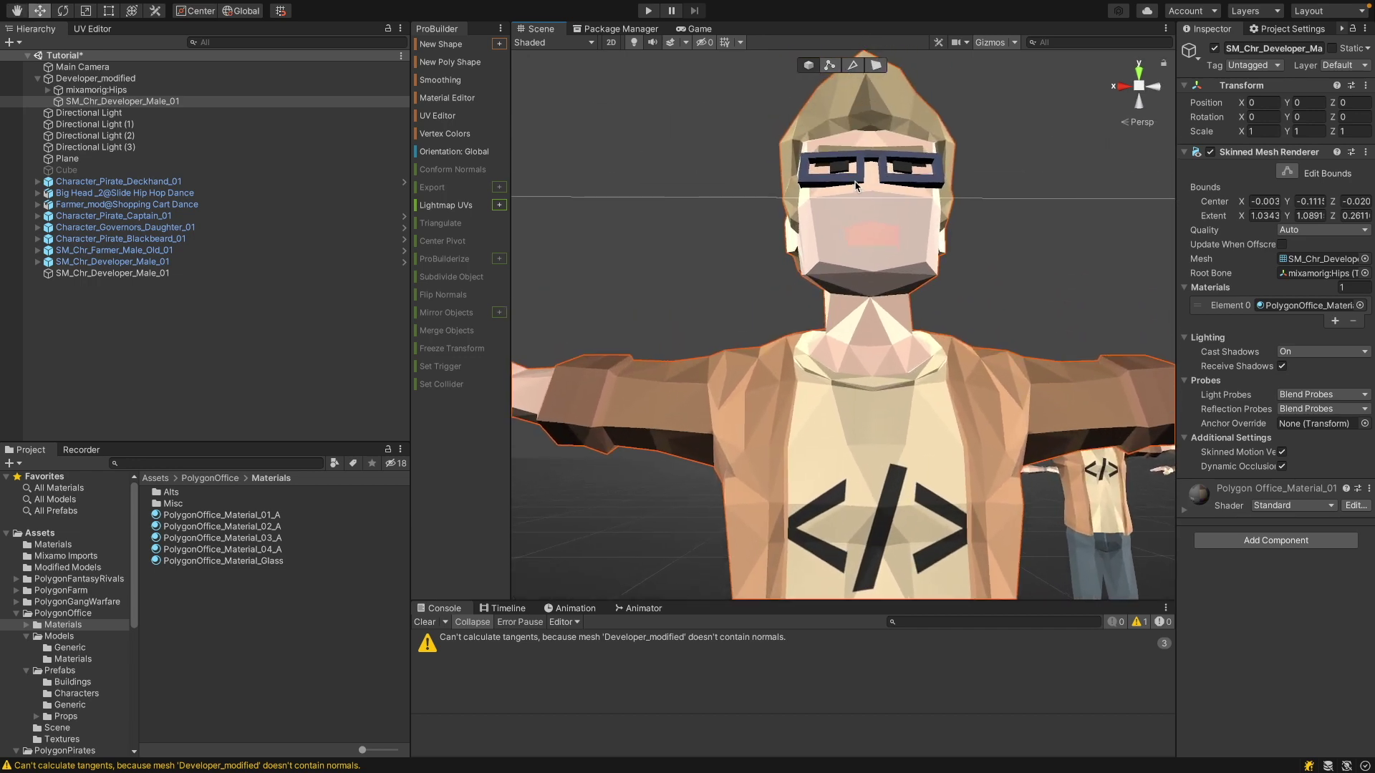
scroll(864, 522, "down", 5)
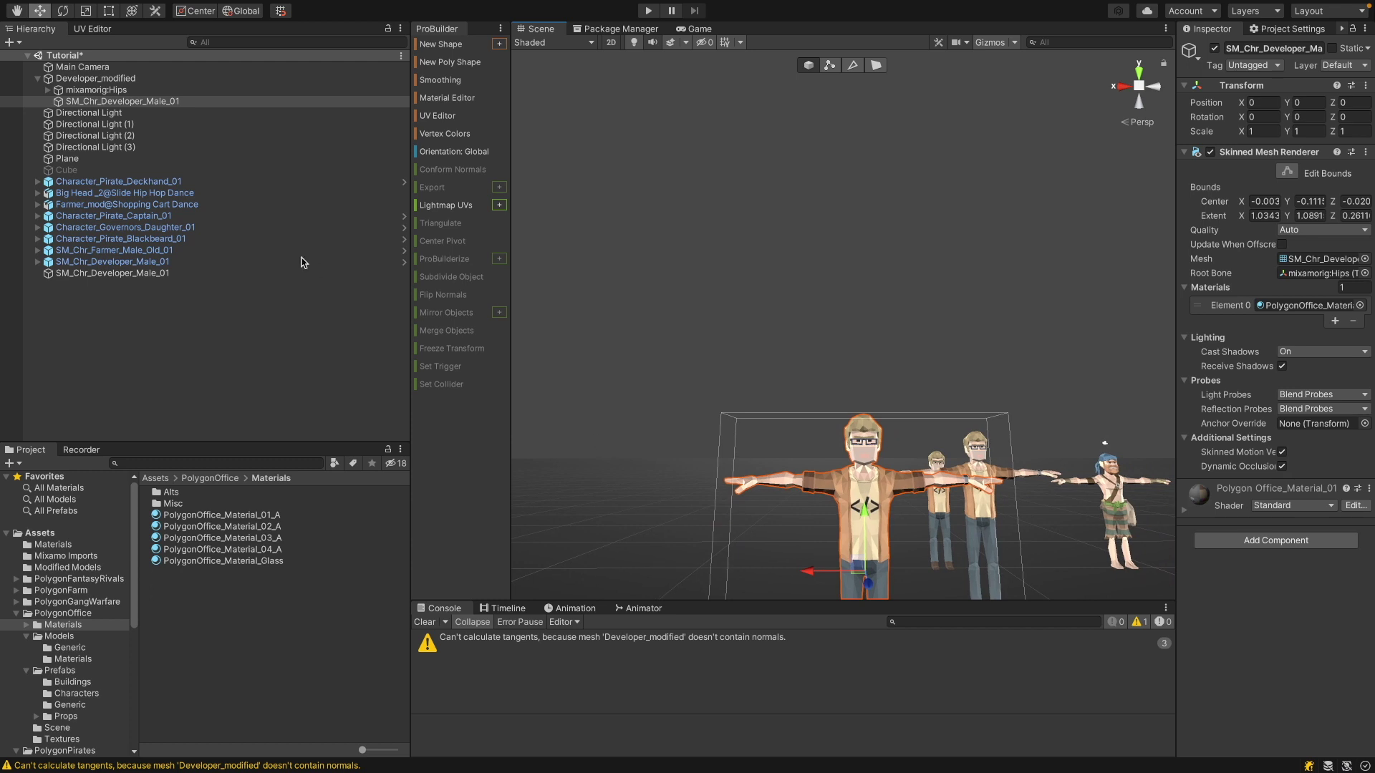
Set Developer_modified's Animator Controller to DanceAnimator
left_click(131, 79)
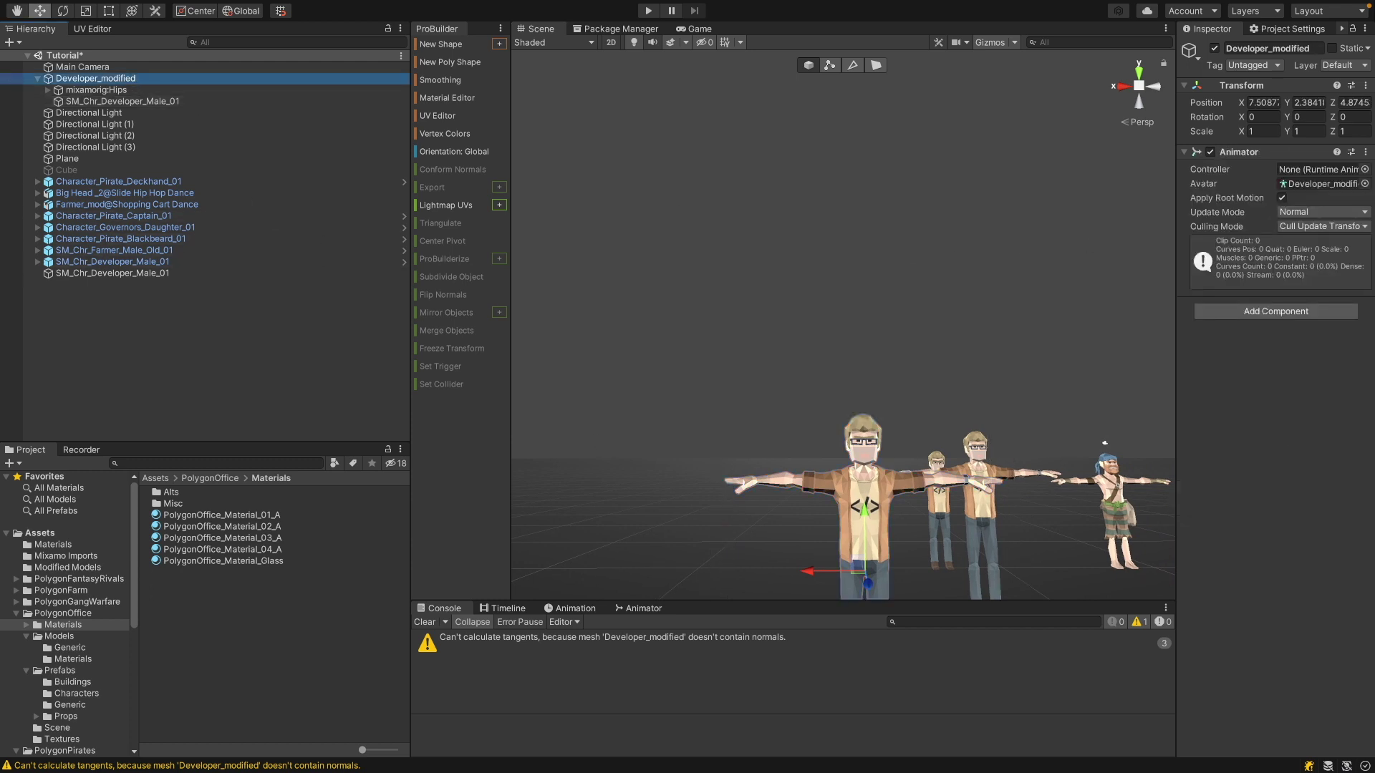
left_click(1365, 170)
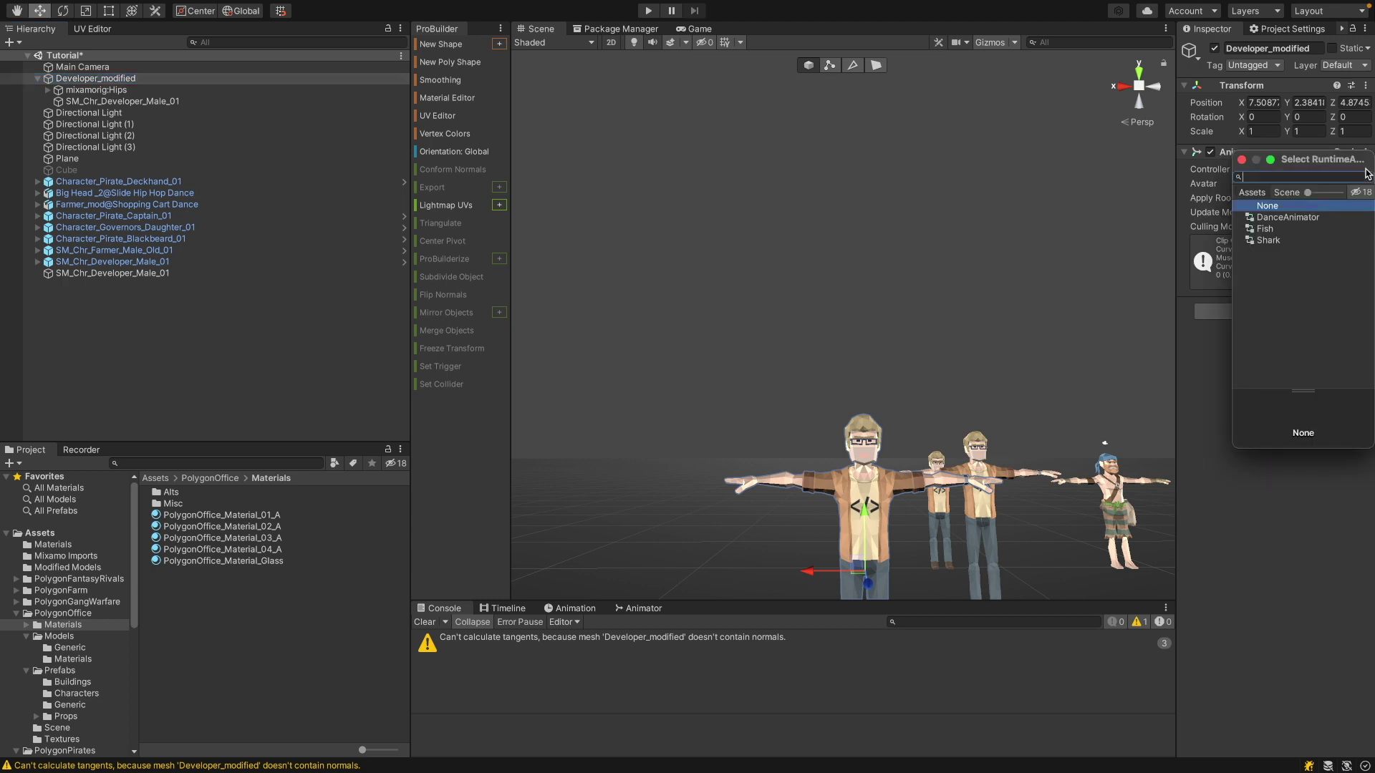
left_click(1287, 217)
left_click(1242, 160)
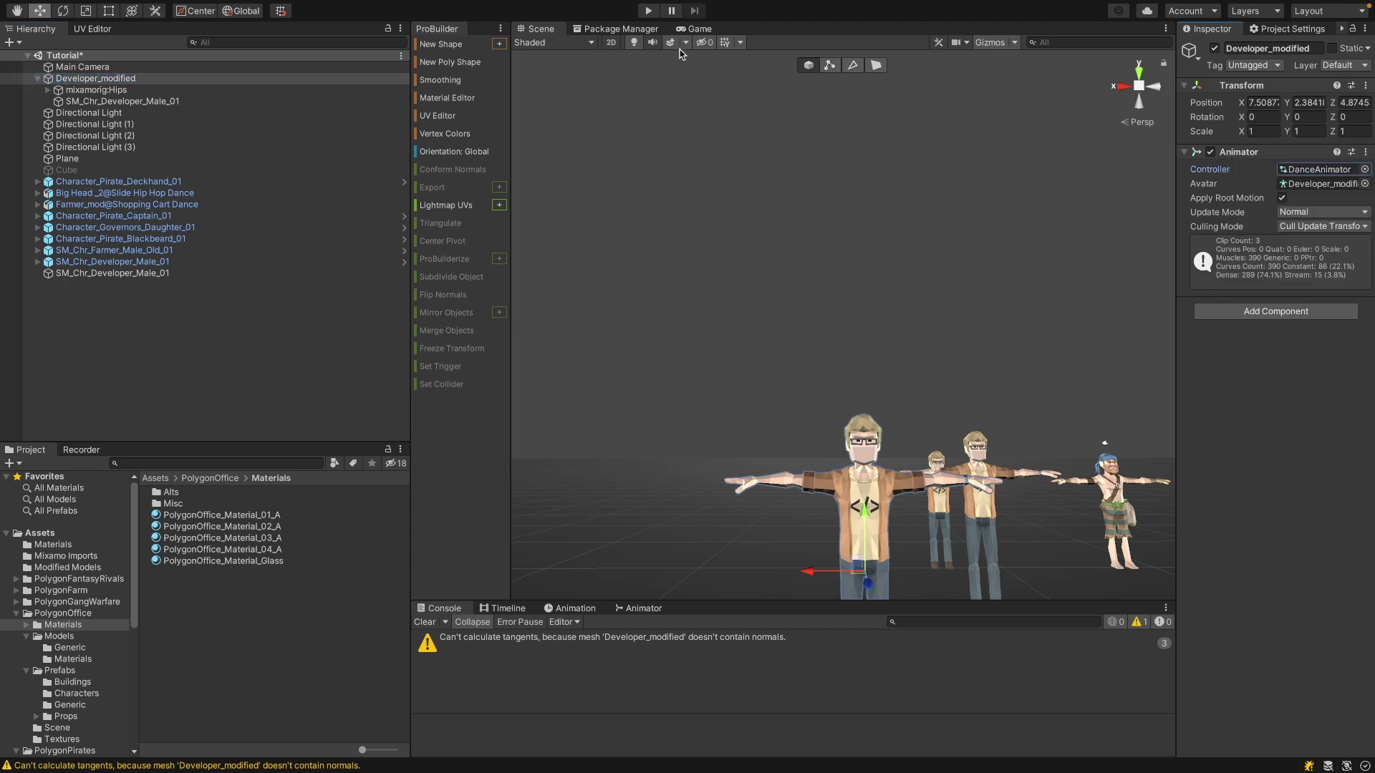
Run Play mode to watch the characters dance, then stop it with Ctrl+P
left_click(648, 10)
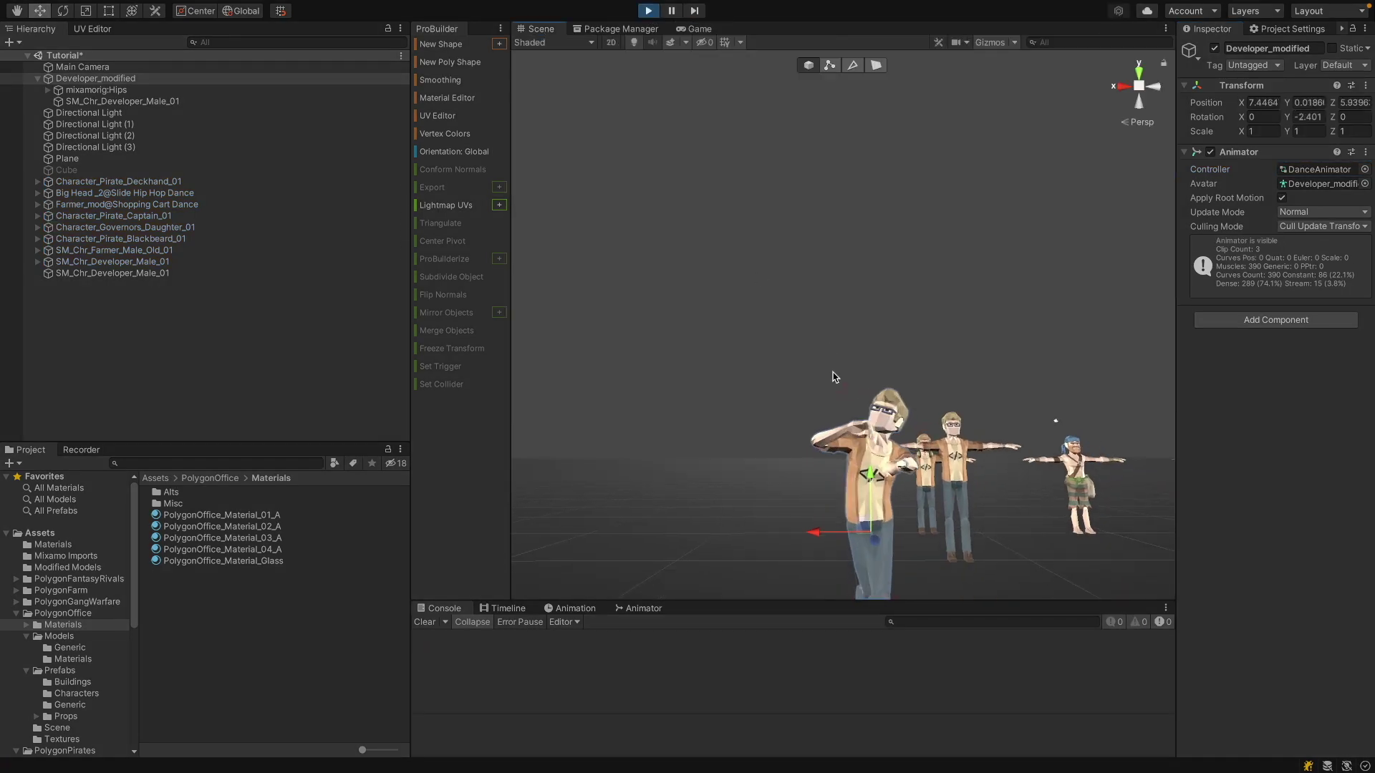
left_click_drag(831, 348, 919, 494, "alt")
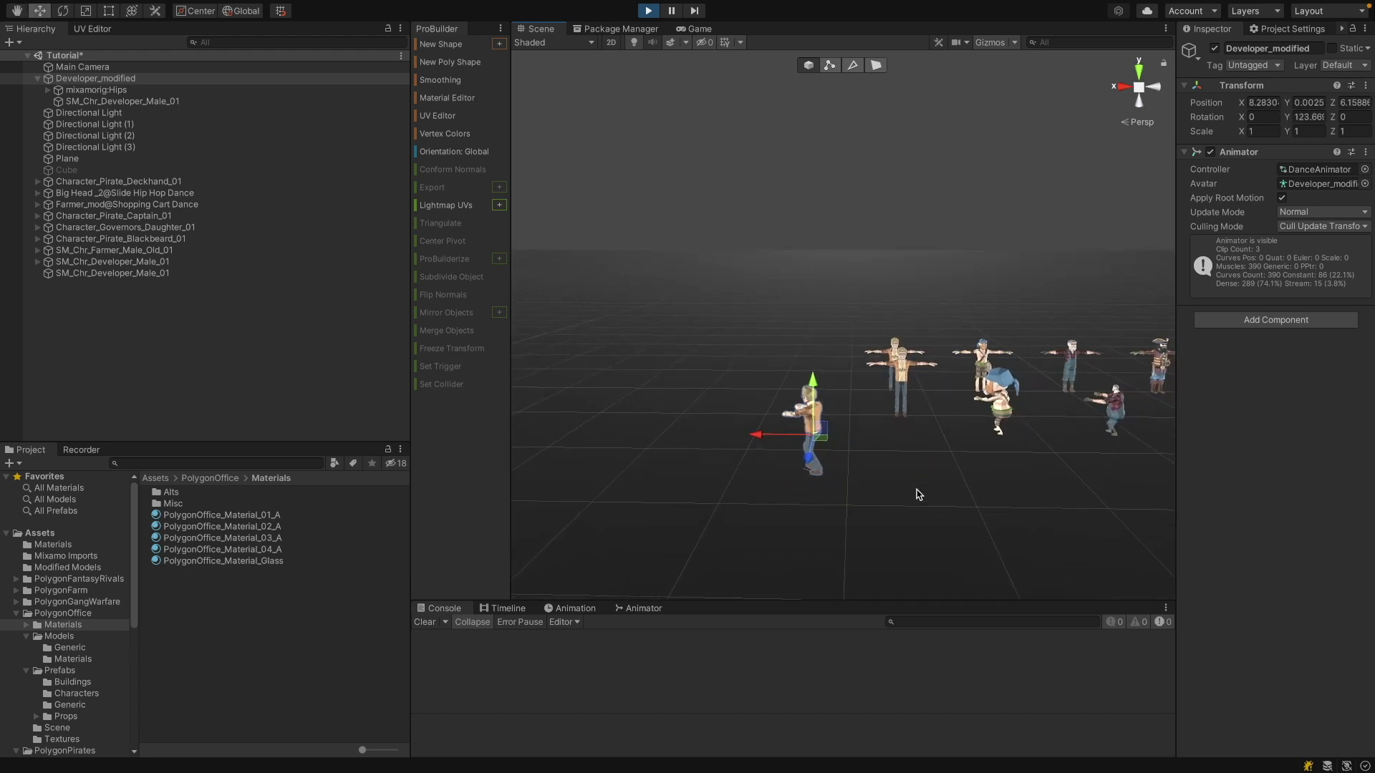
left_click(892, 457)
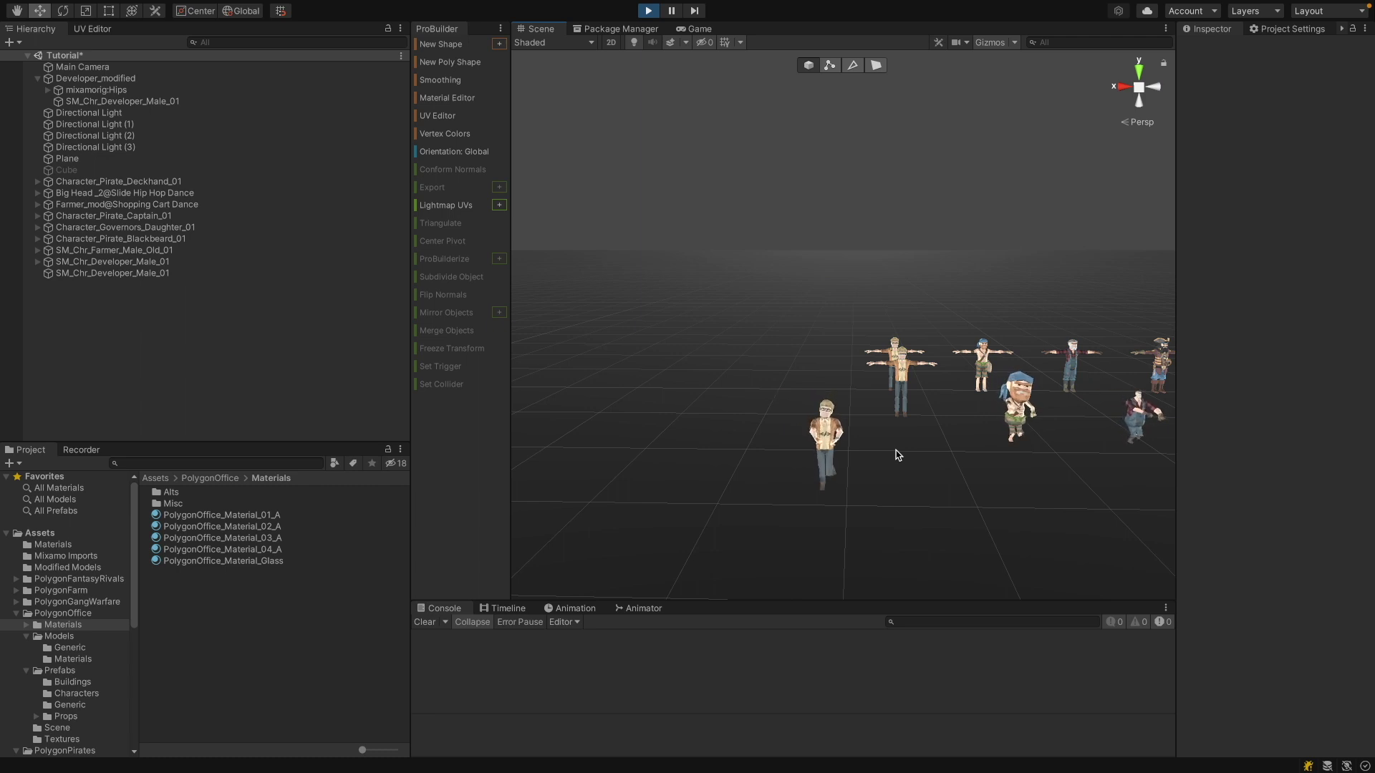
key("ctrl+p")
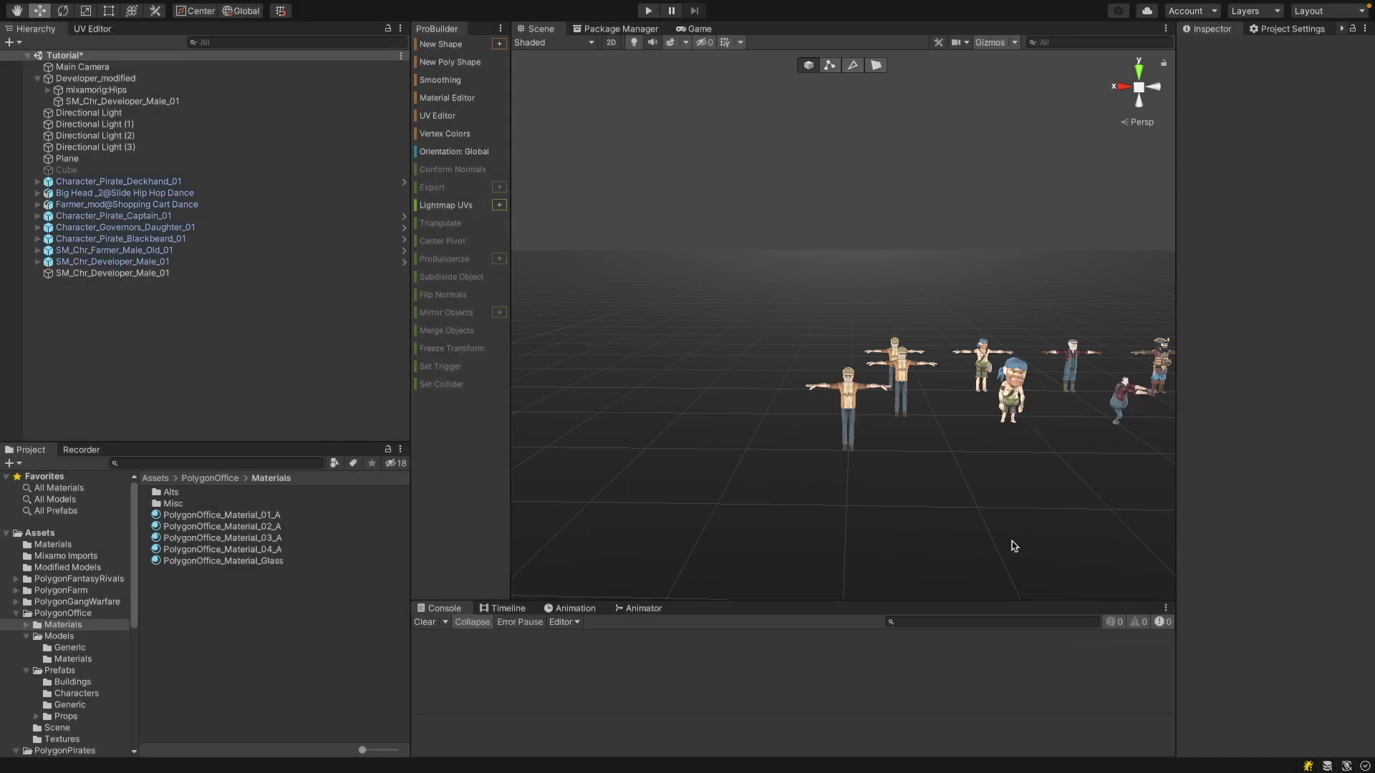
Frame the Big Head dancer and orbit around it
left_click(1011, 396)
key("f")
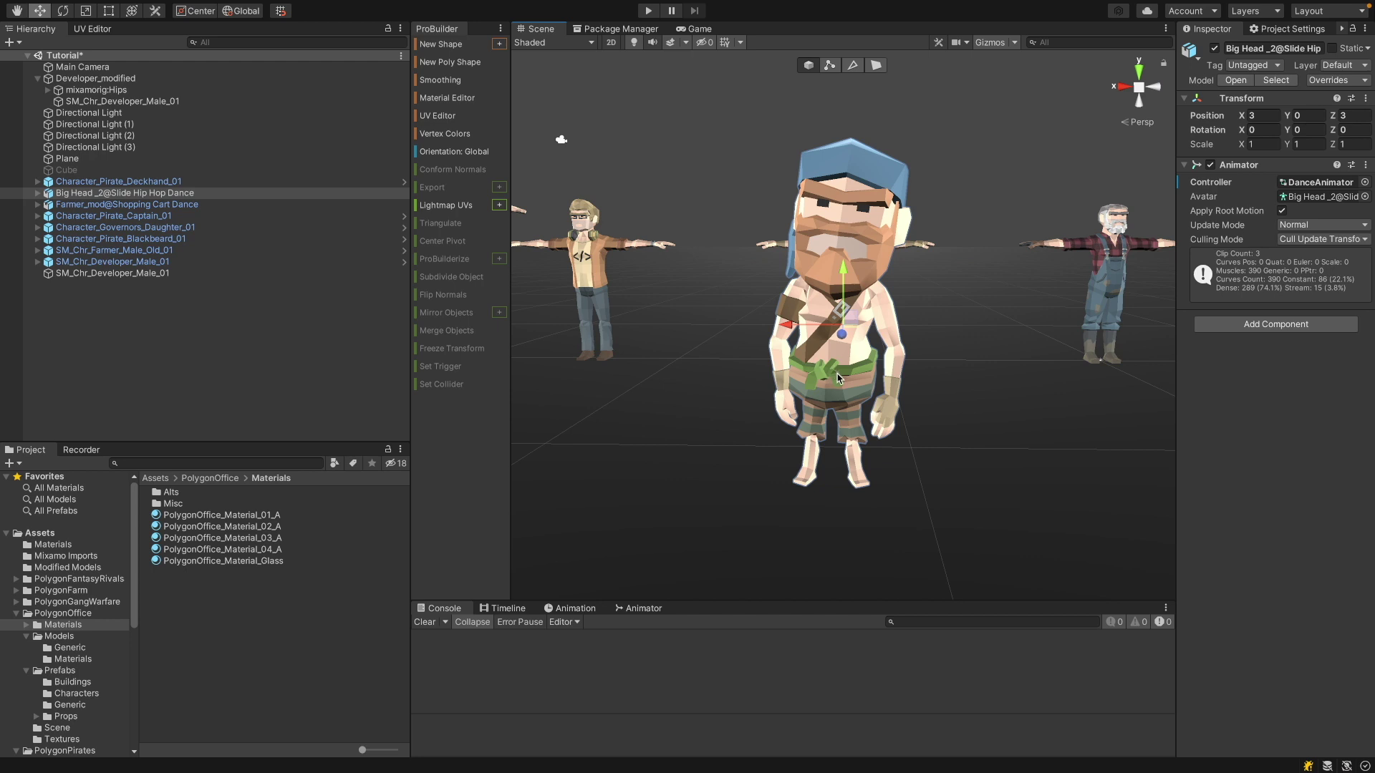
left_click_drag(838, 378, 680, 240, "alt")
Locate the Character_Pirate_Deckhand_01 mesh asset and drop a raw copy into the scene
left_click(679, 238)
key("f")
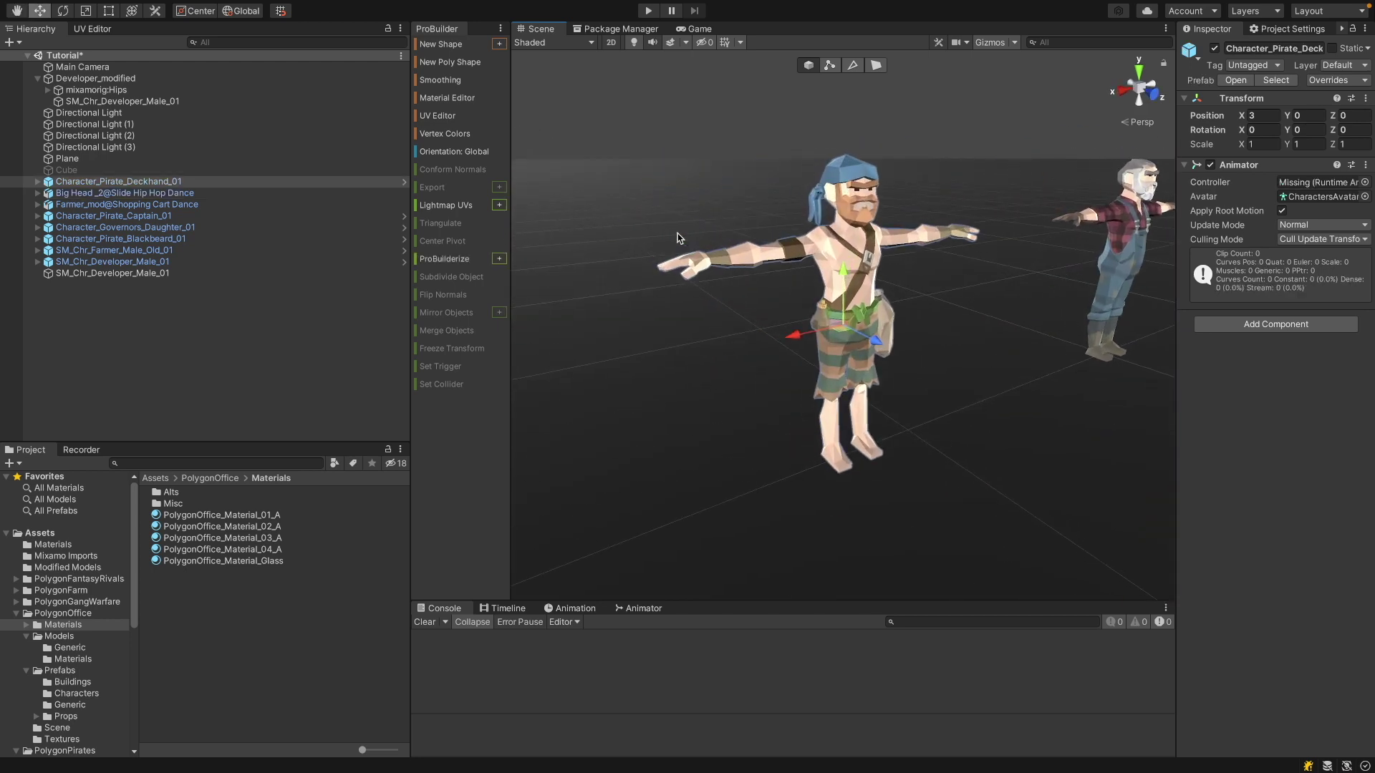
left_click(716, 265)
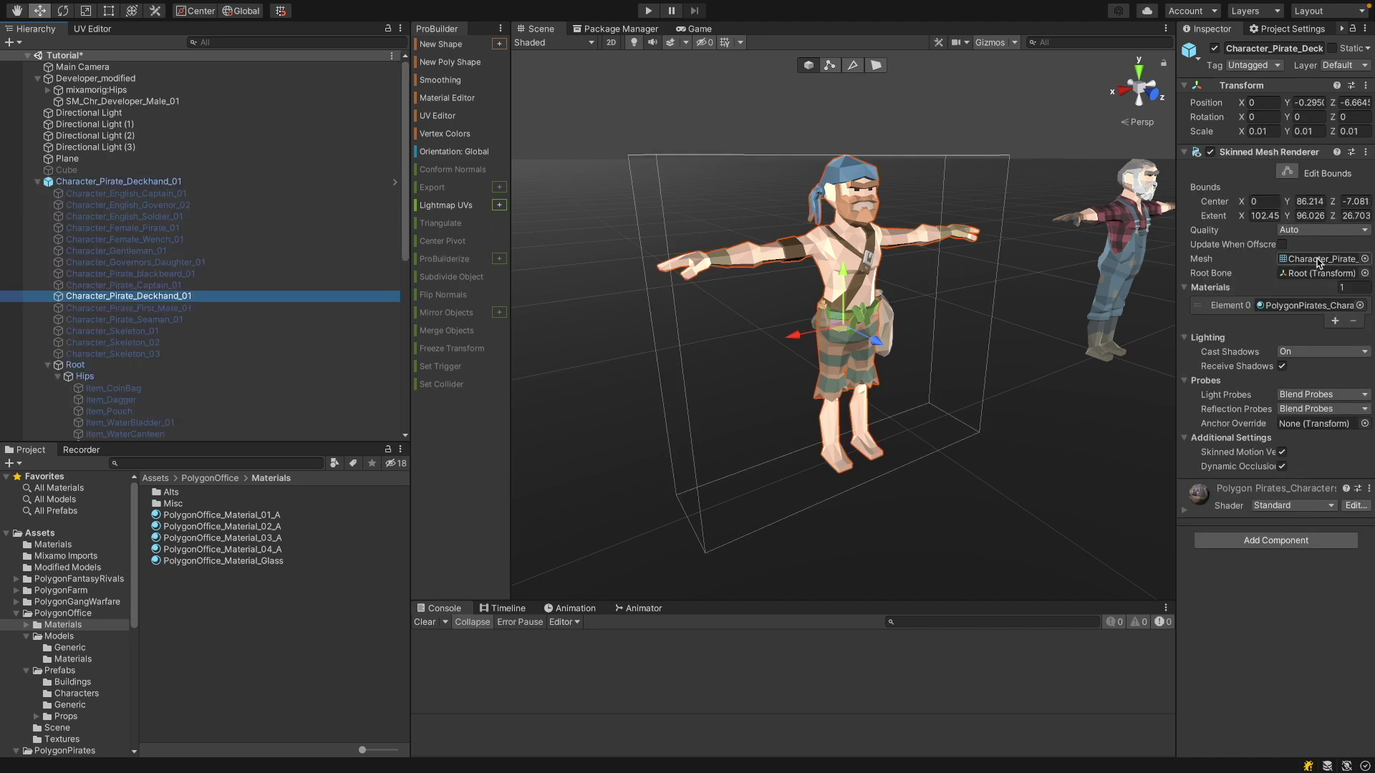
left_click(1321, 259)
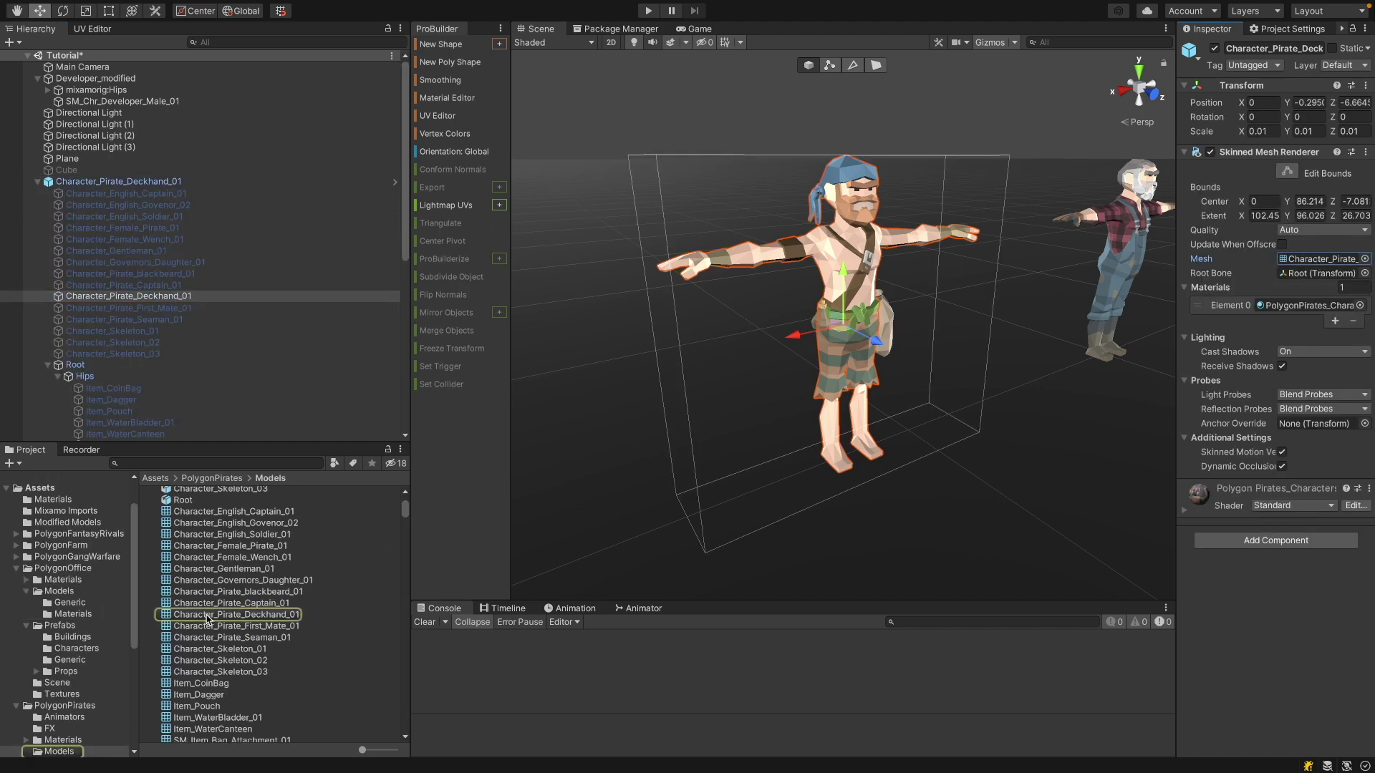
left_click_drag(206, 618, 962, 373)
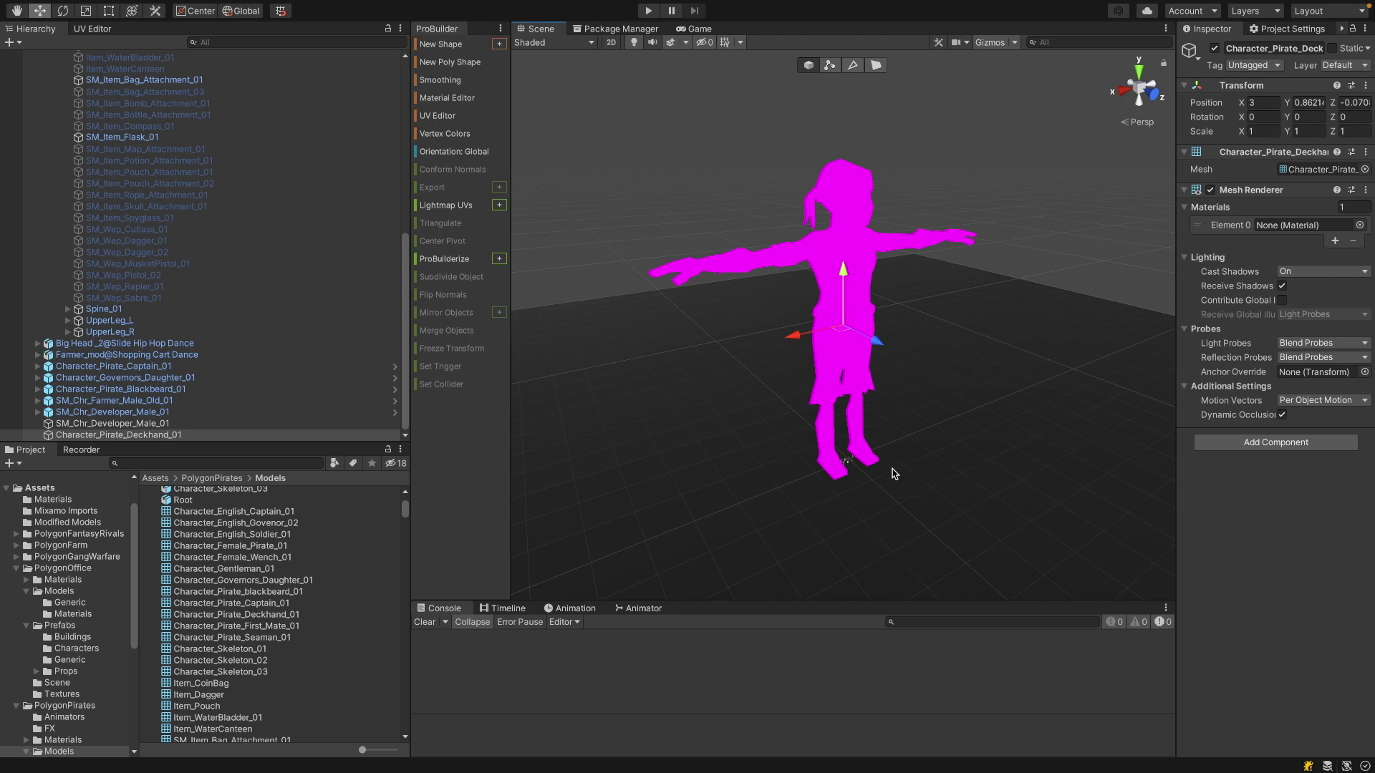
Scale the Deckhand mesh copy to 0.01, set it to Y 0, and move it beside the pirate
left_click(1263, 131)
type("0")
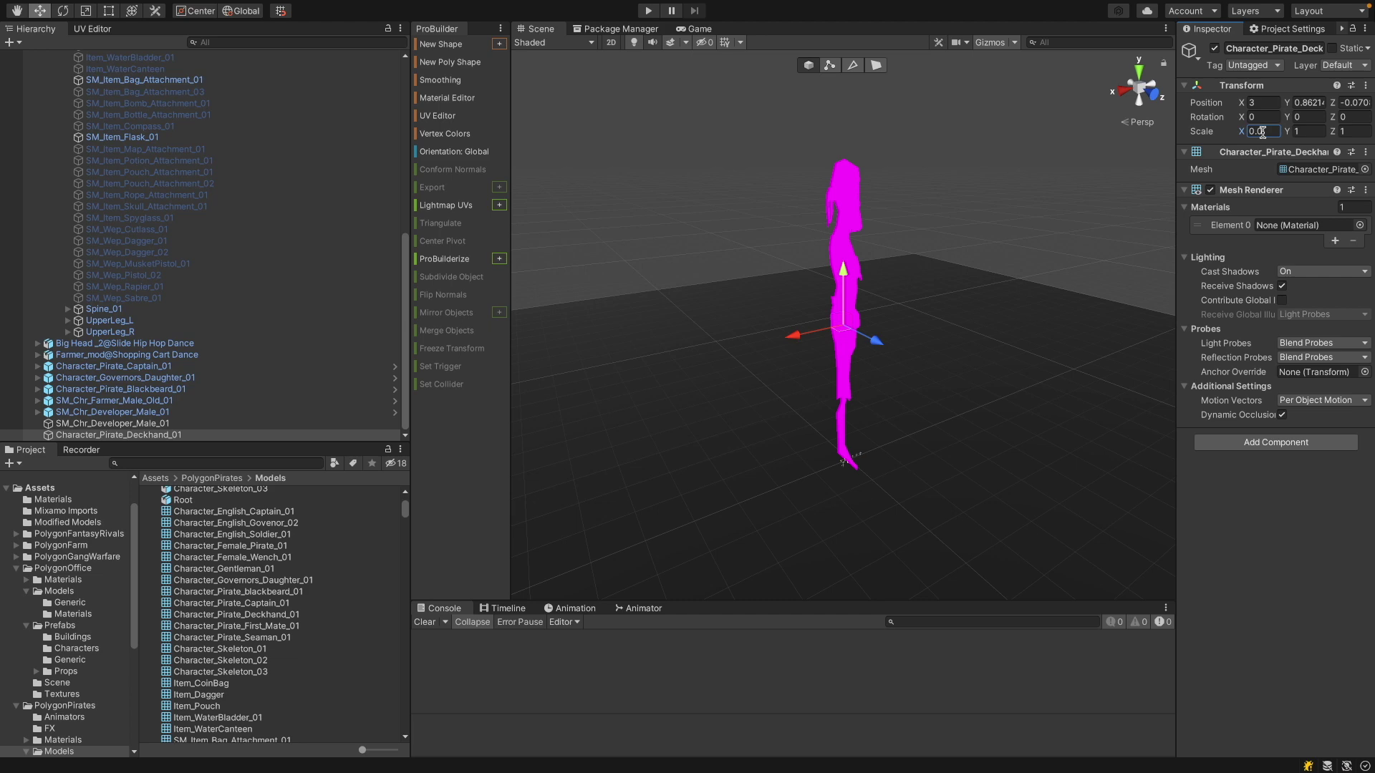
type(".11")
left_click(1308, 132)
type("0.01")
left_click(1355, 132)
type("0.01f")
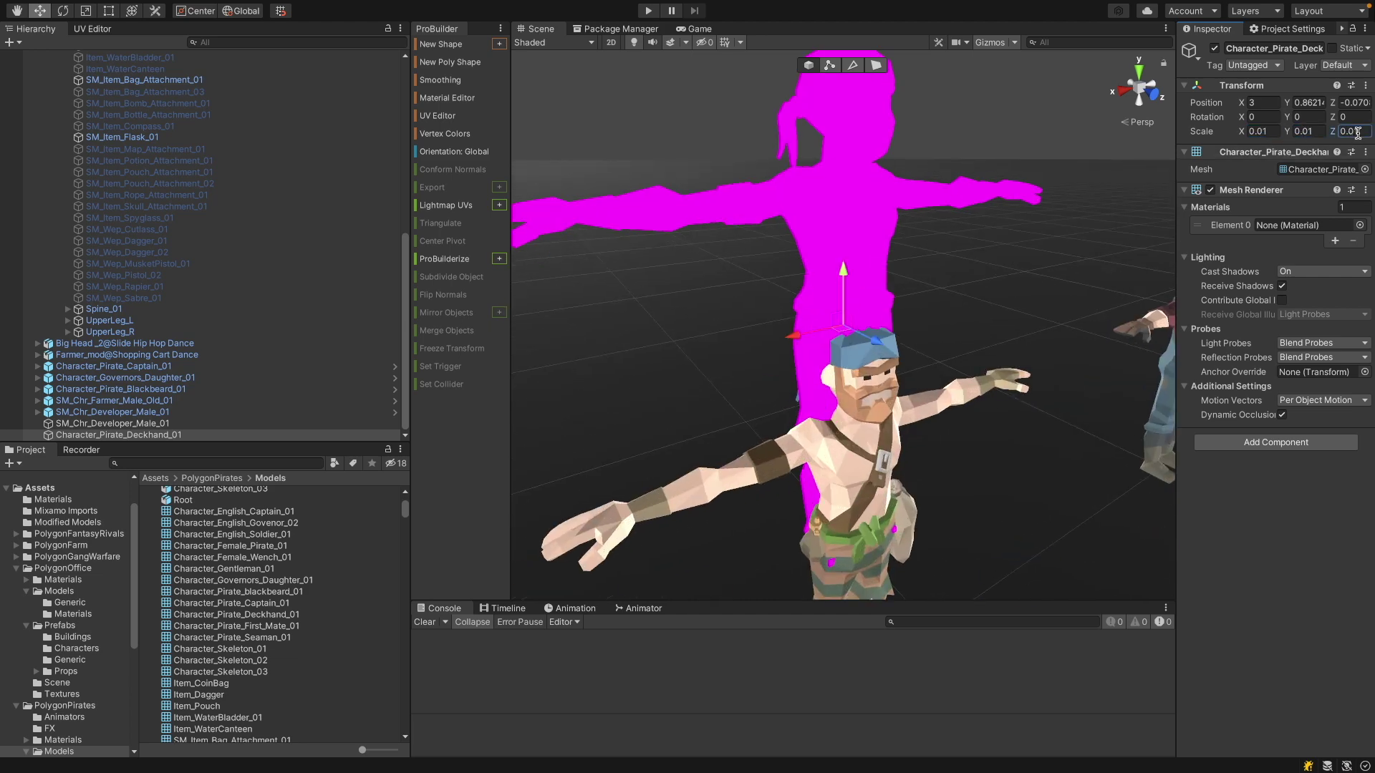
left_click_drag(925, 393, 1088, 336, "alt")
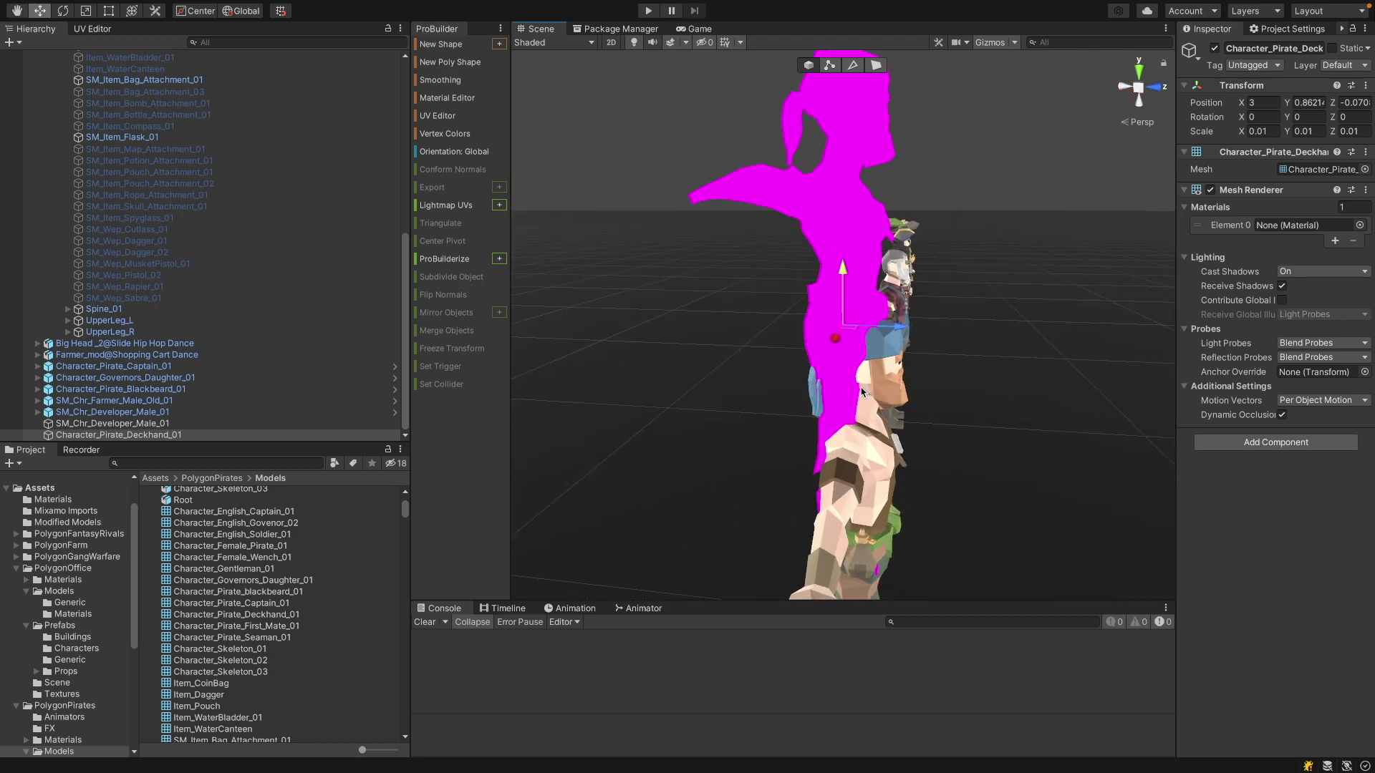
left_click(1316, 102)
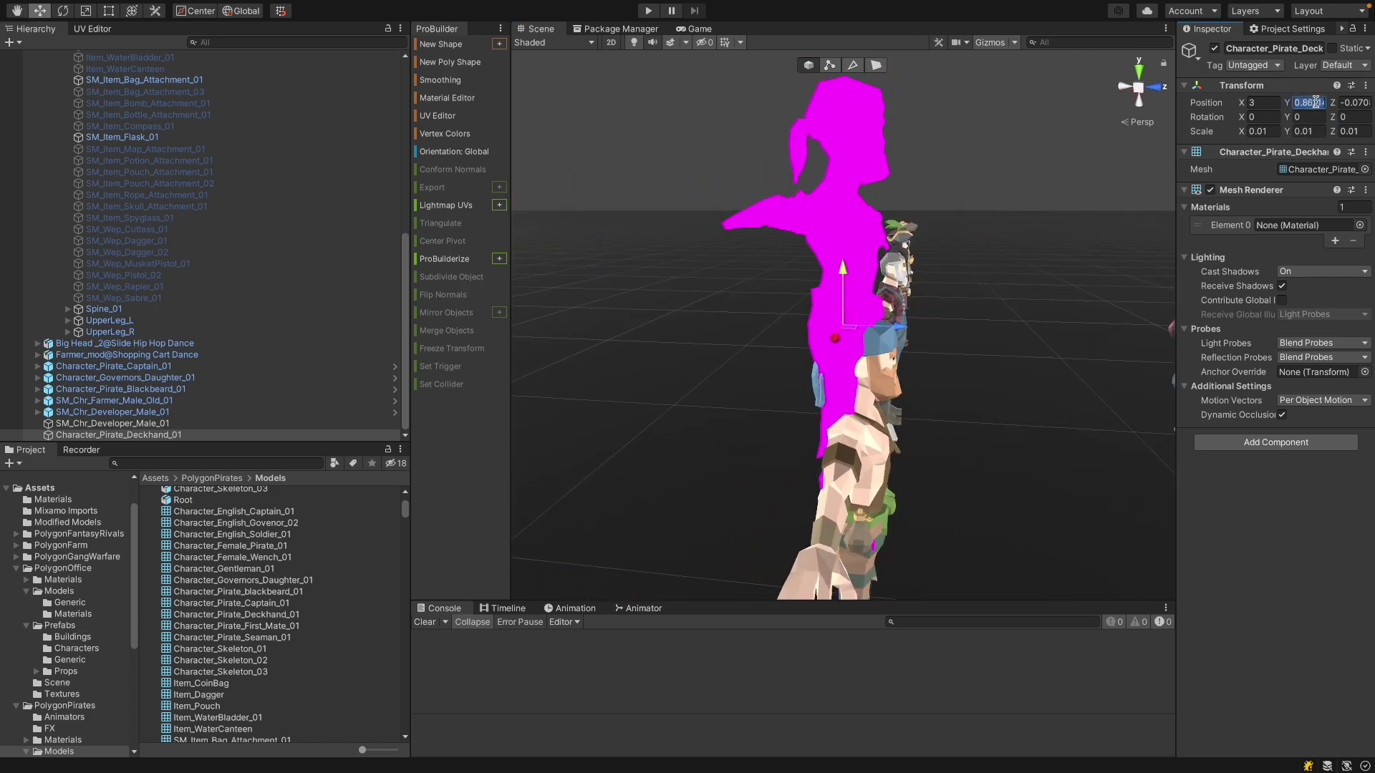
key("BackSpace")
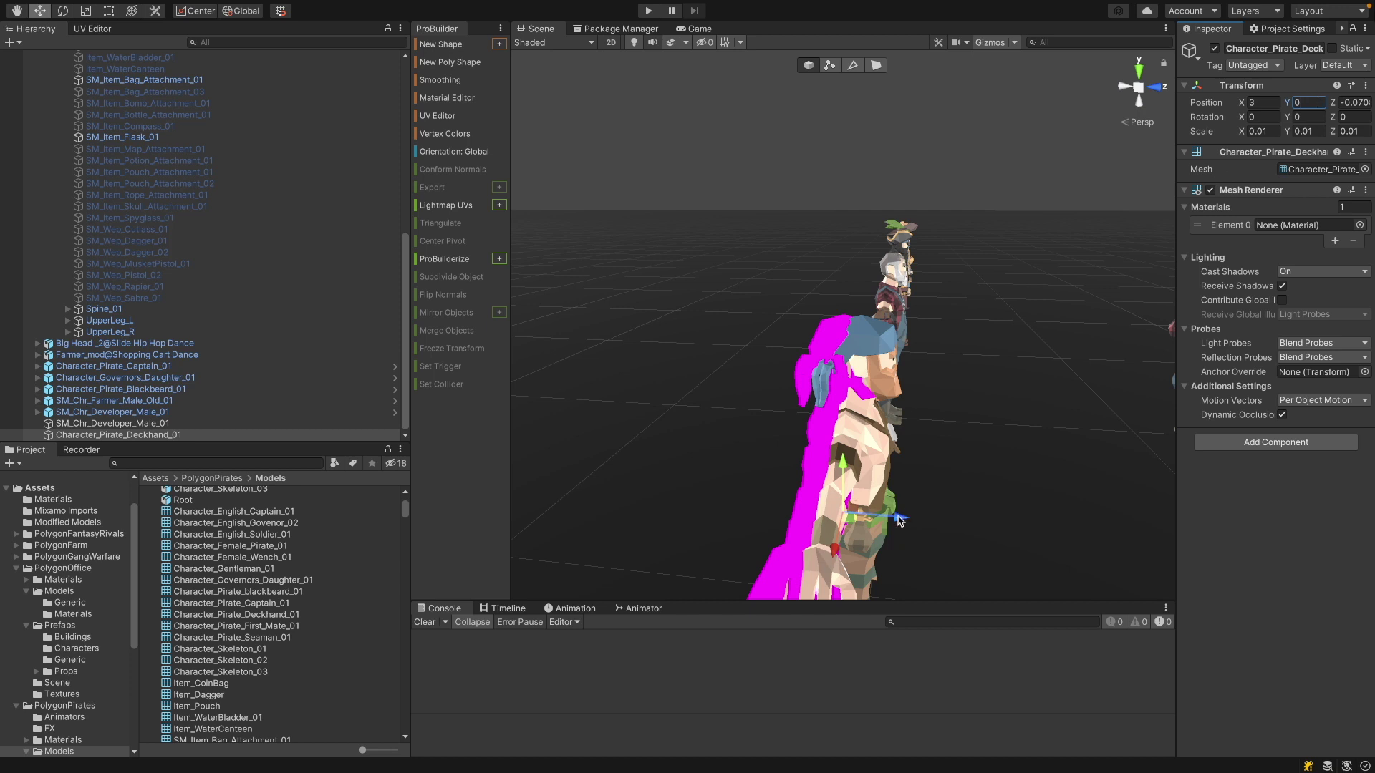
left_click_drag(902, 517, 815, 552)
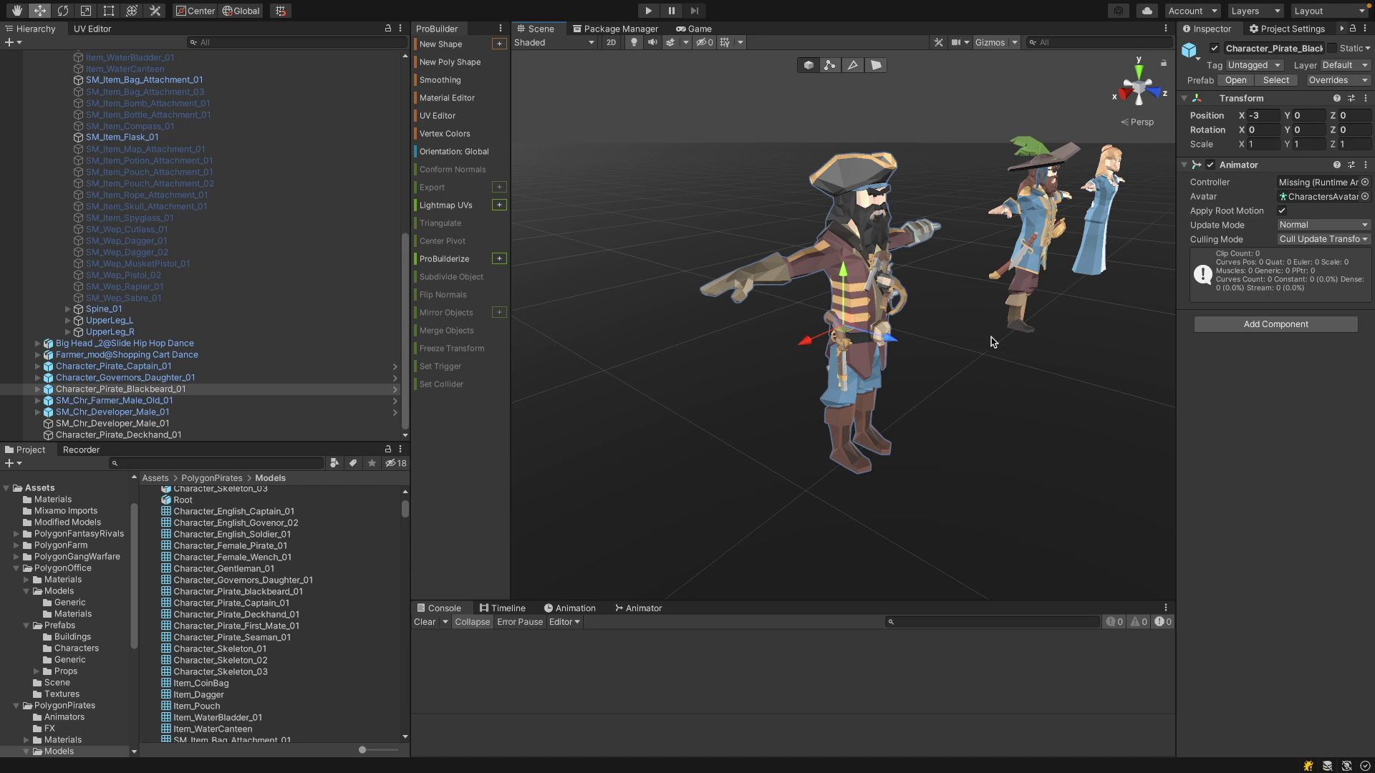
Orbit over Blackbeard, then frame Character_Pirate_Captain_01 from the front
left_click_drag(994, 344, 840, 468, "alt")
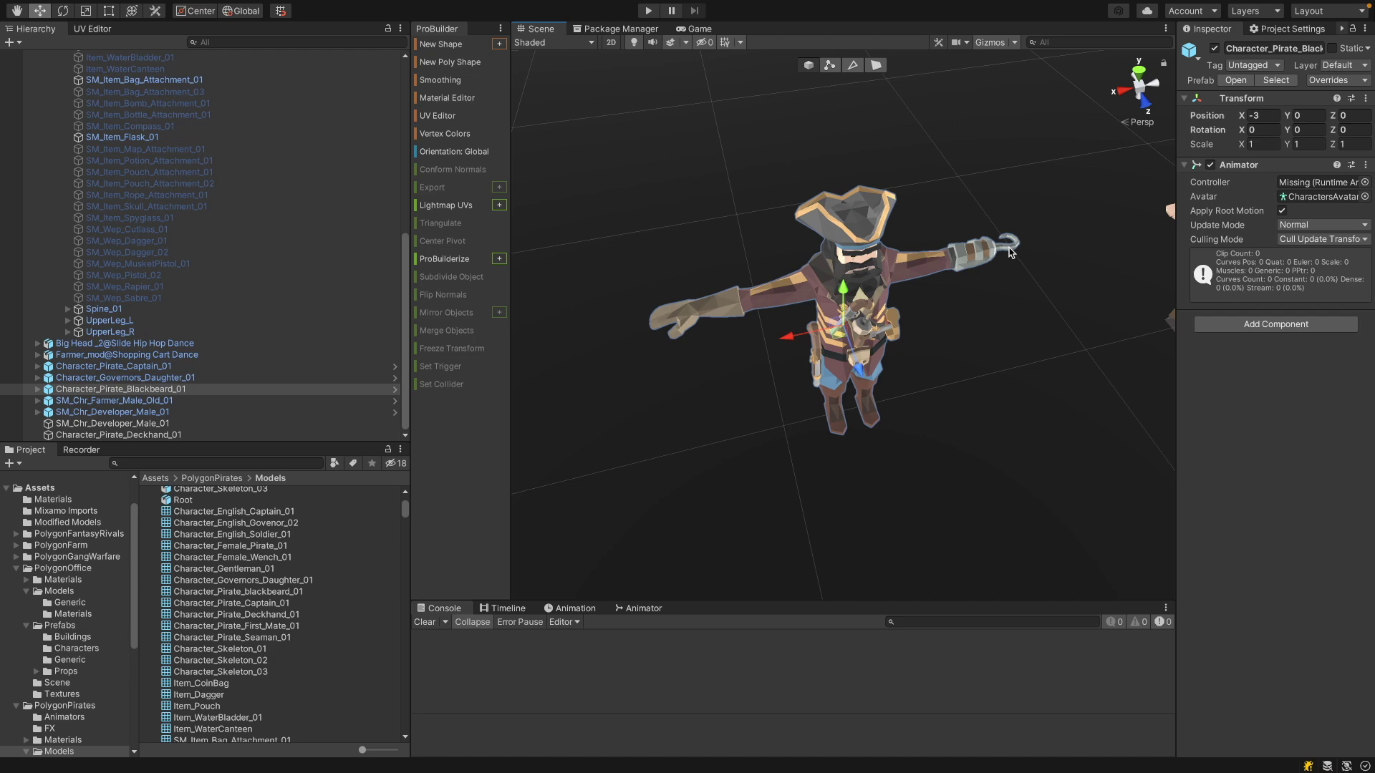
left_click(1170, 211)
key("f")
left_click_drag(862, 301, 880, 449, "alt")
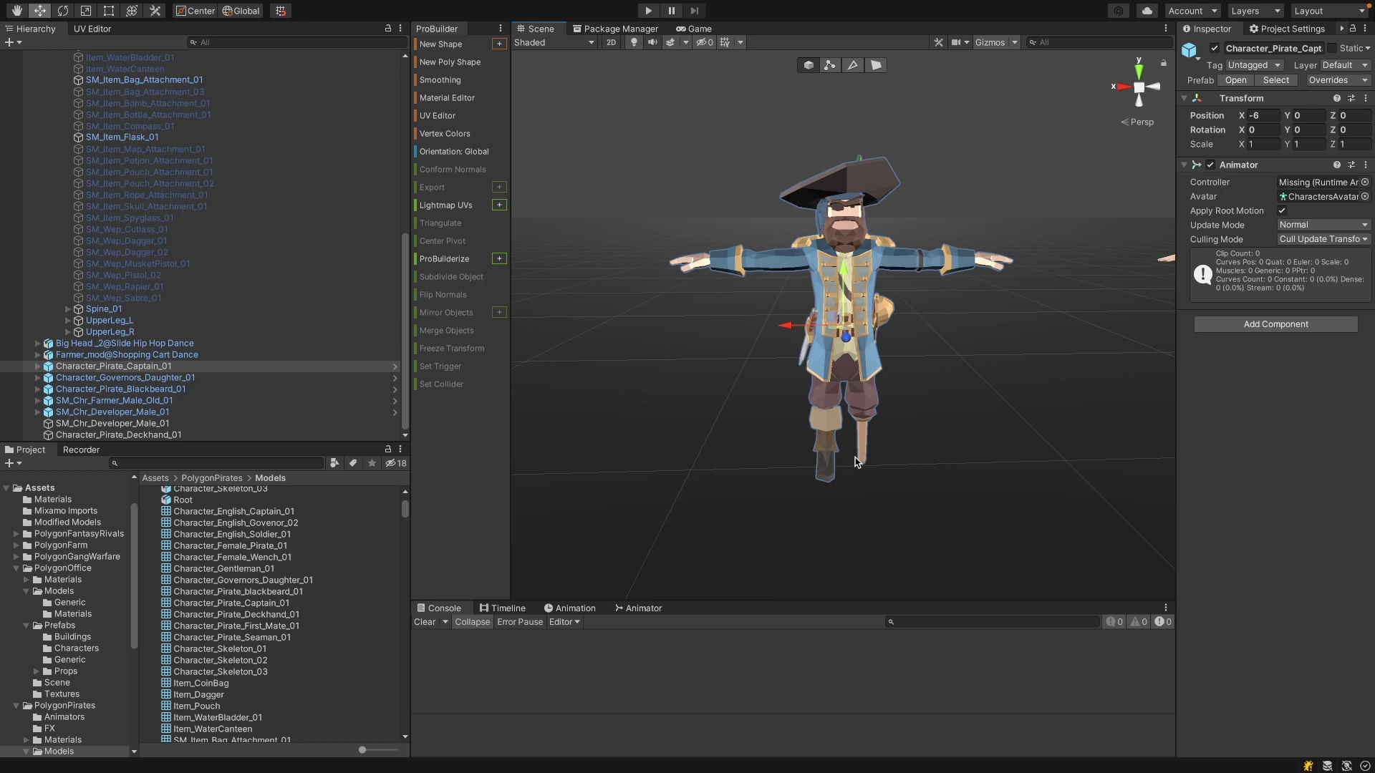
Frame Character_Governors_Daughter_01 and orbit her in Wireframe draw mode
right_click_drag(857, 461, 1025, 389)
left_click(1035, 368)
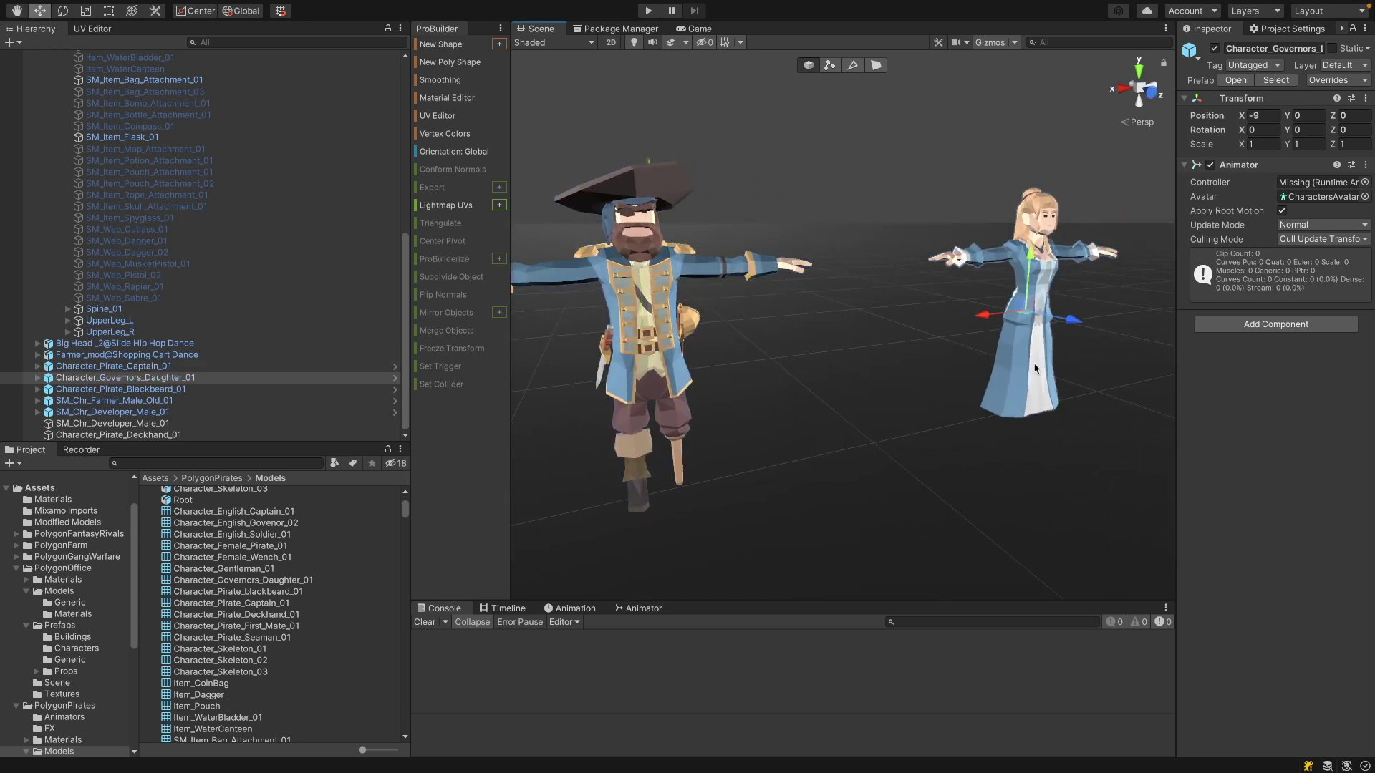
key("f")
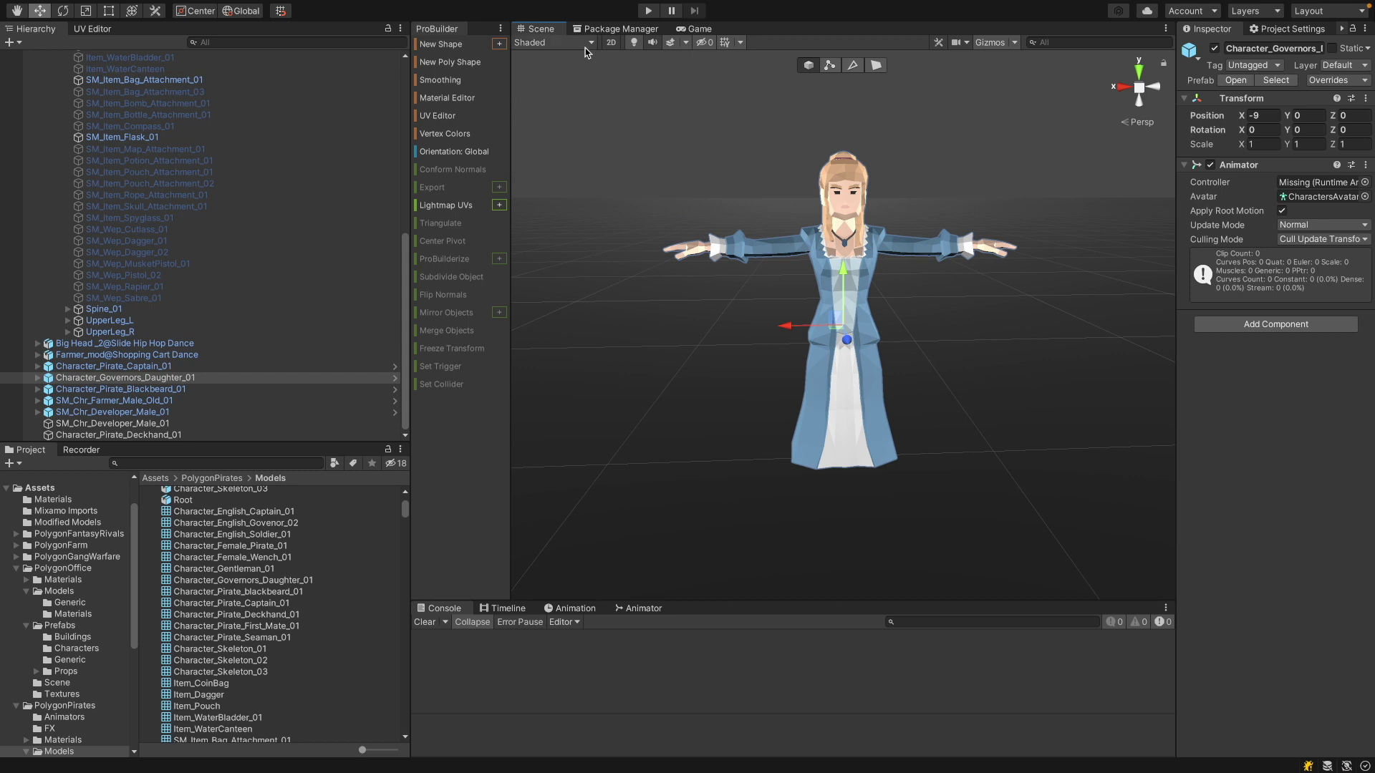
left_click(565, 43)
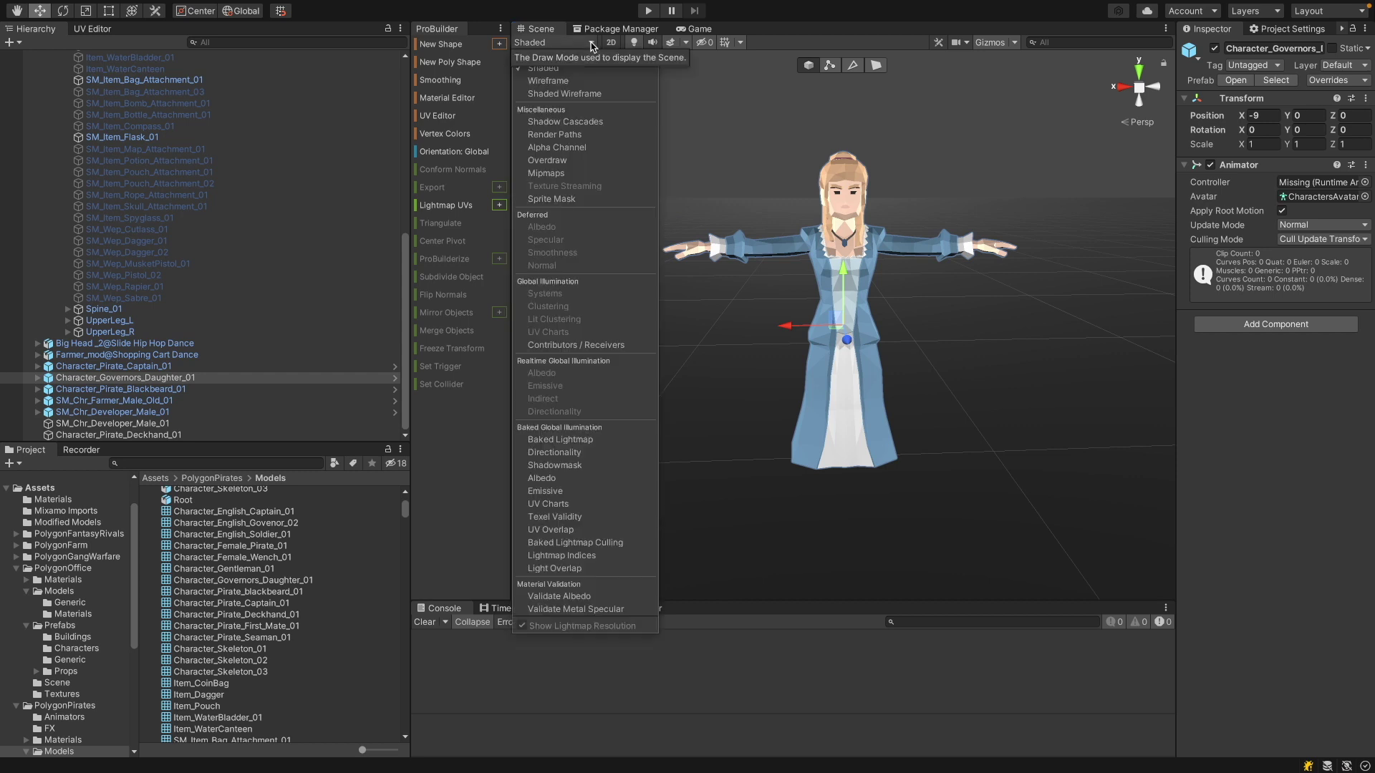
left_click(562, 81)
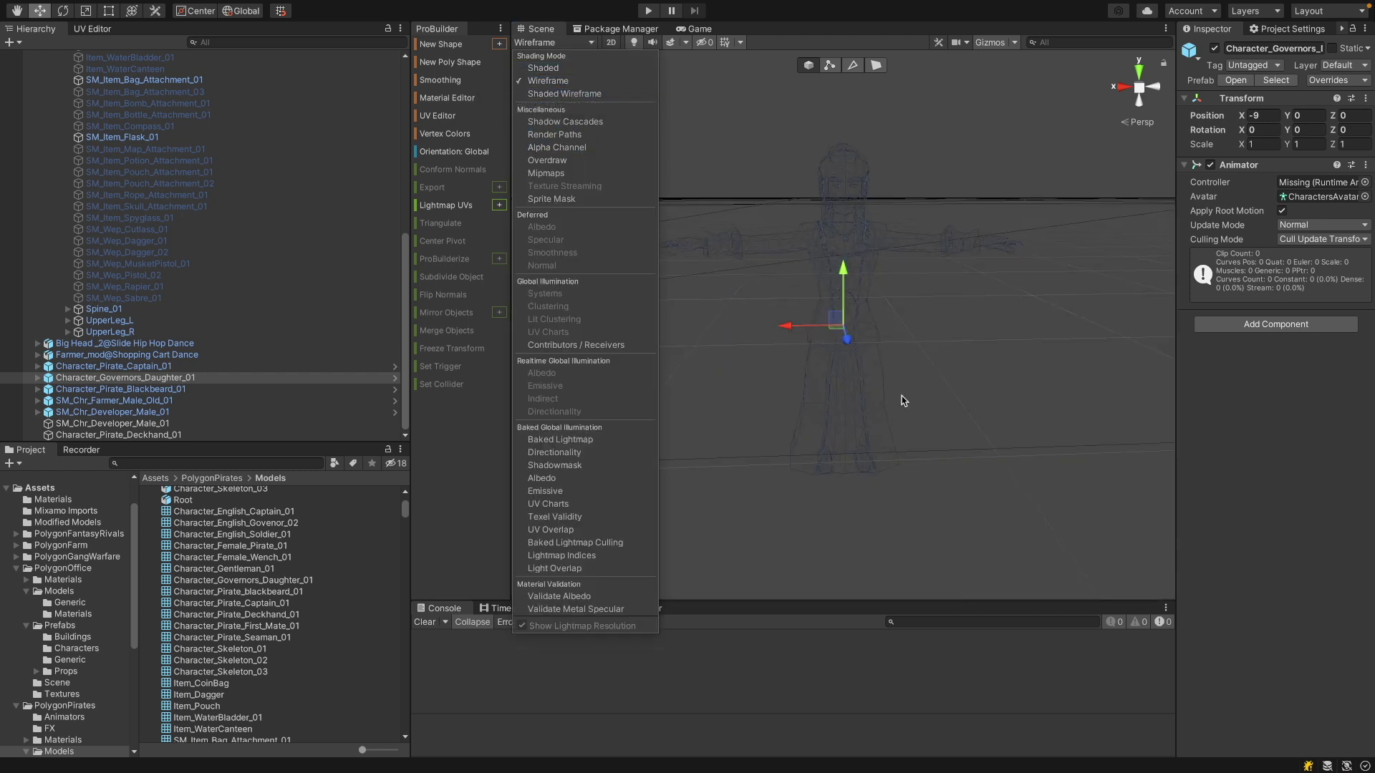
scroll(855, 505, "up", 3)
mouse_move(854, 505)
left_mouse_down("alt")
mouse_move(859, 439)
mouse_move(960, 409)
mouse_move(966, 433)
mouse_move(880, 562)
left_mouse_up("alt")
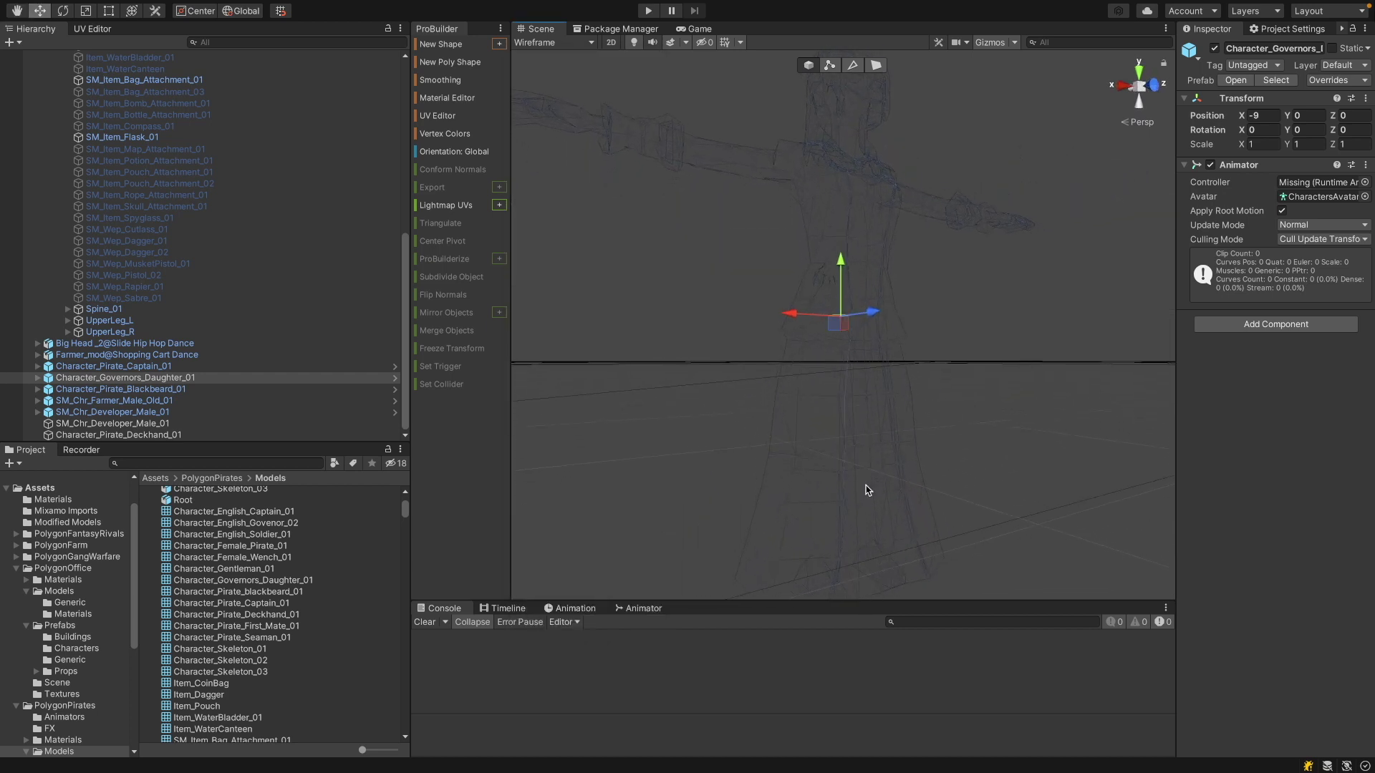